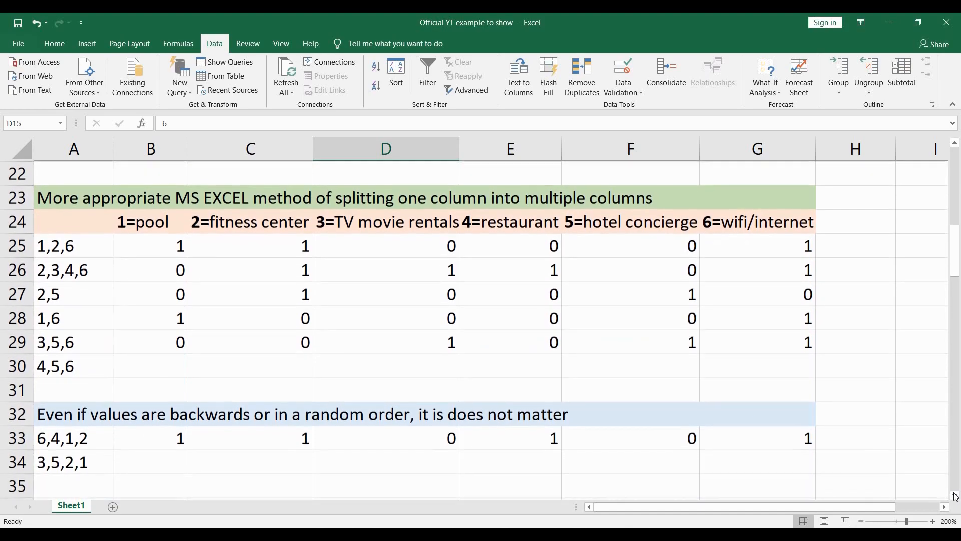
# Step: Check the formula slide in PowerPoint, return to the Excel workbook, and examine the pool formula in B25 against the response in A25
pyautogui.click(956, 496)
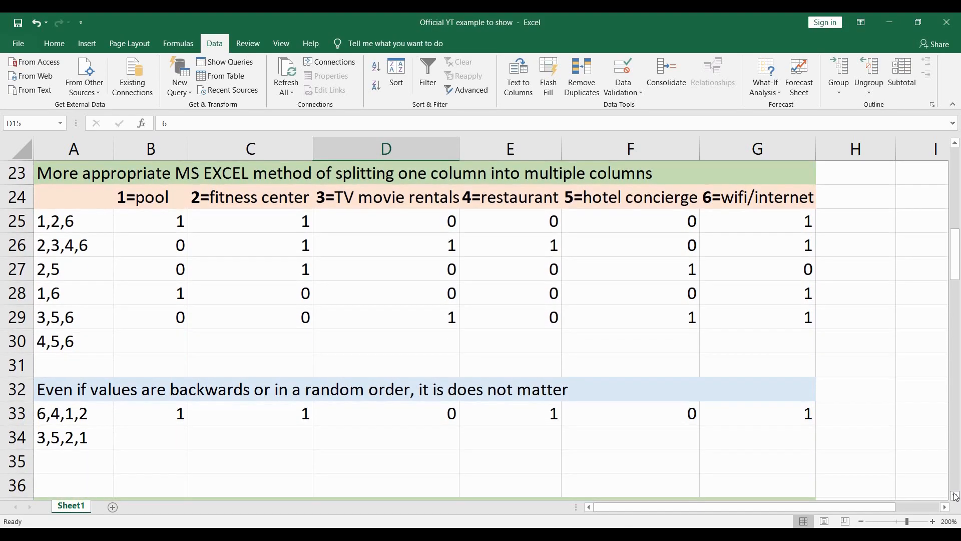
pyautogui.click(955, 143)
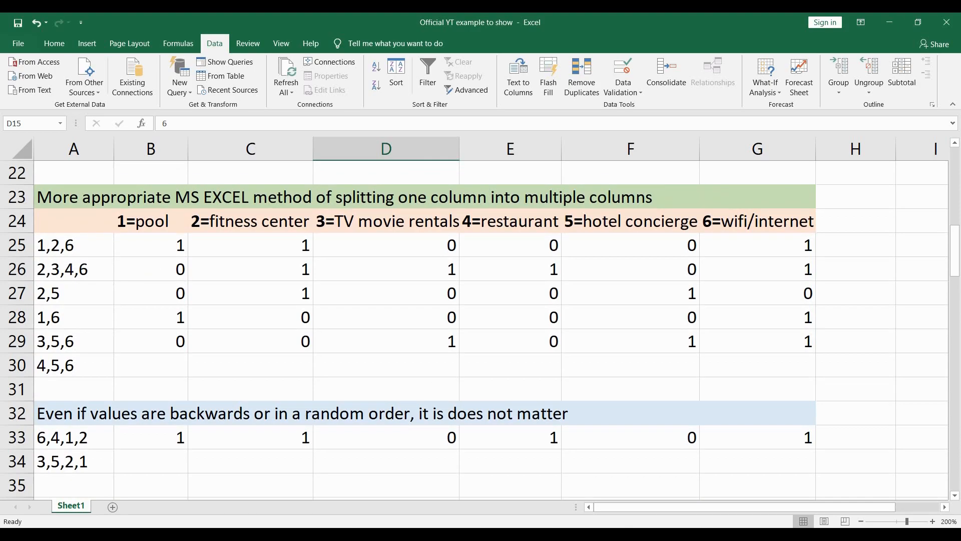
pyautogui.hotkey('alt', 'Tab')
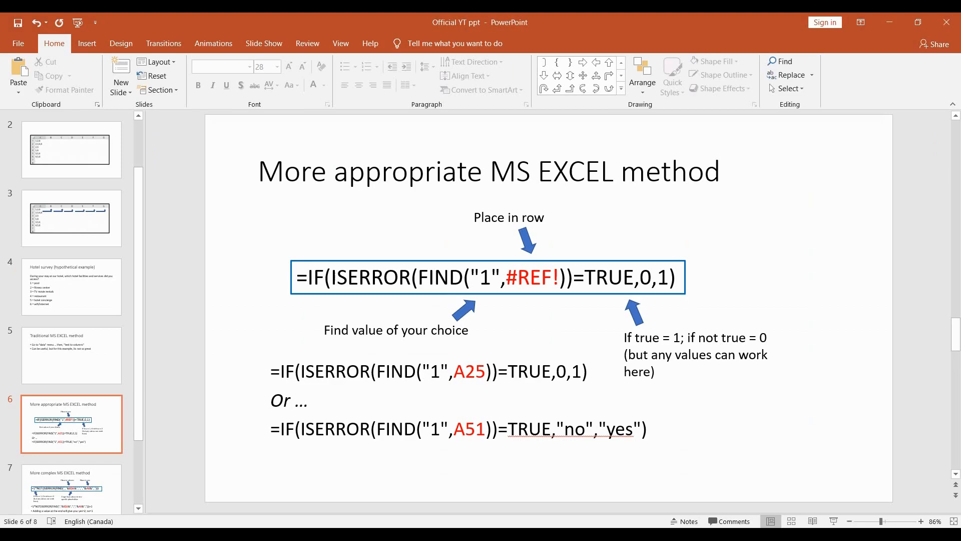
pyautogui.hotkey('alt', 'Tab')
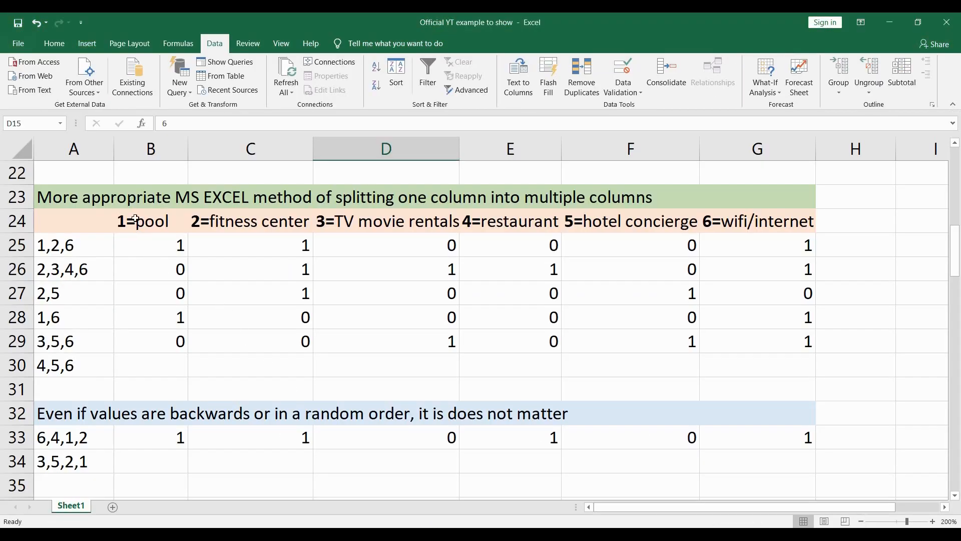
pyautogui.click(135, 219)
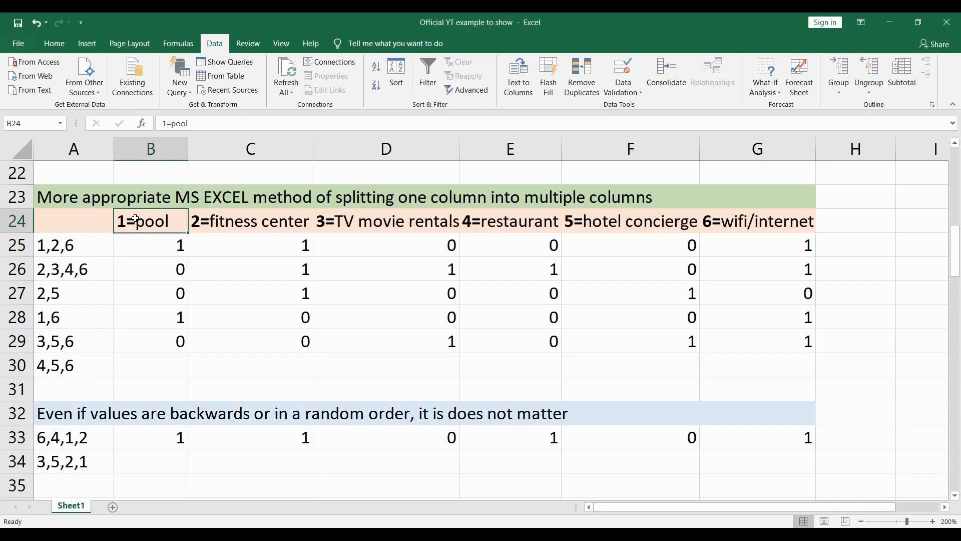
pyautogui.click(86, 250)
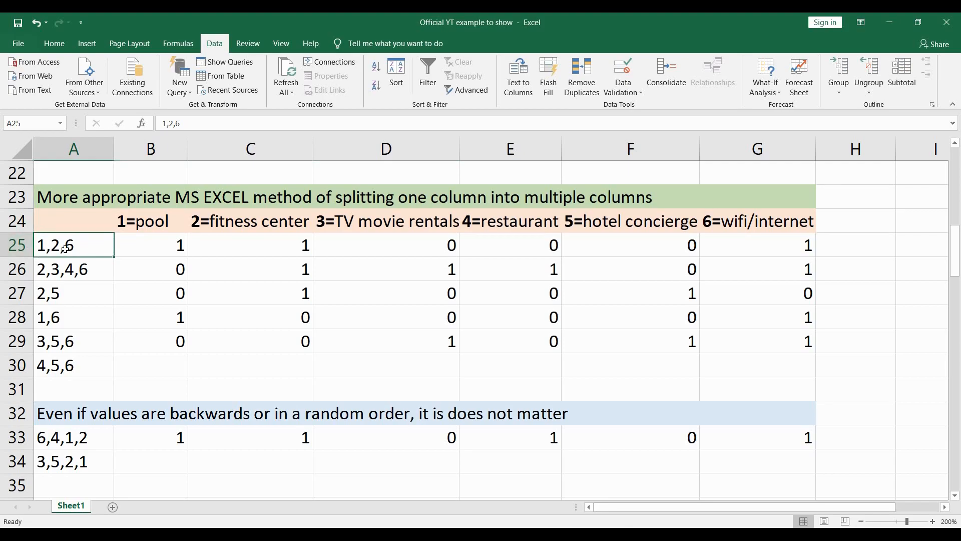
pyautogui.click(128, 249)
pyautogui.moveTo(163, 123); pyautogui.dragTo(319, 124)
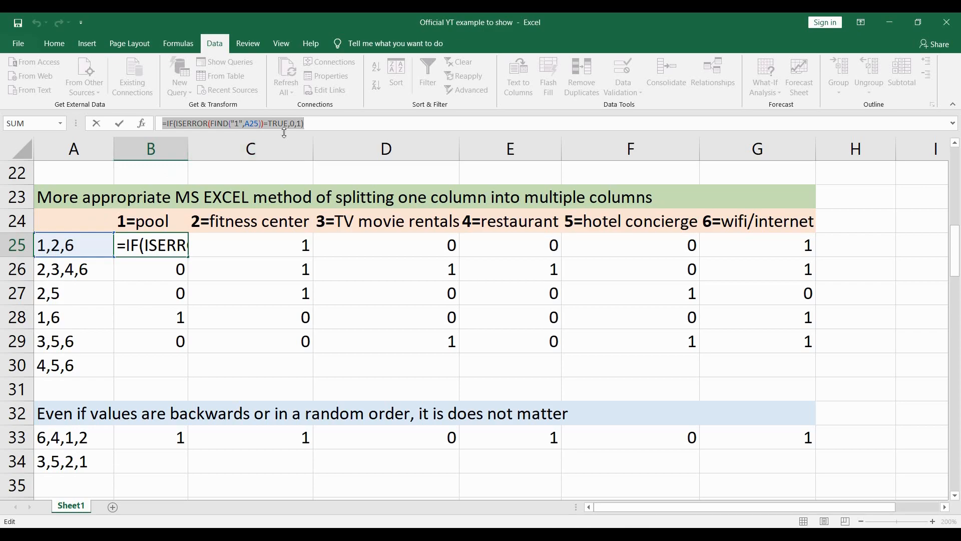
pyautogui.click(314, 123)
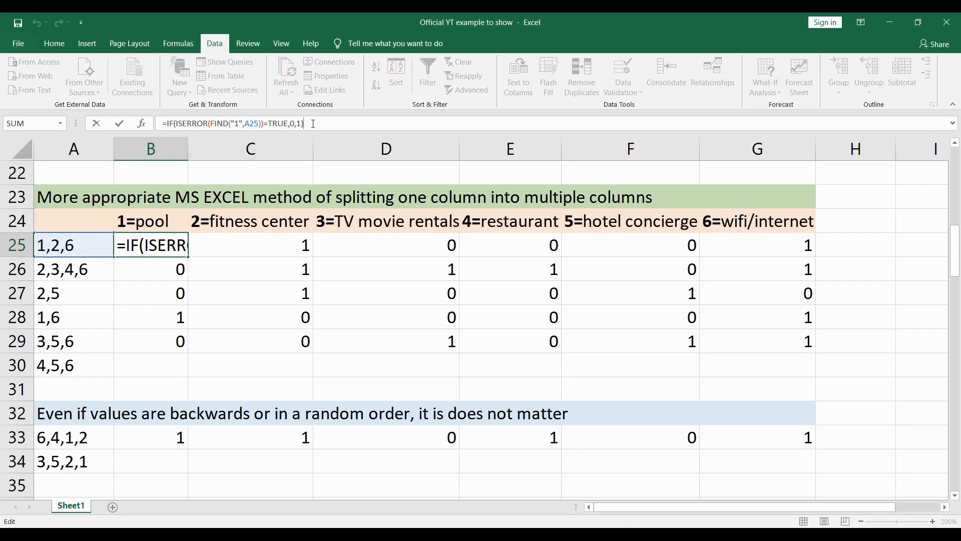
pyautogui.press('Return')
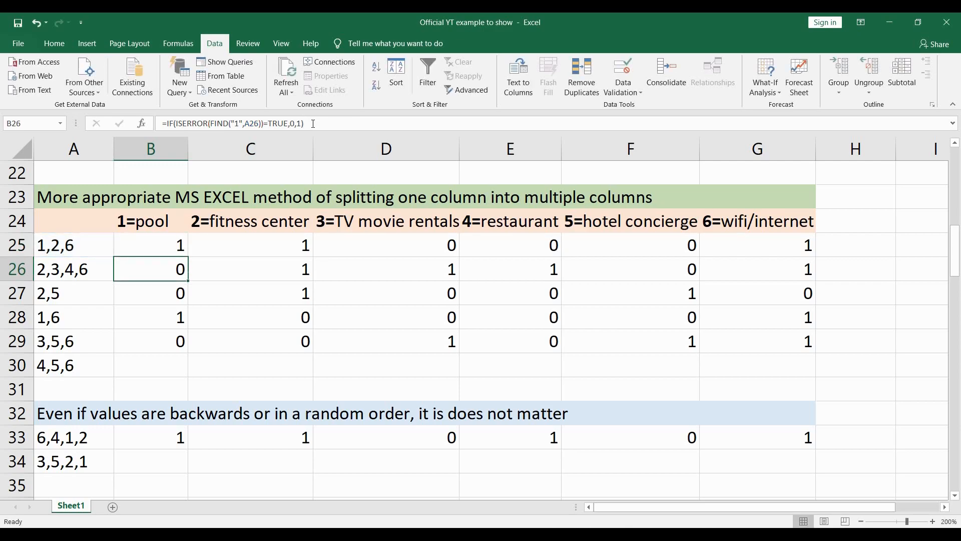
# Step: Compare the responses in A25 and A26 with the facility headers and examine the pool formula in B26
pyautogui.click(176, 249)
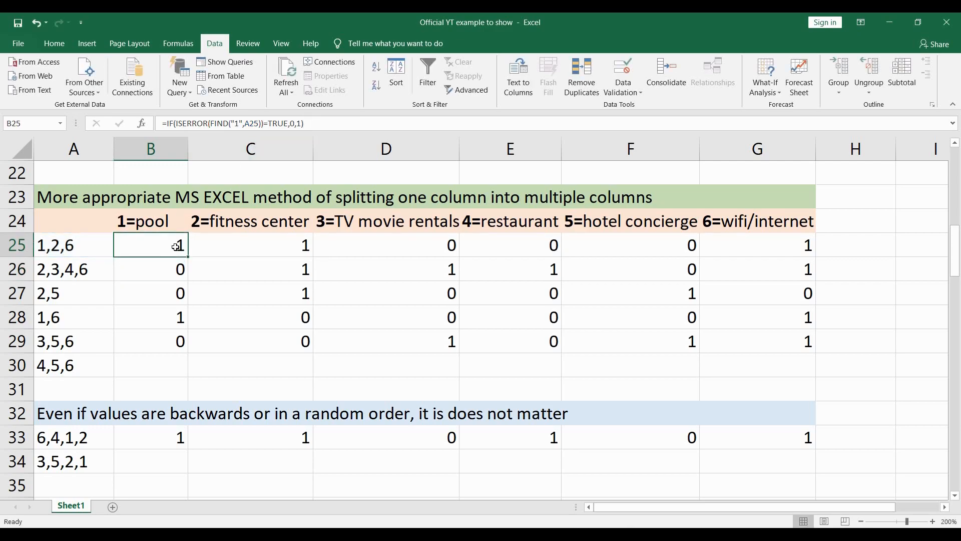
pyautogui.click(53, 249)
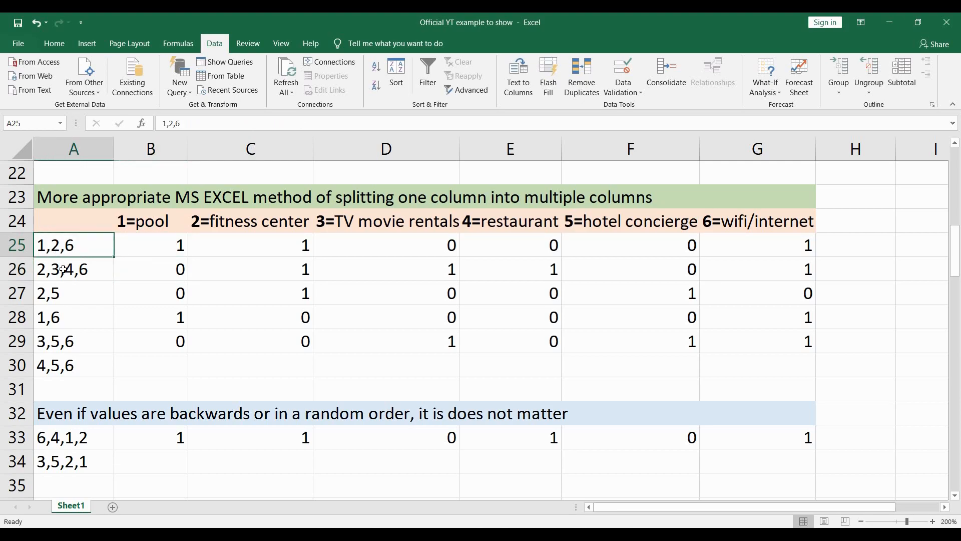
pyautogui.click(64, 270)
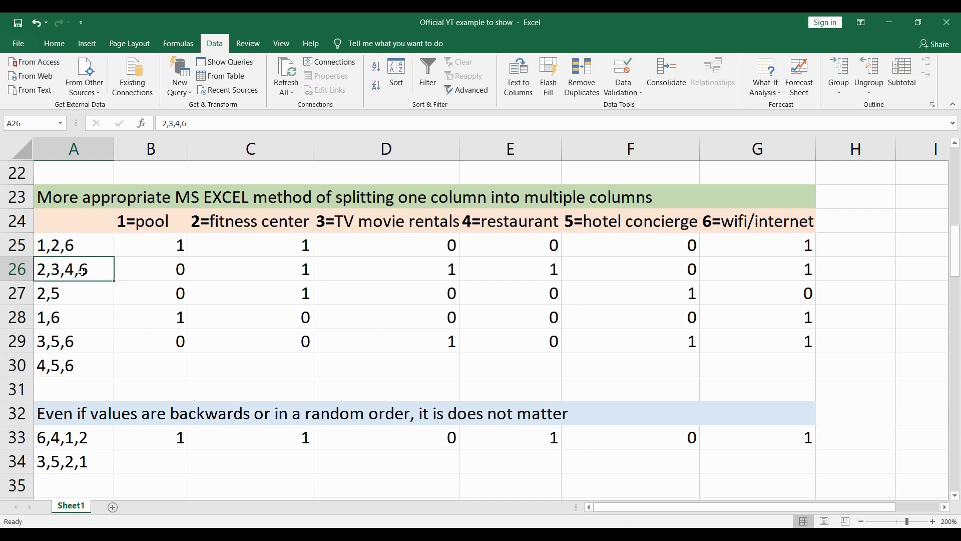
pyautogui.click(306, 229)
pyautogui.click(394, 213)
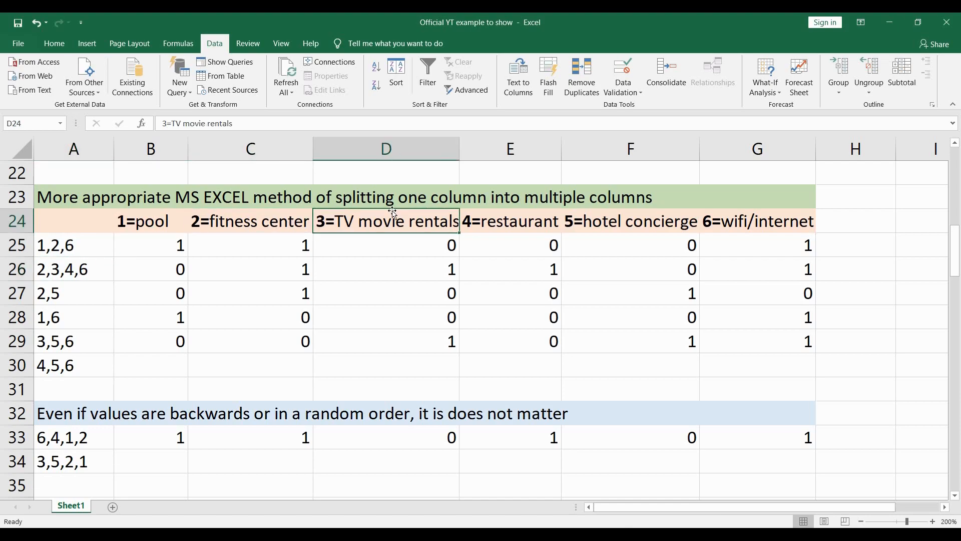
pyautogui.click(170, 225)
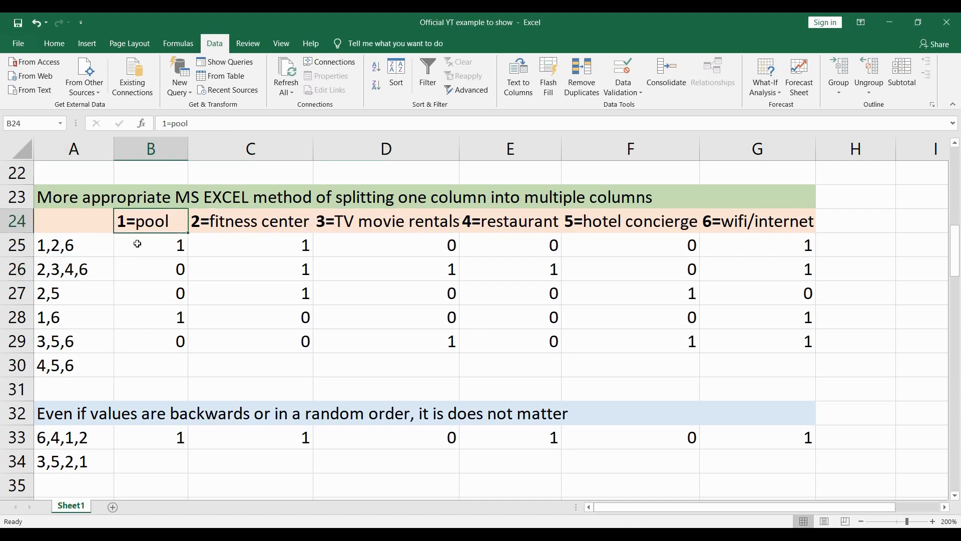
pyautogui.click(145, 273)
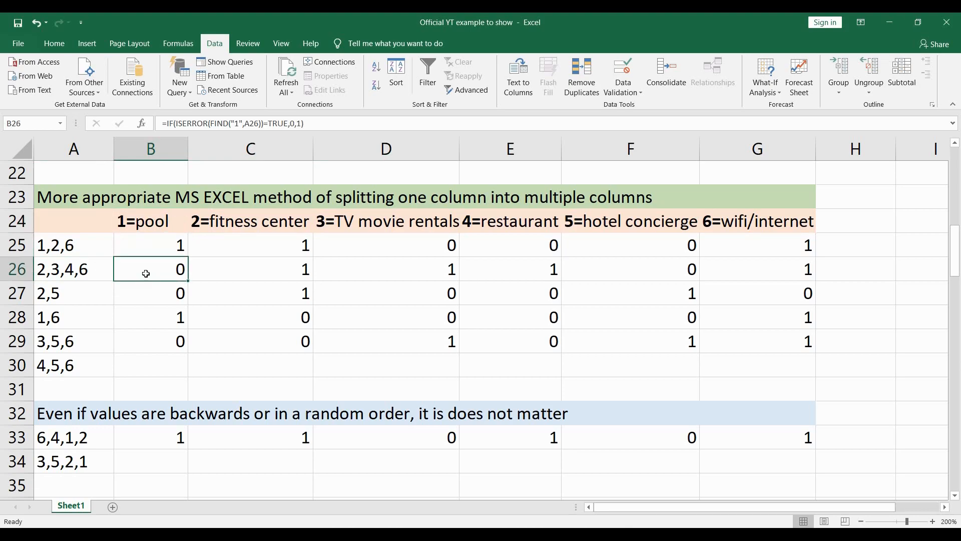
pyautogui.click(236, 123)
pyautogui.moveTo(237, 124); pyautogui.dragTo(300, 124)
pyautogui.click(305, 124)
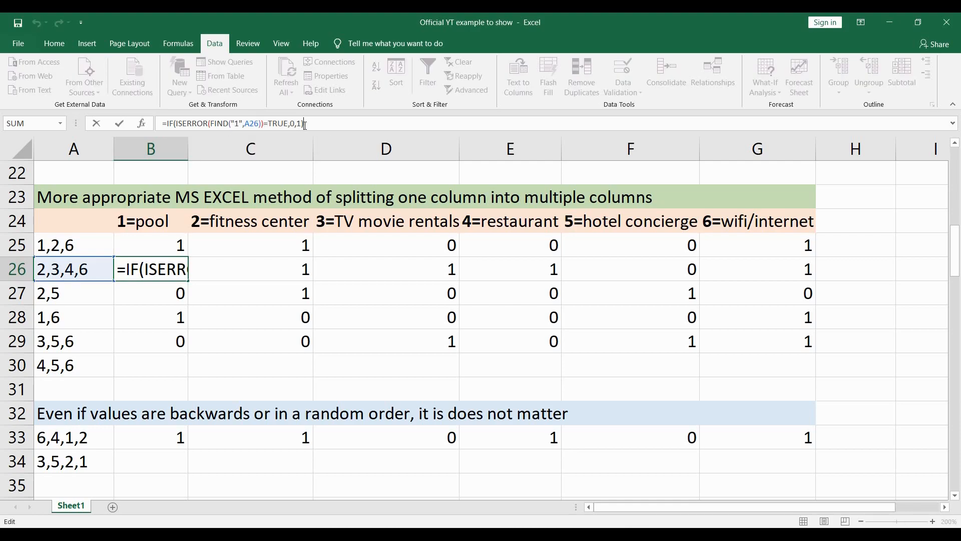
pyautogui.press('Return')
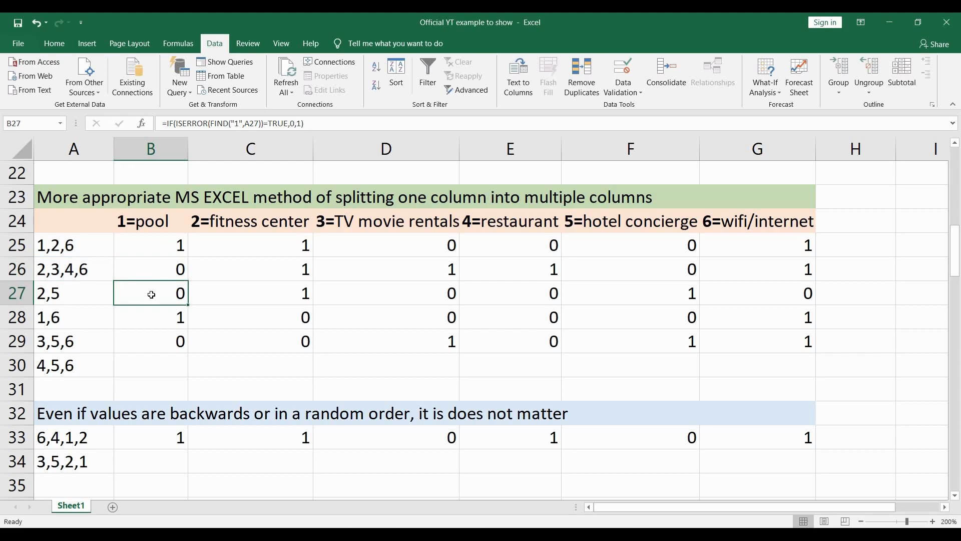
# Step: Fill the pool formula from B29 down into B30 for the response 4,5,6
pyautogui.click(152, 318)
pyautogui.click(154, 335)
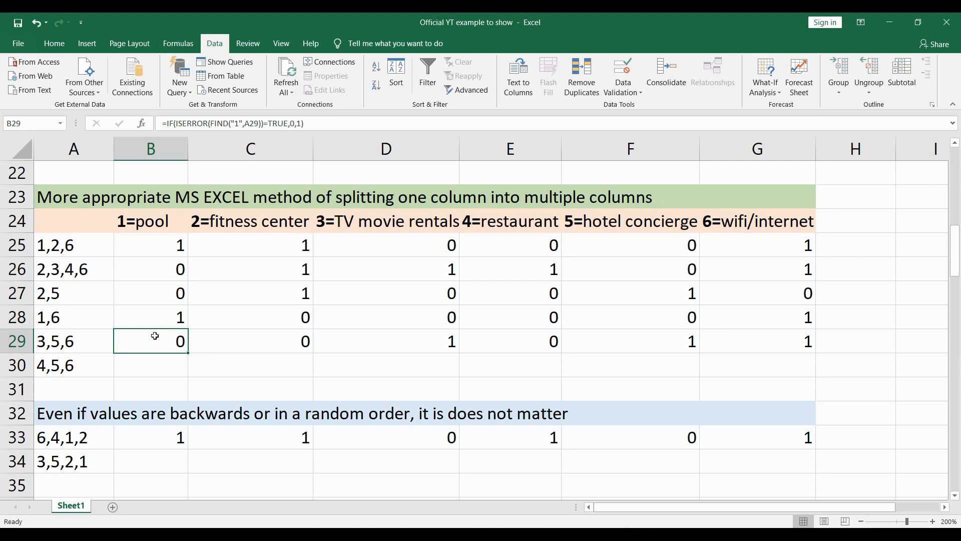
pyautogui.click(156, 363)
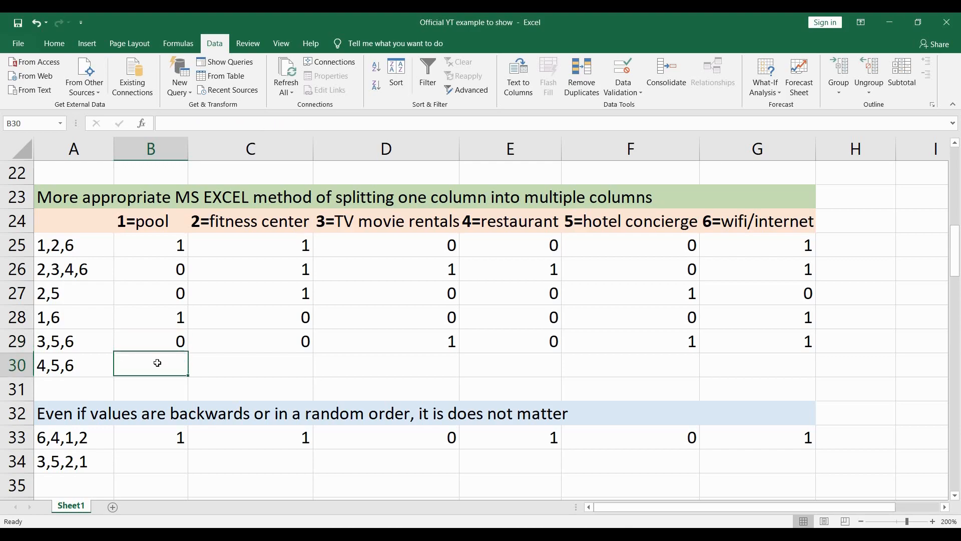
pyautogui.moveTo(145, 365)
pyautogui.mouseDown()
pyautogui.moveTo(395, 378)
pyautogui.moveTo(691, 317)
pyautogui.moveTo(761, 368)
pyautogui.mouseUp()
pyautogui.click(139, 361)
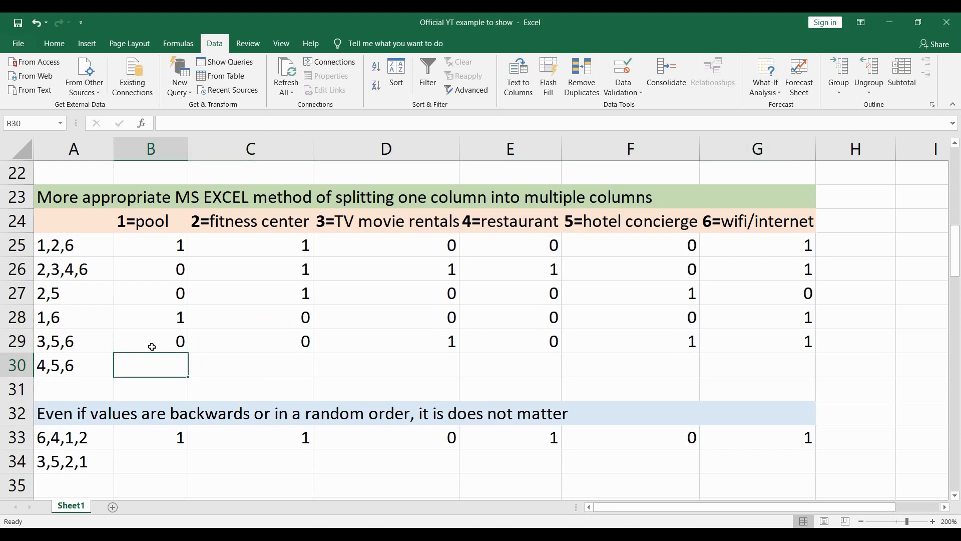
pyautogui.click(152, 346)
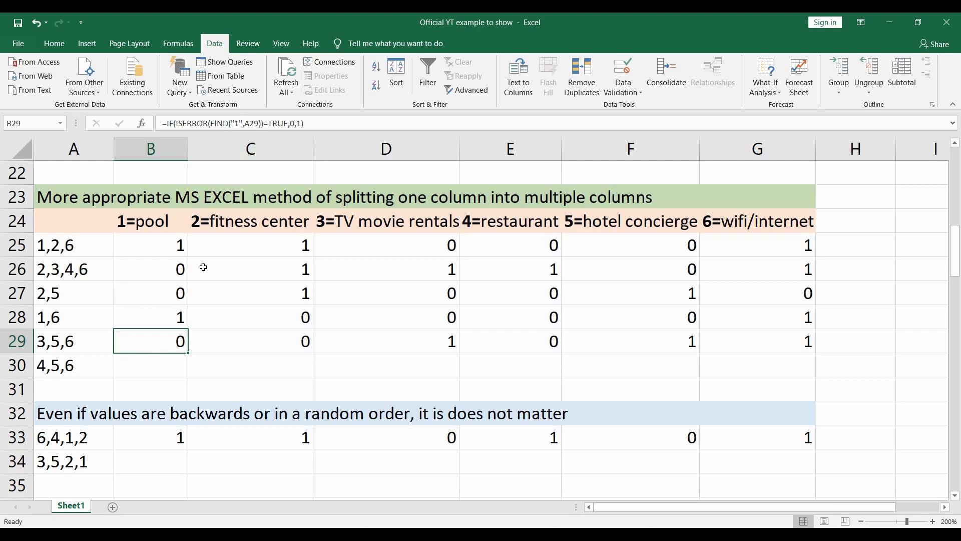
pyautogui.moveTo(188, 352); pyautogui.dragTo(187, 352)
pyautogui.moveTo(187, 352); pyautogui.dragTo(188, 371)
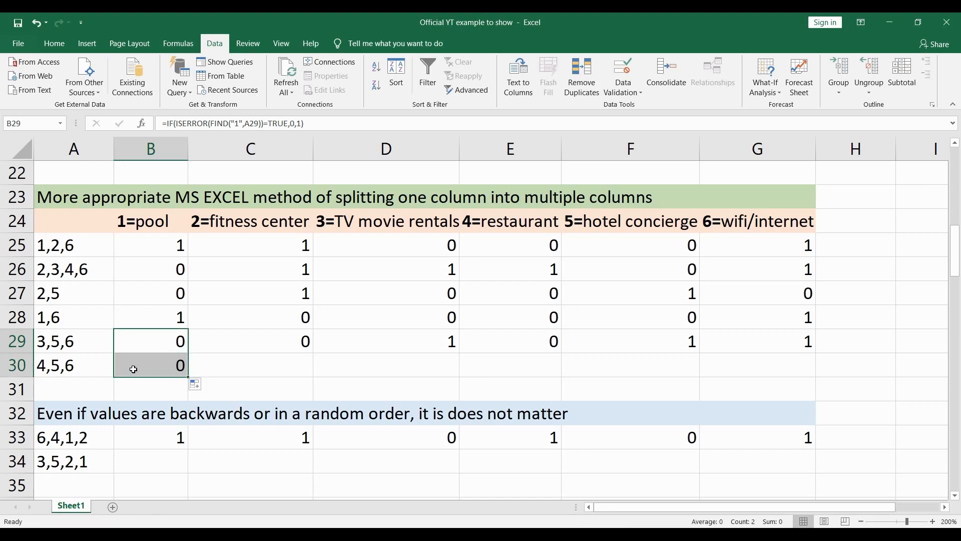
pyautogui.click(100, 370)
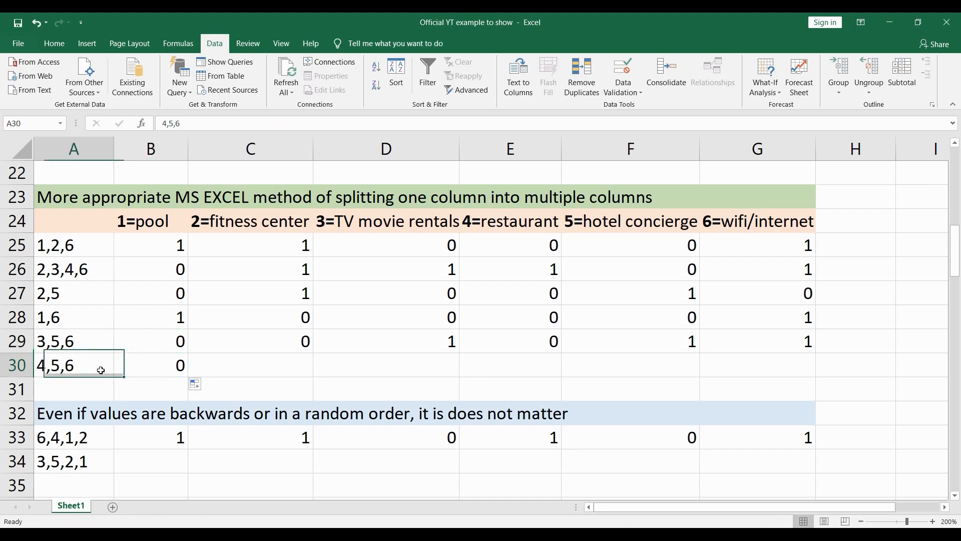
pyautogui.click(144, 364)
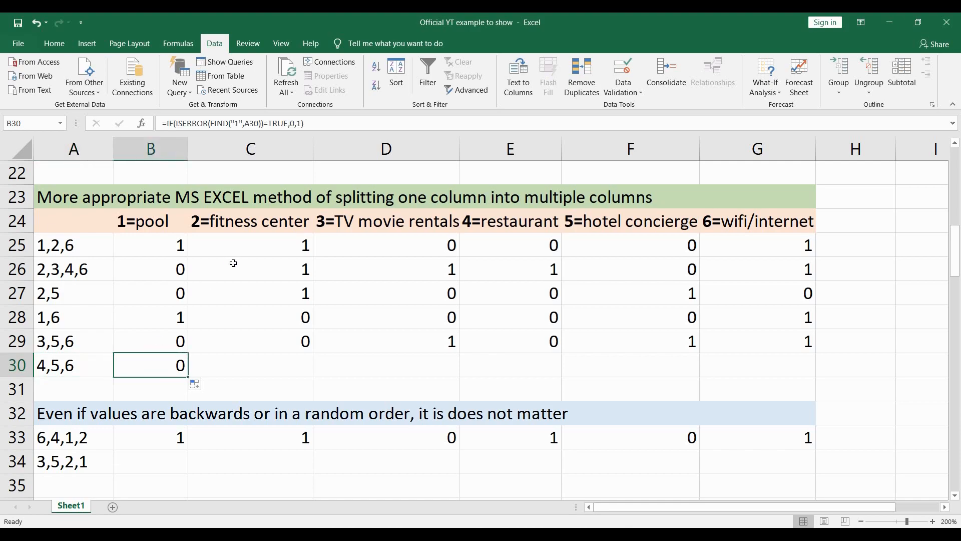
# Step: Switch to the PowerPoint slide and change the FIND value in the boxed example formula to 2
pyautogui.click(255, 246)
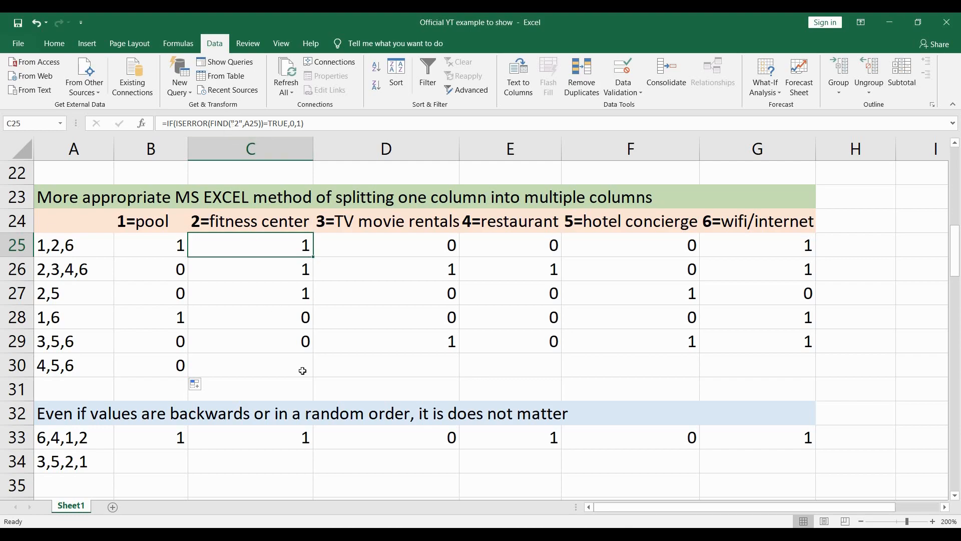
pyautogui.hotkey('alt', 'Tab')
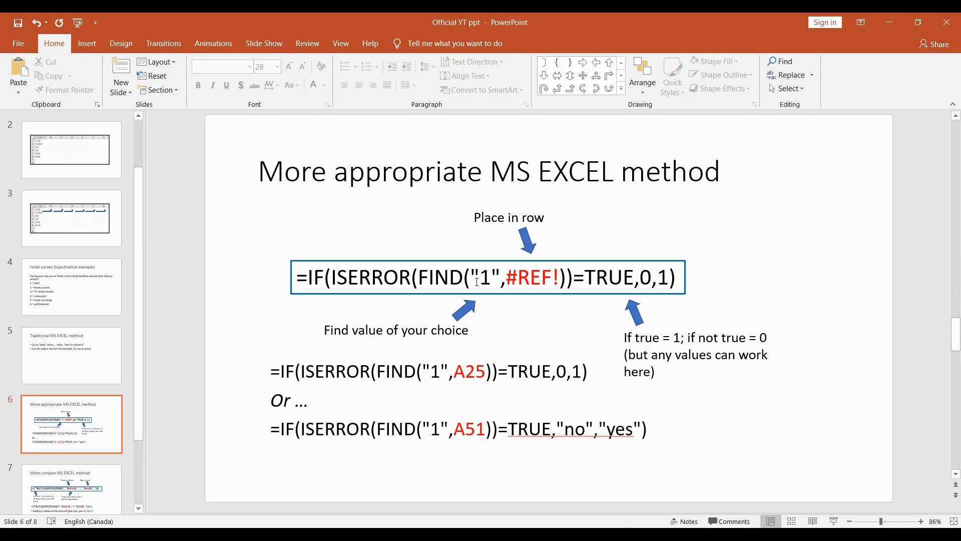
pyautogui.moveTo(478, 283); pyautogui.dragTo(495, 283)
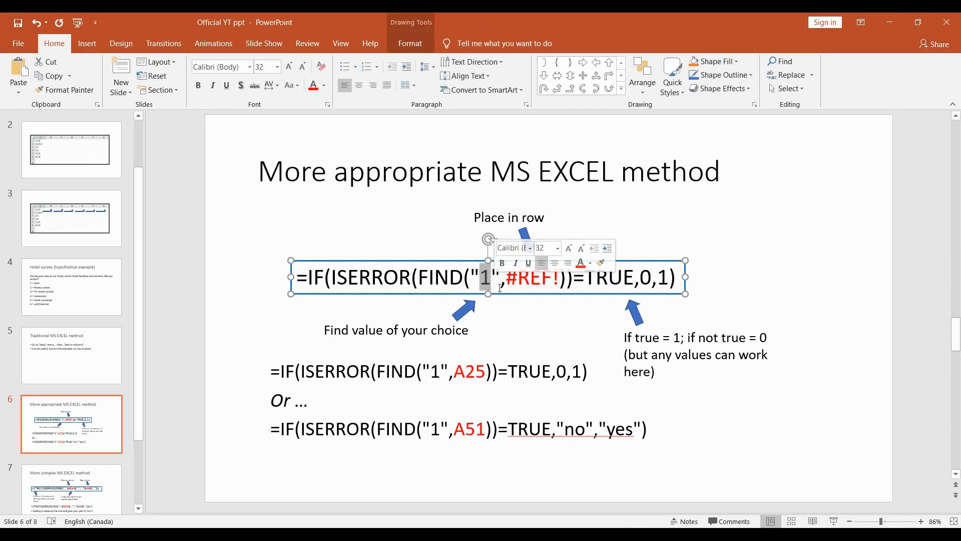
pyautogui.write('2')
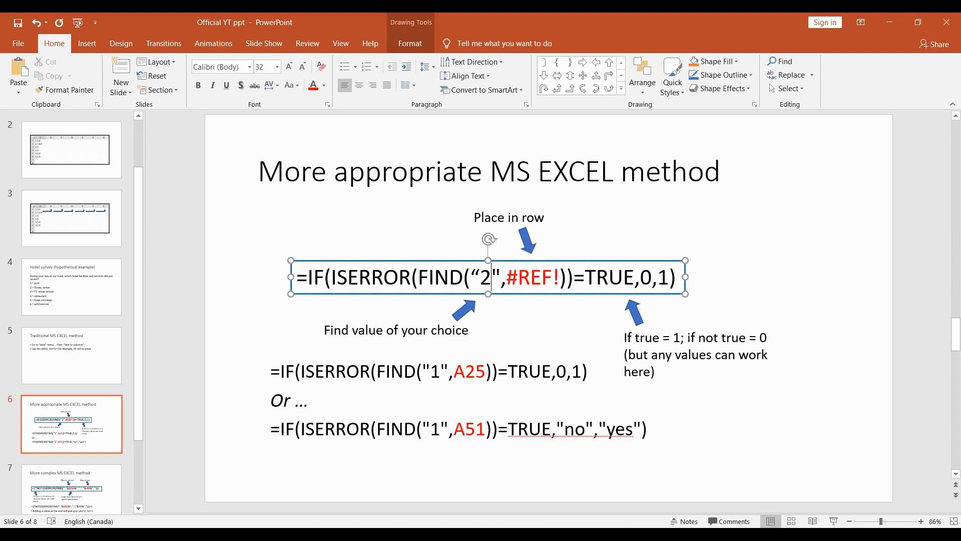
# Step: Return to the Excel workbook and examine the fitness center formula in C25 against the response in A25
pyautogui.hotkey('alt', 'Tab')
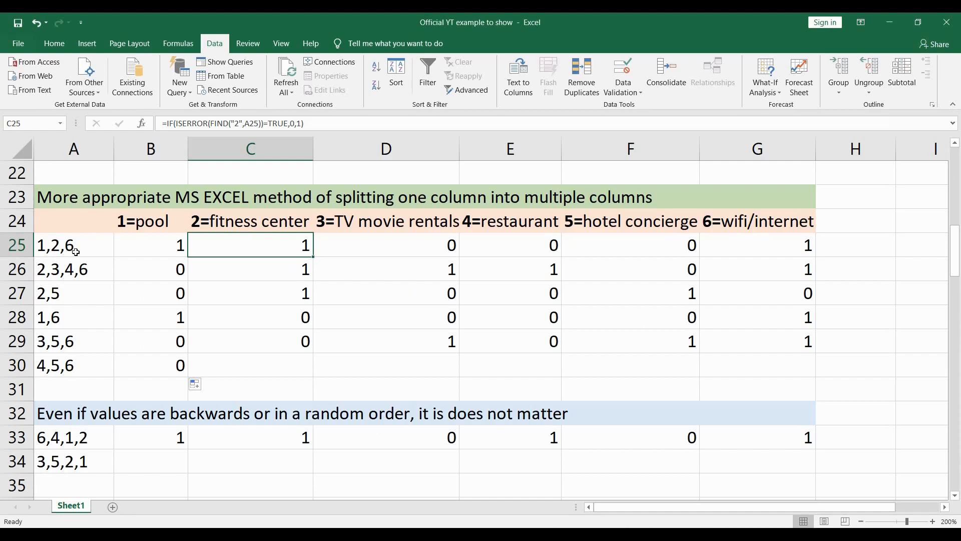
pyautogui.moveTo(41, 243); pyautogui.dragTo(253, 252)
pyautogui.click(254, 251)
pyautogui.moveTo(232, 123); pyautogui.dragTo(290, 125)
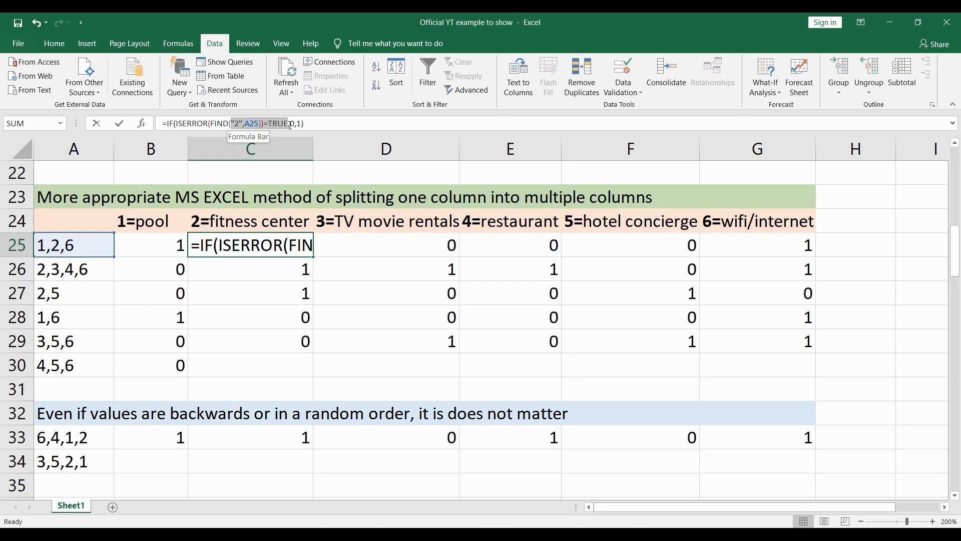
pyautogui.click(303, 125)
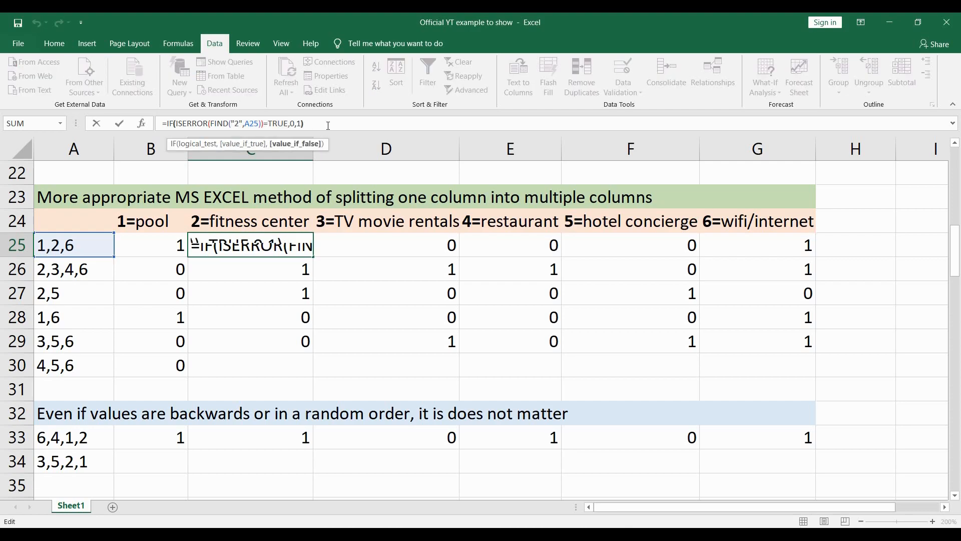
pyautogui.press('Return')
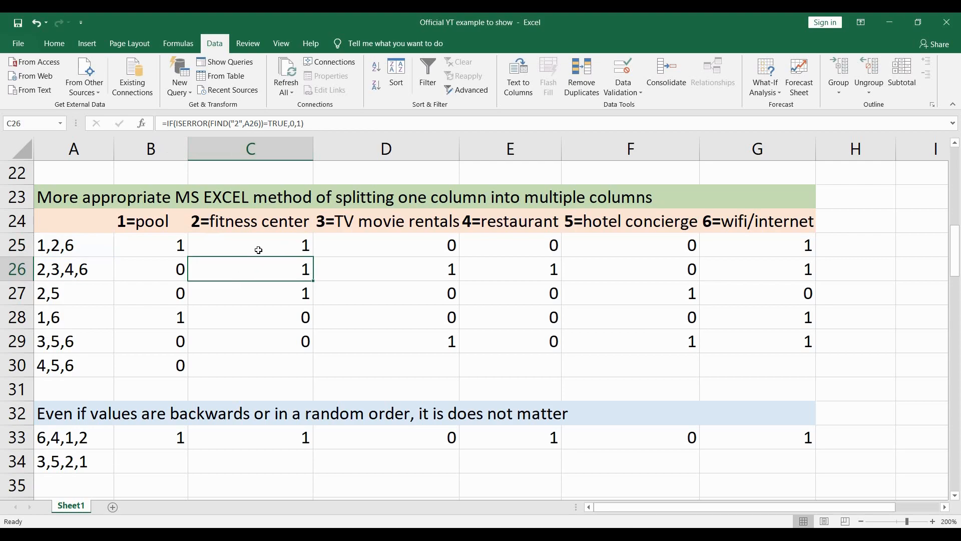
# Step: Fill the fitness center formula from C29 down into C30
pyautogui.click(265, 342)
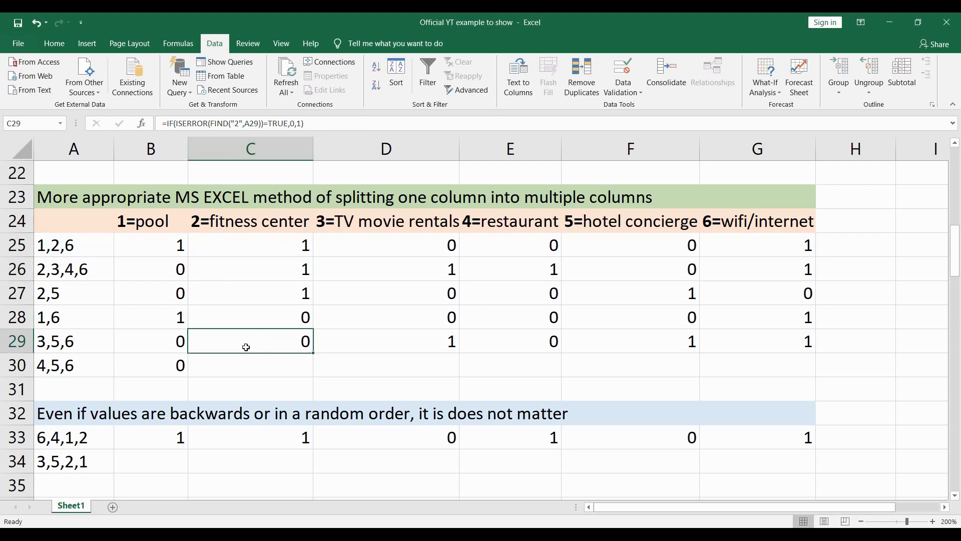
pyautogui.moveTo(241, 371); pyautogui.dragTo(590, 368)
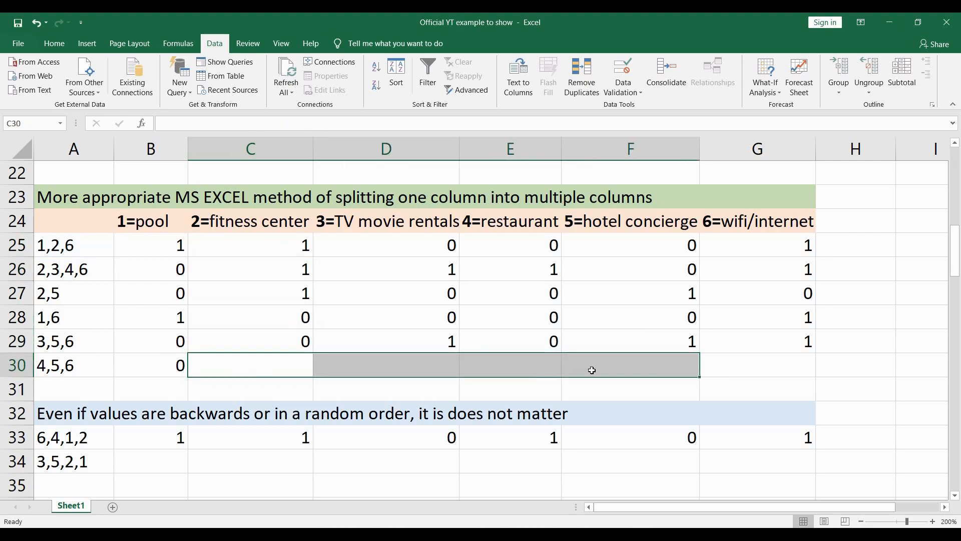
pyautogui.click(305, 341)
pyautogui.moveTo(312, 354); pyautogui.dragTo(310, 370)
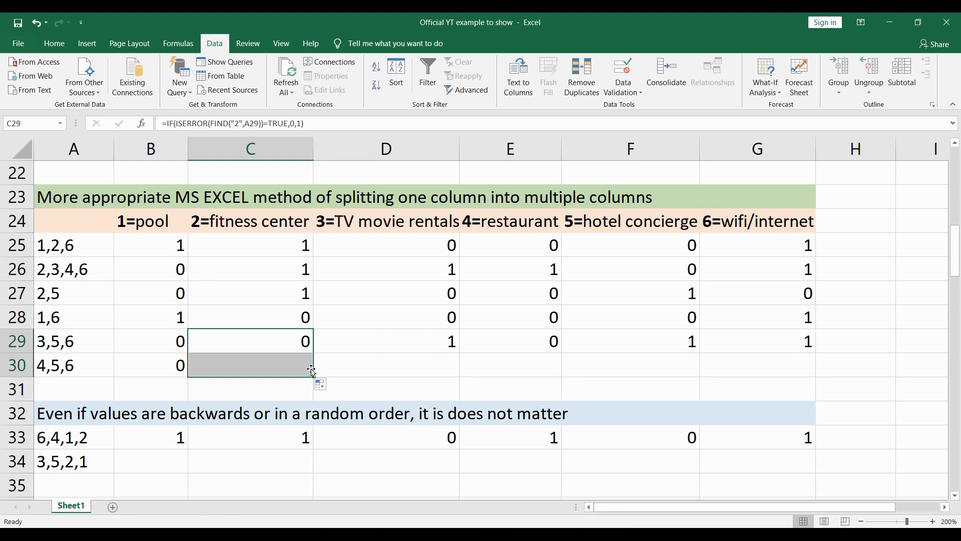
# Step: Check the FIND value in the TV movie rentals formula in D29, and fill that formula down into D30
pyautogui.click(446, 366)
pyautogui.click(434, 339)
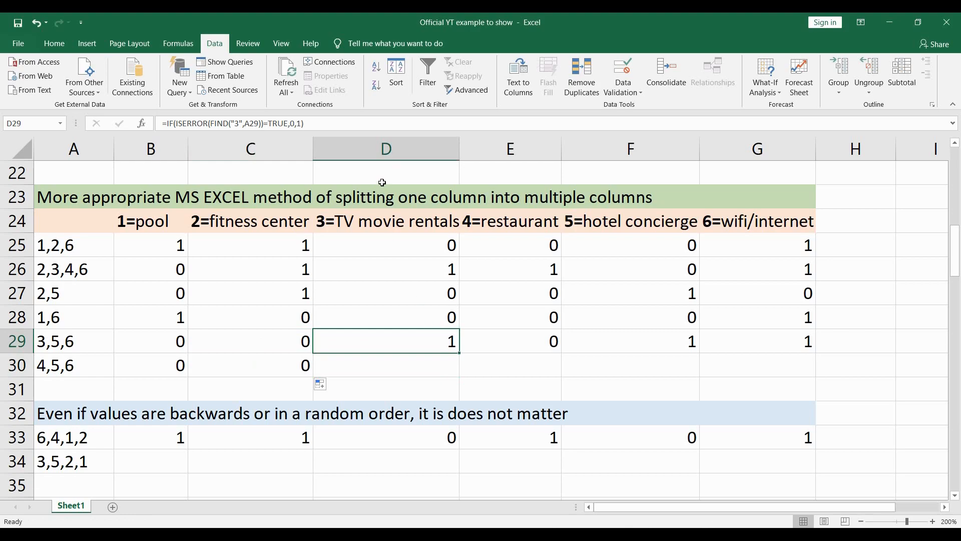
pyautogui.click(238, 123)
pyautogui.doubleClick(238, 124)
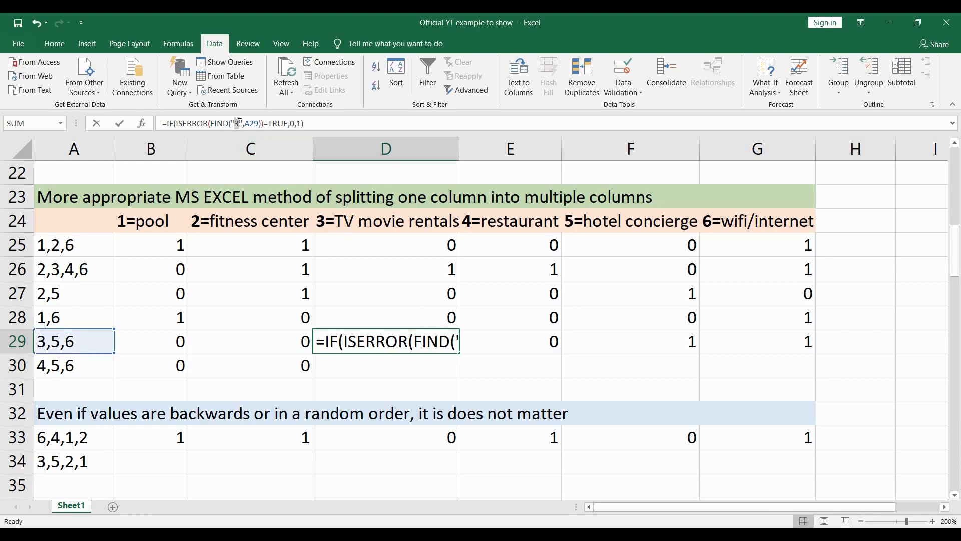
pyautogui.click(364, 284)
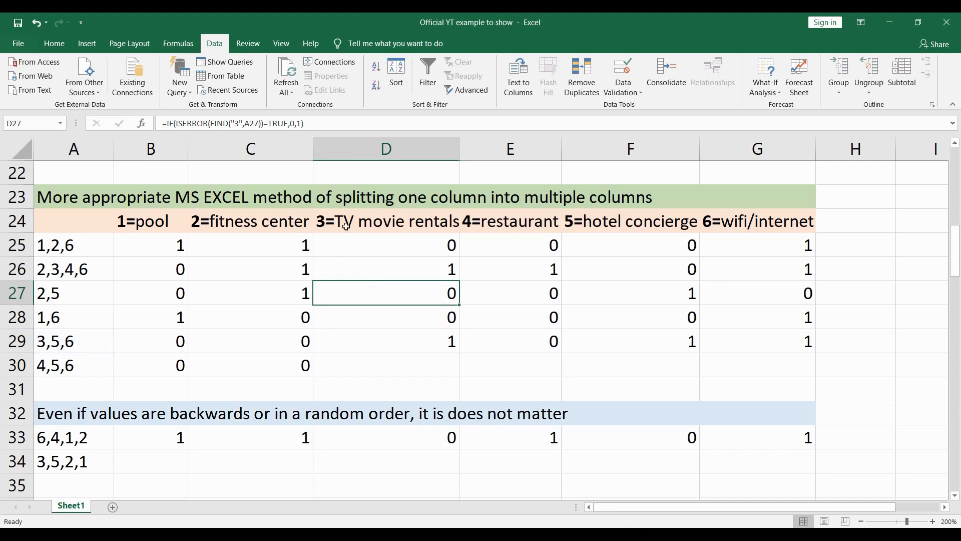
pyautogui.click(401, 343)
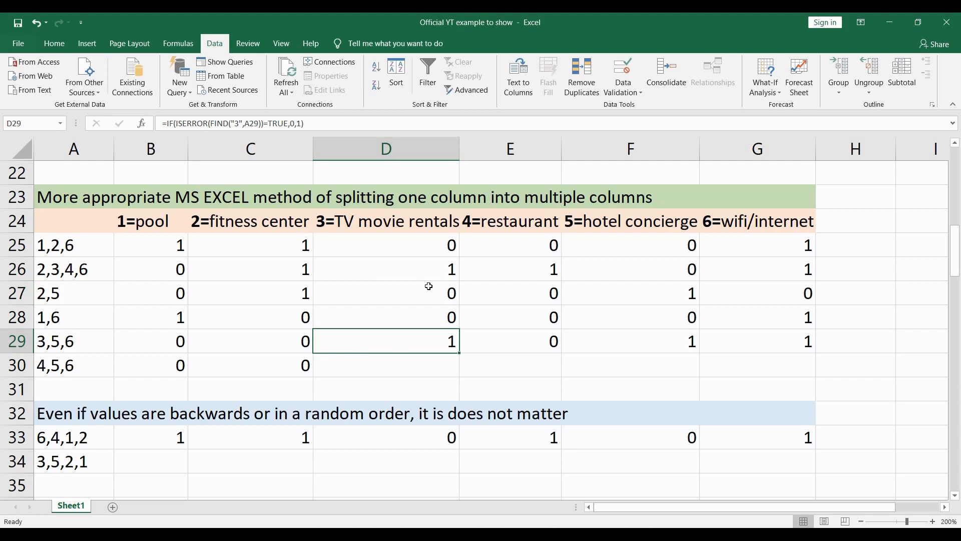
pyautogui.moveTo(459, 354); pyautogui.dragTo(459, 377)
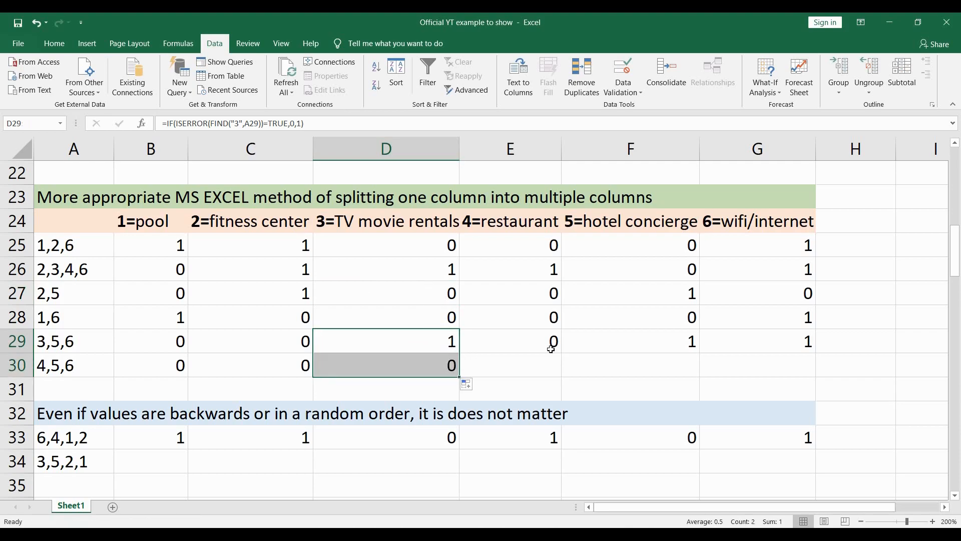
# Step: Fill the restaurant formula from E29 and the hotel concierge formula from F29 down into row 30
pyautogui.click(551, 349)
pyautogui.moveTo(561, 353); pyautogui.dragTo(561, 377)
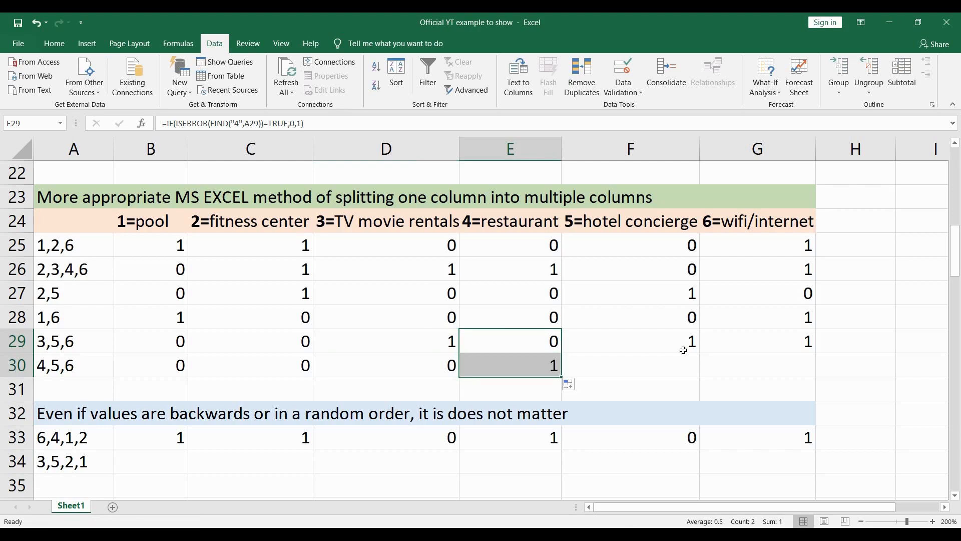
pyautogui.click(693, 345)
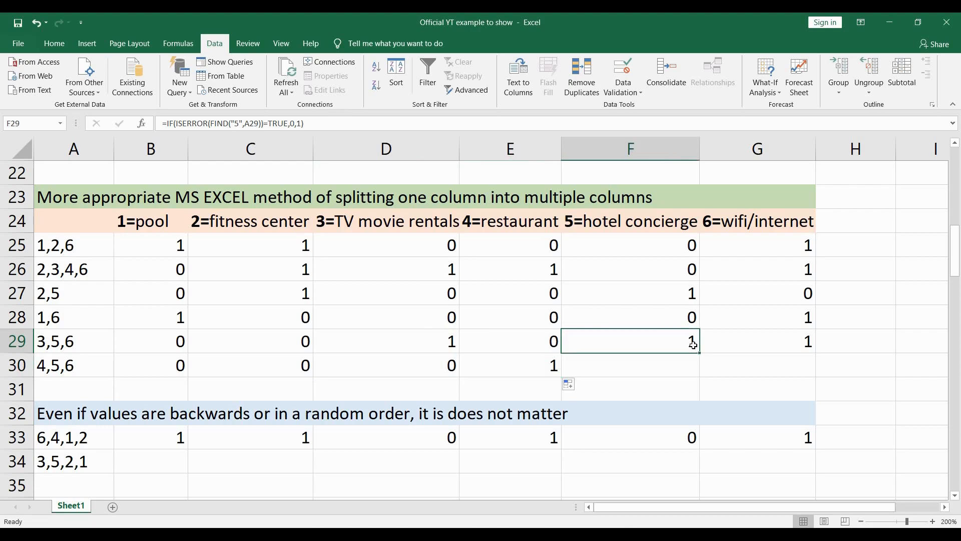
pyautogui.moveTo(699, 354); pyautogui.dragTo(700, 376)
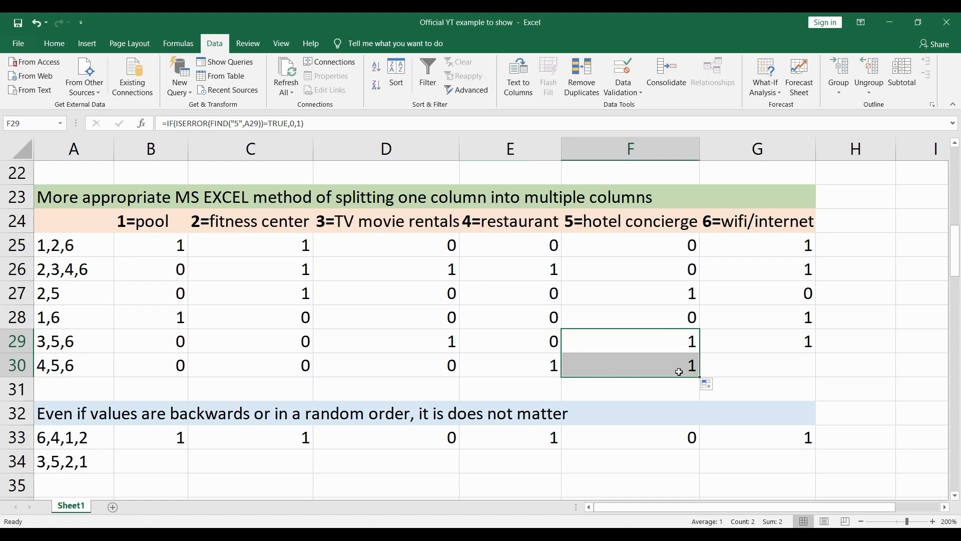
# Step: Check the formulas in F30 and E30 against the response in A30, and fill the wifi/internet formula from G29 into G30
pyautogui.click(535, 365)
pyautogui.click(628, 373)
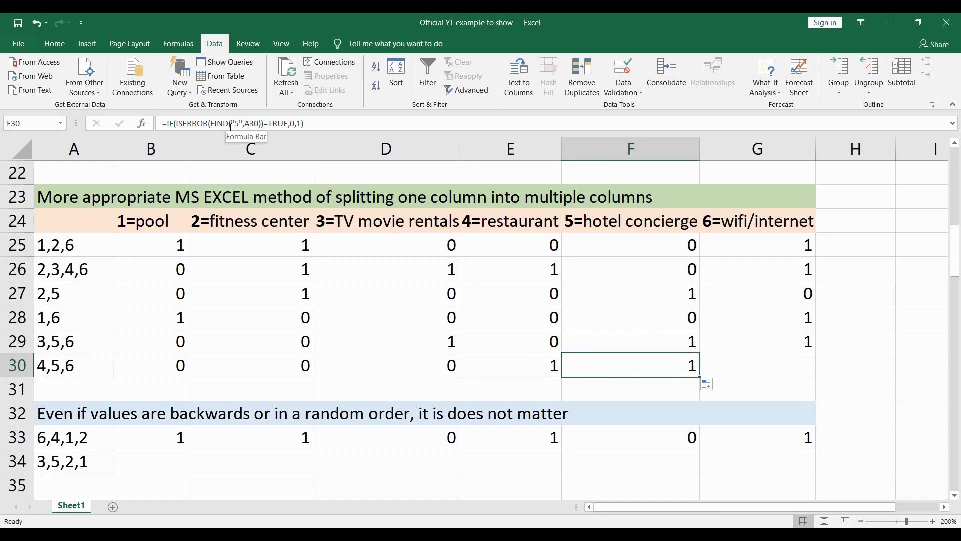
pyautogui.click(484, 373)
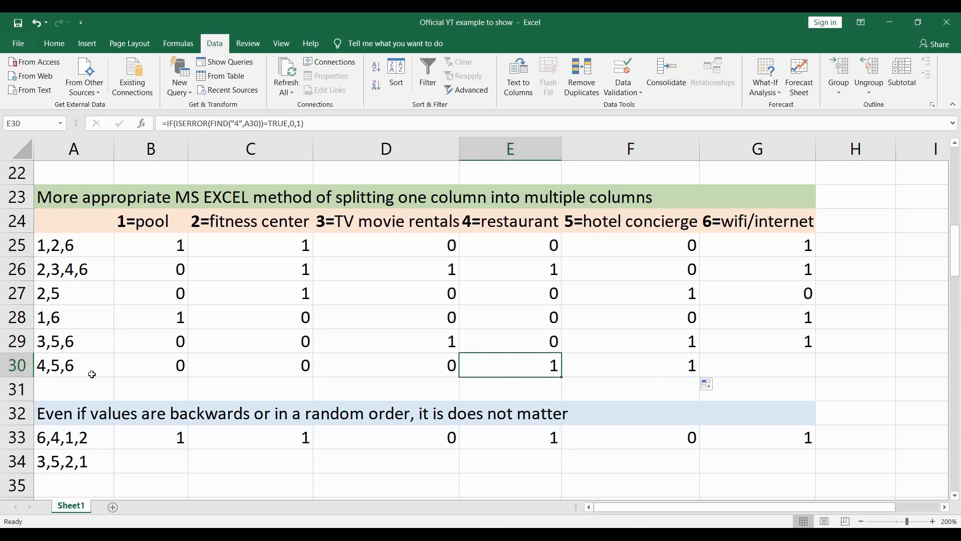
pyautogui.click(782, 346)
pyautogui.moveTo(816, 353); pyautogui.dragTo(812, 367)
# Step: Compare the ascending responses in A26:A30 with the random-order response in row 33 and its pool formula in B33
pyautogui.moveTo(959, 262); pyautogui.dragTo(958, 276)
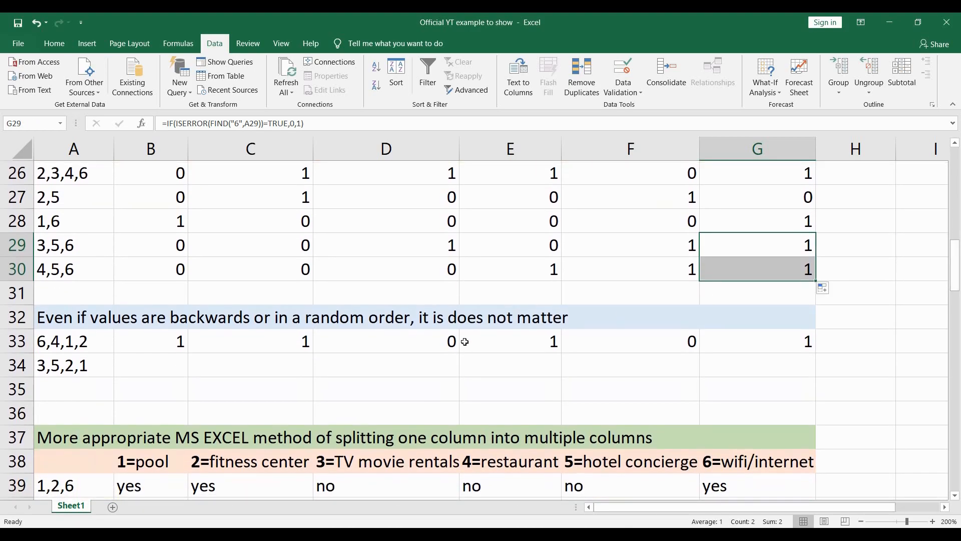
pyautogui.moveTo(54, 182); pyautogui.dragTo(97, 277)
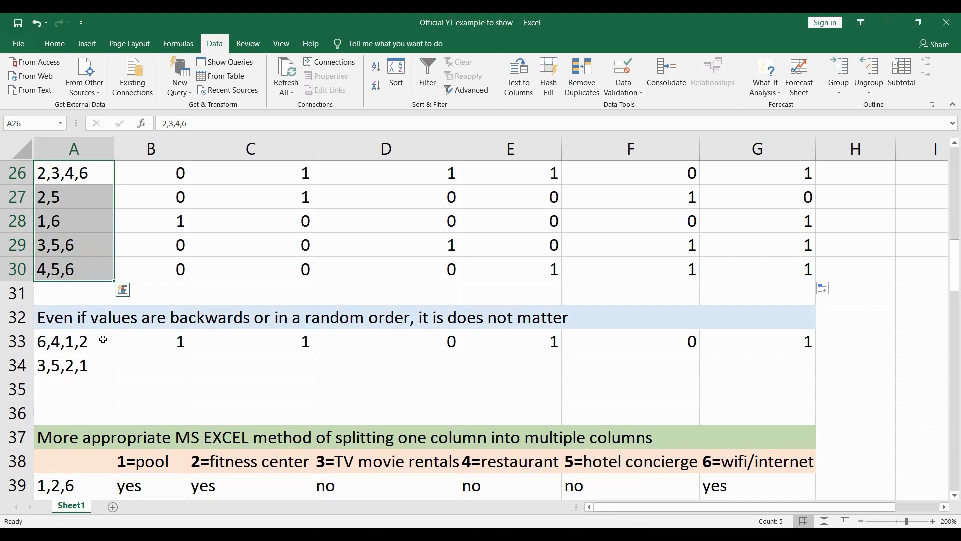
pyautogui.click(131, 341)
# Step: Switch to the PowerPoint slide and change the FIND value in the boxed example formula to 1
pyautogui.hotkey('alt', 'Tab')
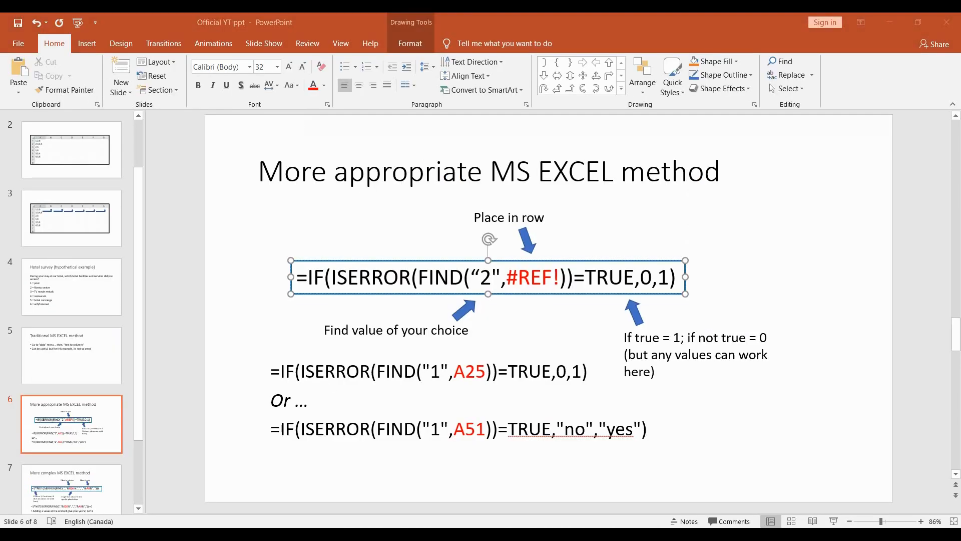
pyautogui.click(490, 281)
pyautogui.press('BackSpace')
pyautogui.press('F1')
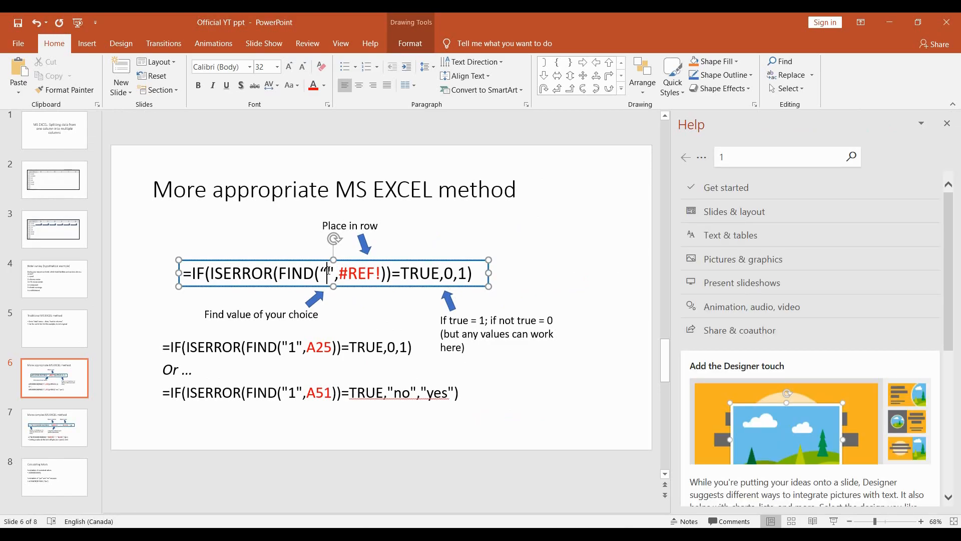
pyautogui.write('1')
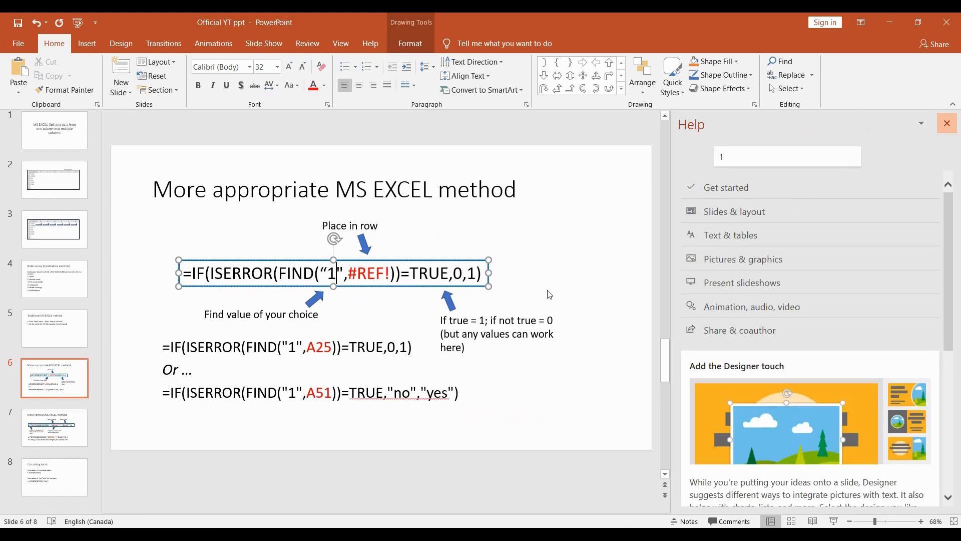
# Step: Return to the Excel workbook and examine the random-order responses in A33 and A34 under the row 32 heading
pyautogui.hotkey('alt', 'Tab')
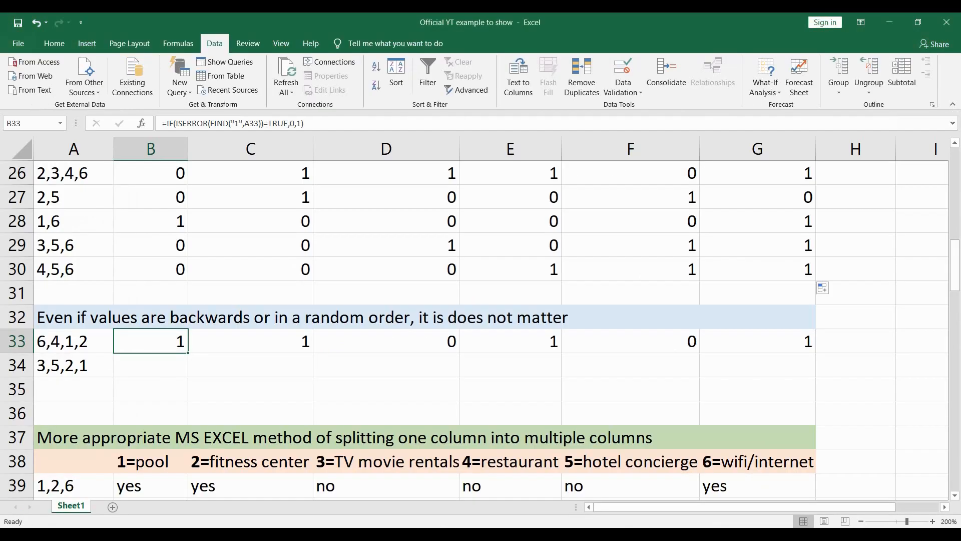
pyautogui.click(89, 342)
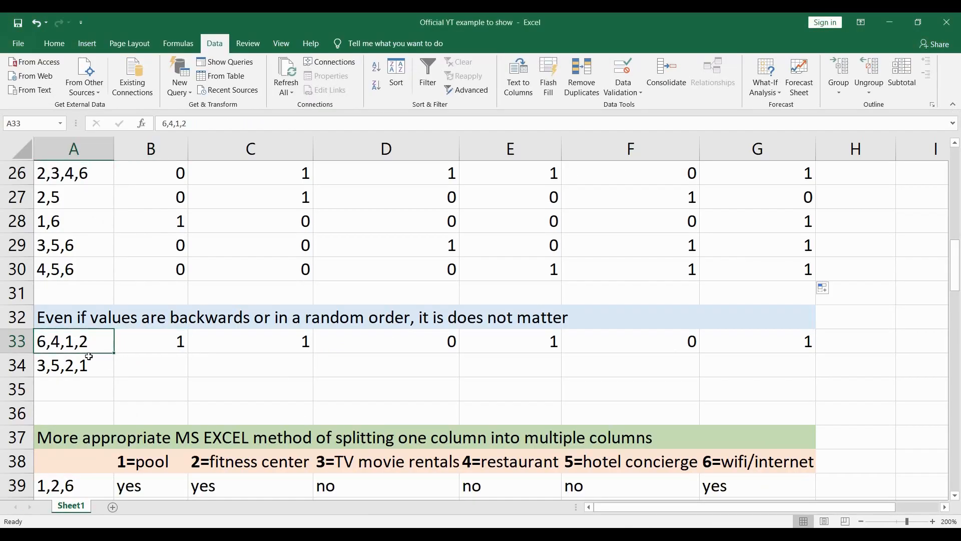
pyautogui.click(88, 362)
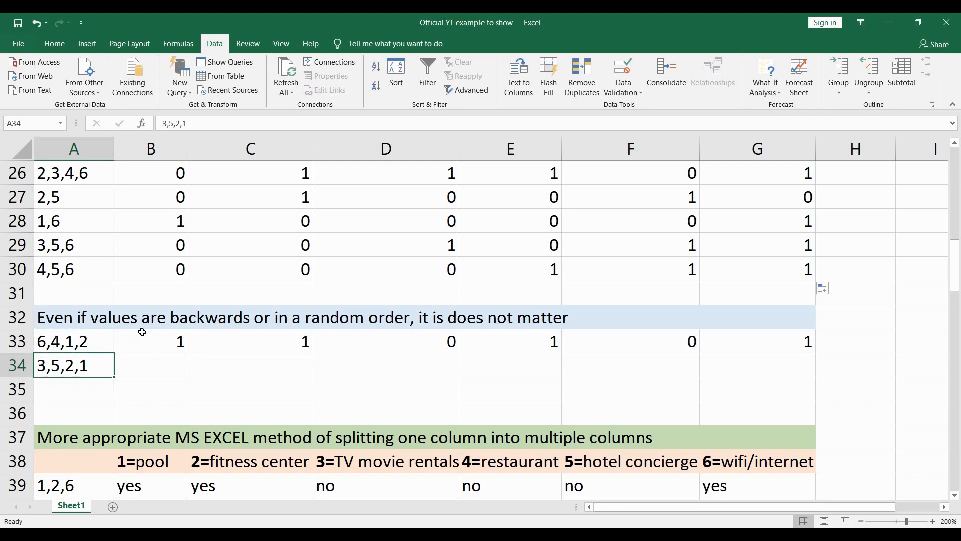
pyautogui.click(176, 332)
pyautogui.click(184, 321)
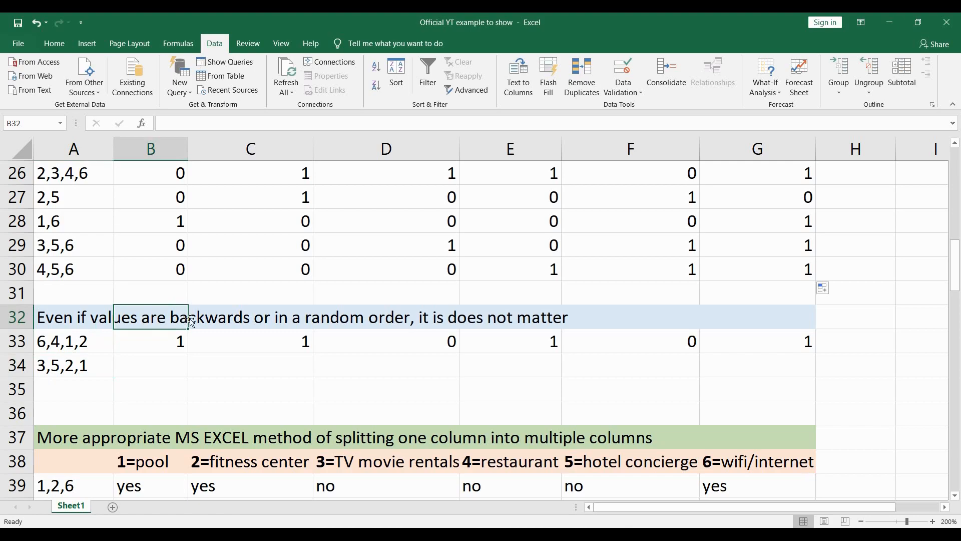
pyautogui.click(319, 317)
pyautogui.click(59, 342)
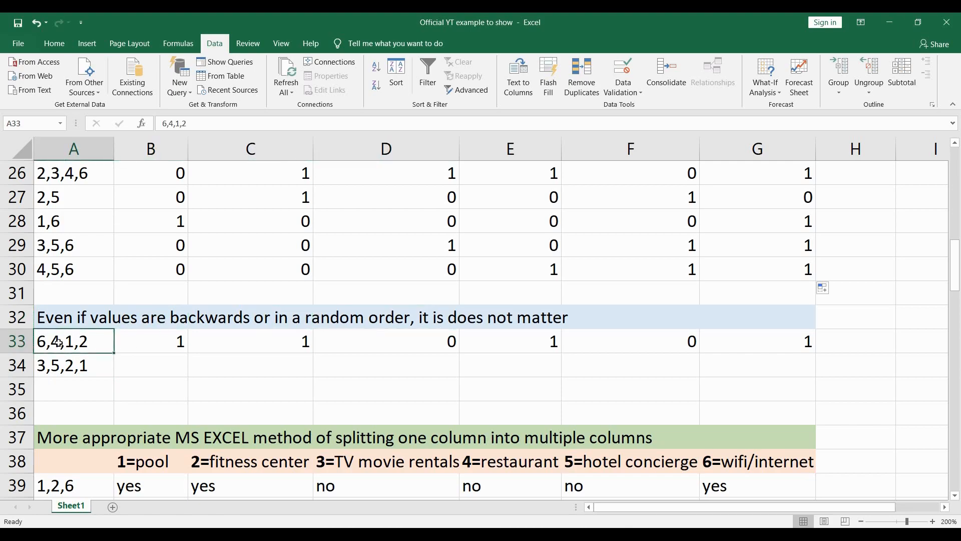
# Step: Fill the pool formula from B33 and the fitness center formula from C33 down into row 34 for the response 3,5,2,1
pyautogui.click(144, 344)
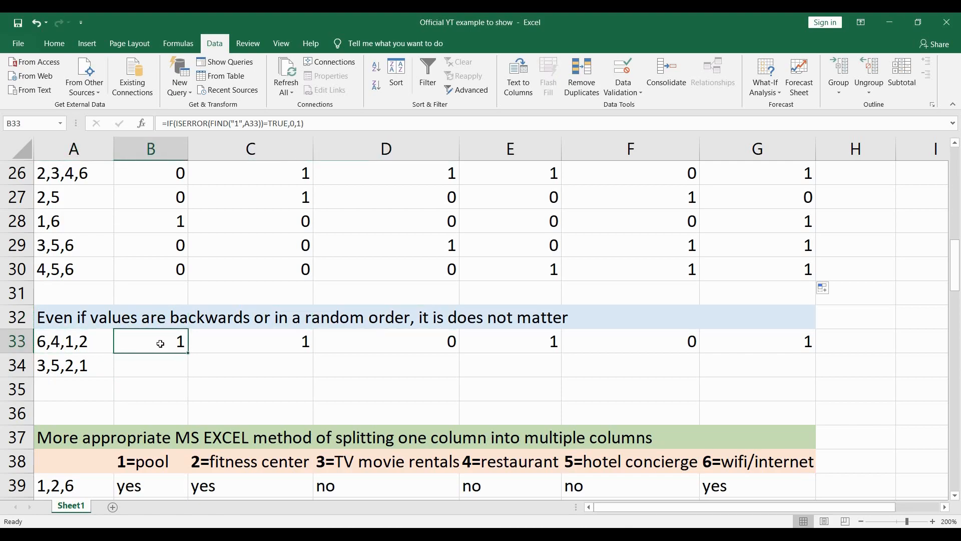
pyautogui.moveTo(186, 354); pyautogui.dragTo(189, 376)
pyautogui.click(104, 370)
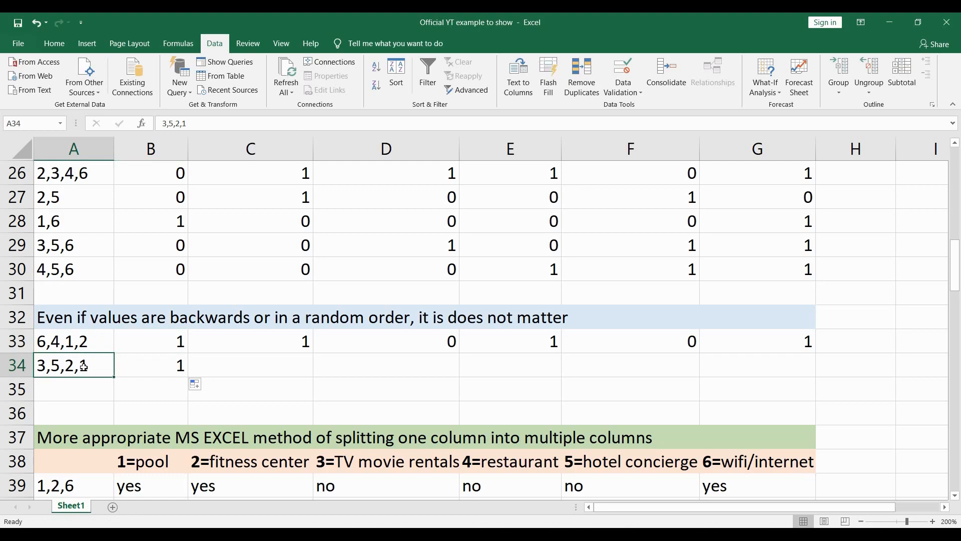
pyautogui.click(287, 373)
pyautogui.click(306, 350)
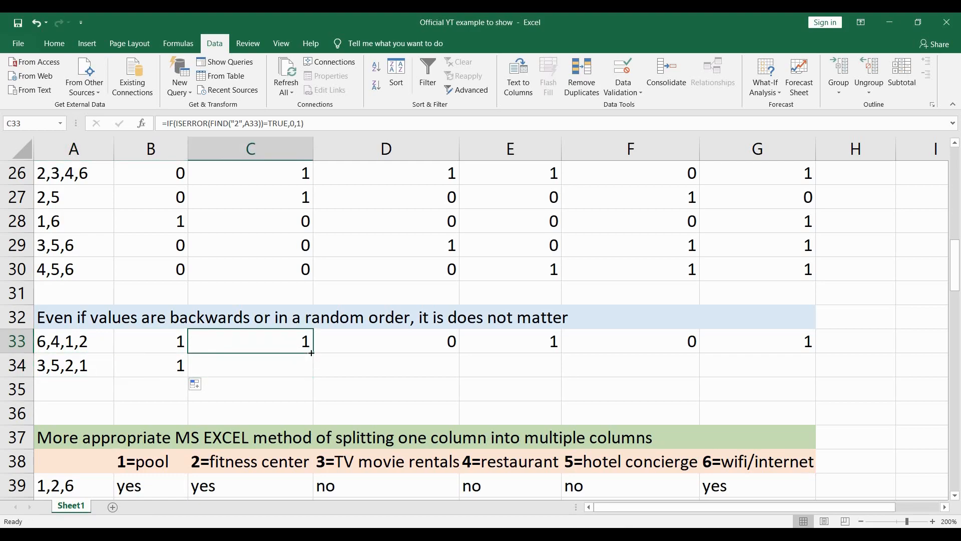
pyautogui.moveTo(311, 353); pyautogui.dragTo(313, 376)
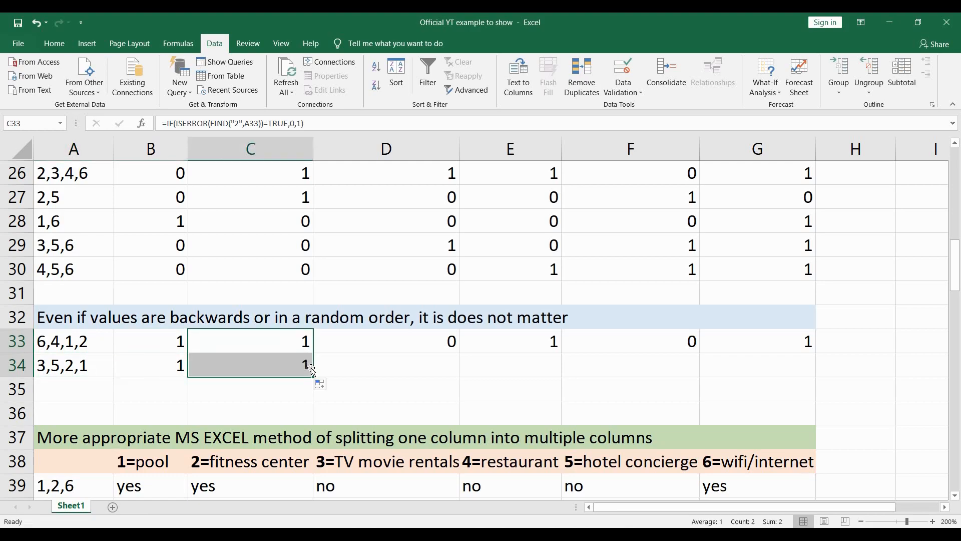
# Step: Fill the TV movie rentals formula from D33 and the restaurant formula from E33 down into row 34
pyautogui.click(456, 349)
pyautogui.moveTo(459, 353); pyautogui.dragTo(456, 375)
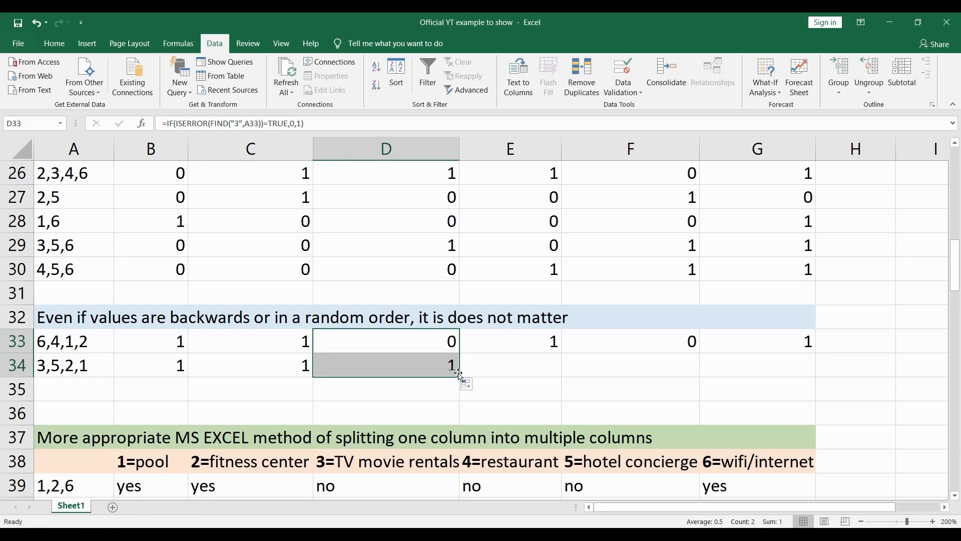
pyautogui.click(530, 348)
pyautogui.moveTo(561, 353); pyautogui.dragTo(562, 374)
# Step: Fill the hotel concierge formula from F33 and the wifi/internet formula from G33 down into row 34
pyautogui.click(691, 344)
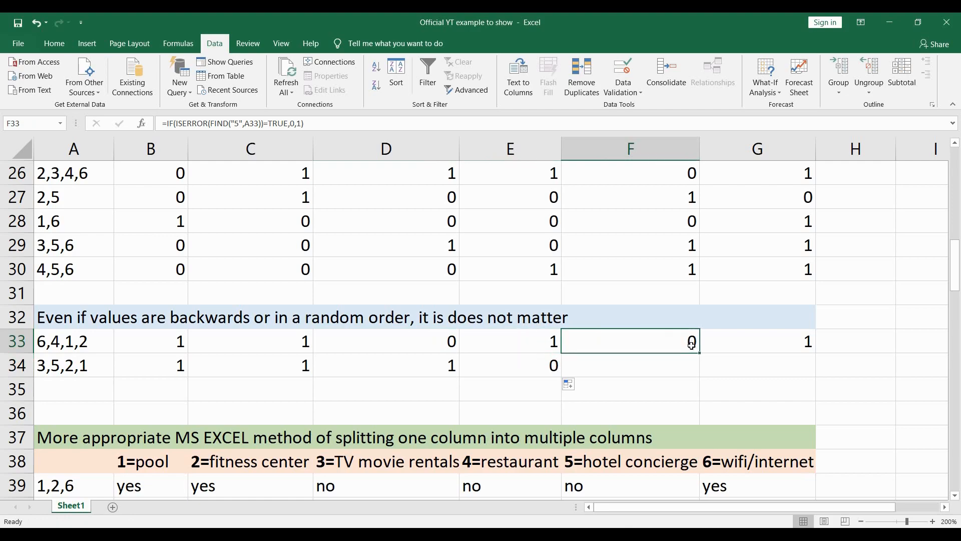
pyautogui.moveTo(700, 351); pyautogui.dragTo(702, 380)
pyautogui.click(768, 343)
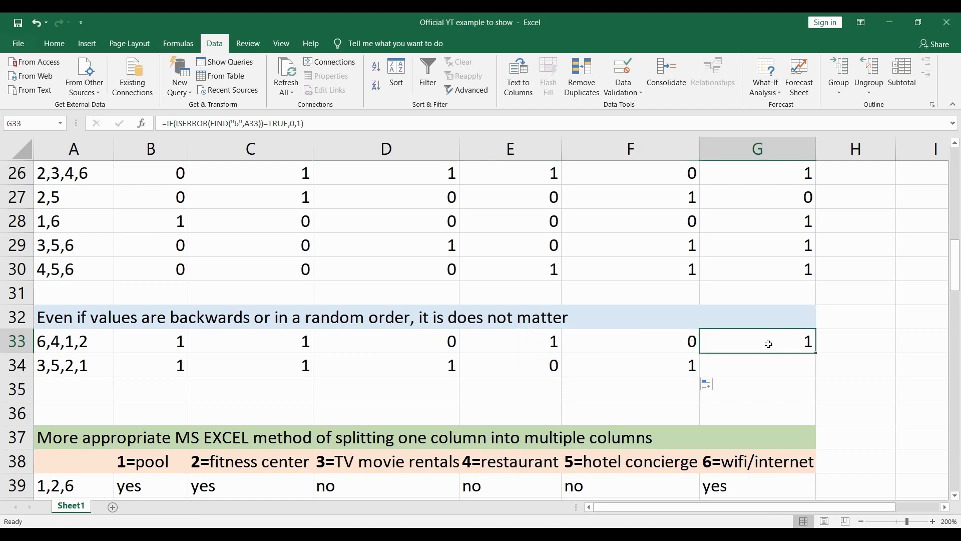
pyautogui.moveTo(811, 353); pyautogui.dragTo(811, 368)
# Step: Examine the yes/no versions of the facility formulas across B39:G39 in the second example table
pyautogui.moveTo(957, 279); pyautogui.dragTo(958, 313)
pyautogui.click(151, 271)
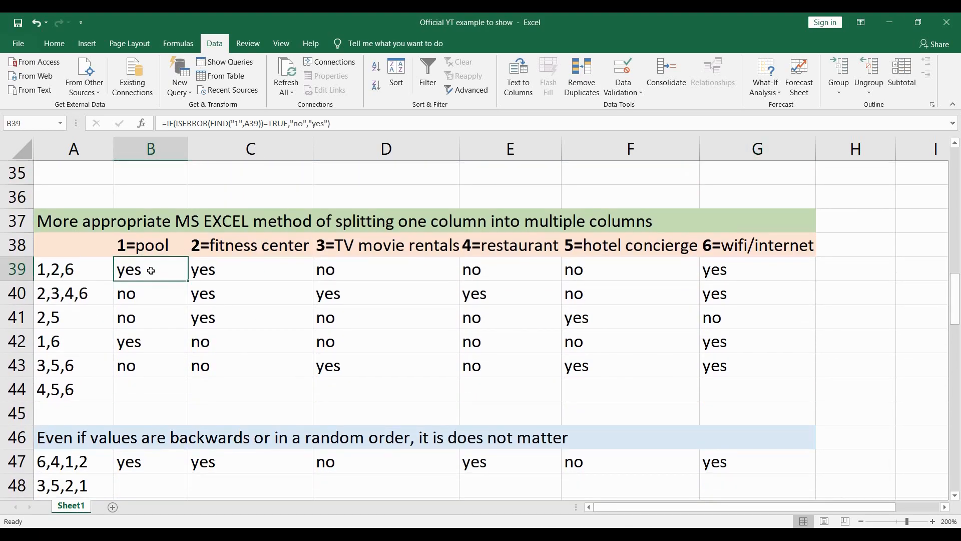
pyautogui.click(289, 268)
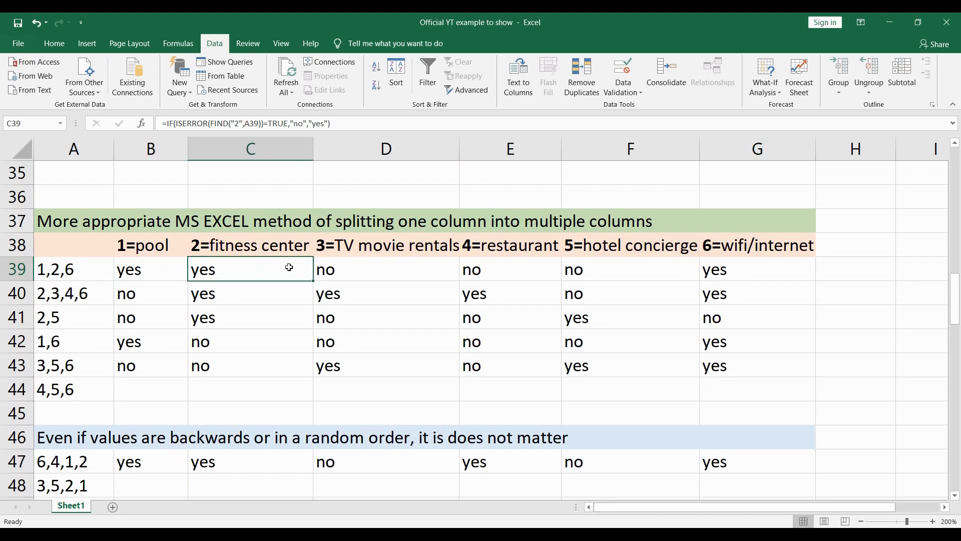
pyautogui.click(330, 270)
pyautogui.click(480, 266)
pyautogui.click(616, 283)
pyautogui.click(696, 268)
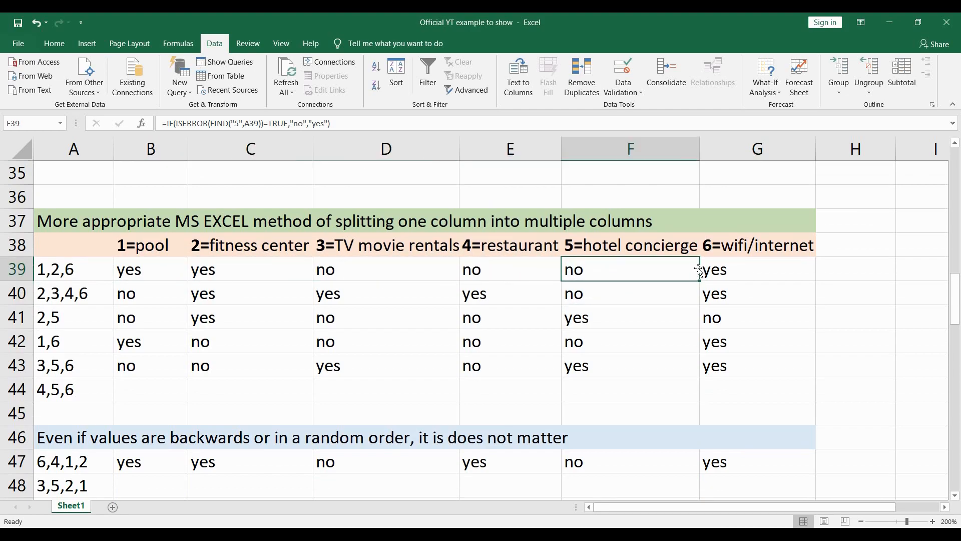
pyautogui.click(705, 268)
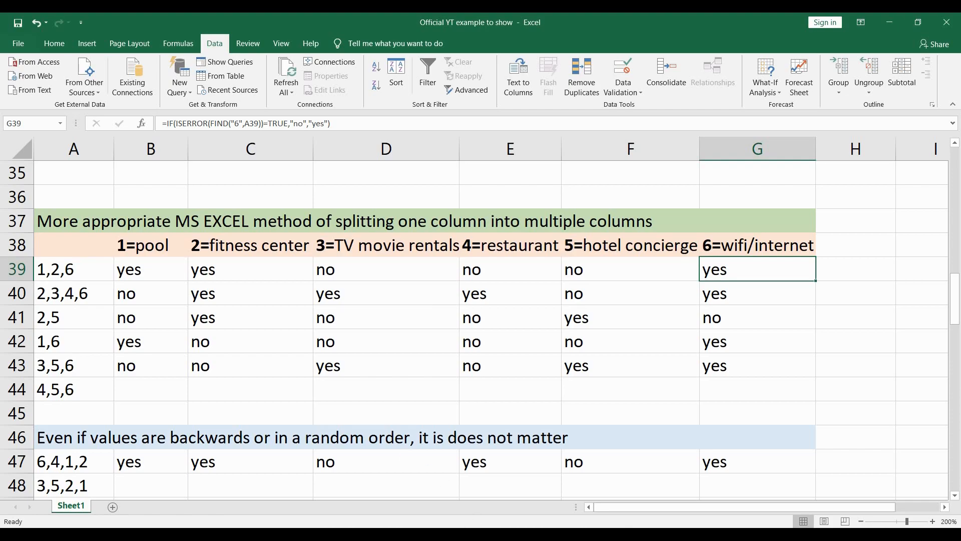
# Step: Switch to the PowerPoint slide and compare the 0,1 arguments of the A25 formula with the "no","yes" arguments of the A51 formula
pyautogui.click(448, 535)
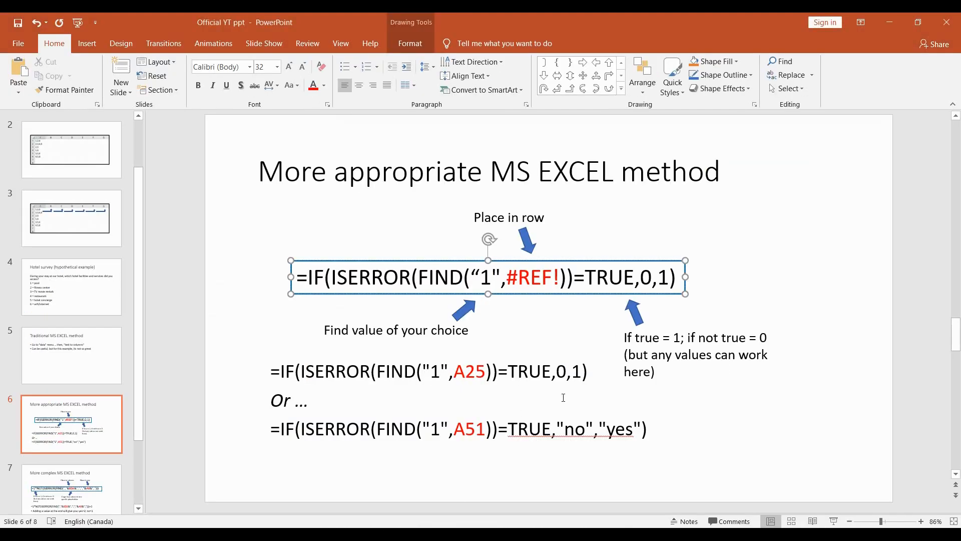
pyautogui.click(536, 418)
pyautogui.moveTo(545, 423); pyautogui.dragTo(652, 424)
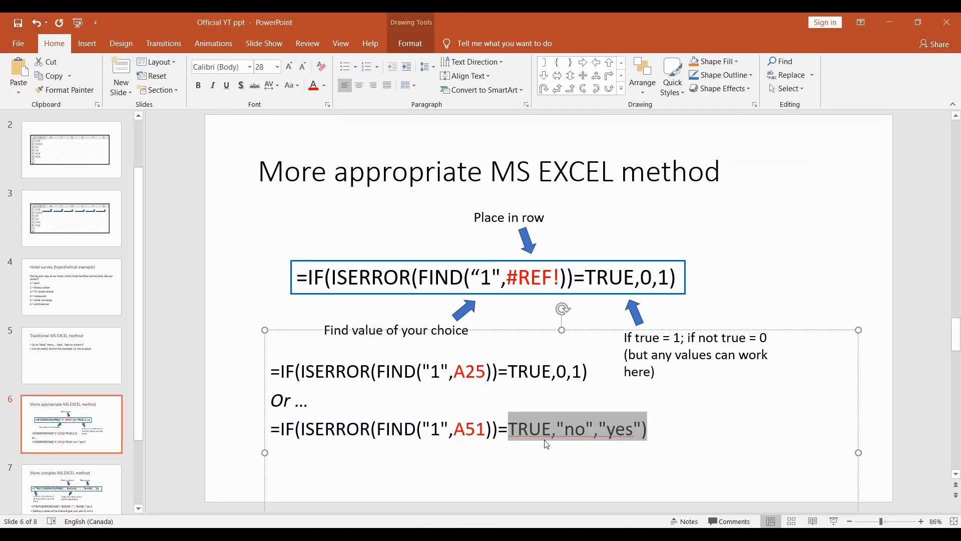
pyautogui.click(534, 432)
pyautogui.doubleClick(561, 371)
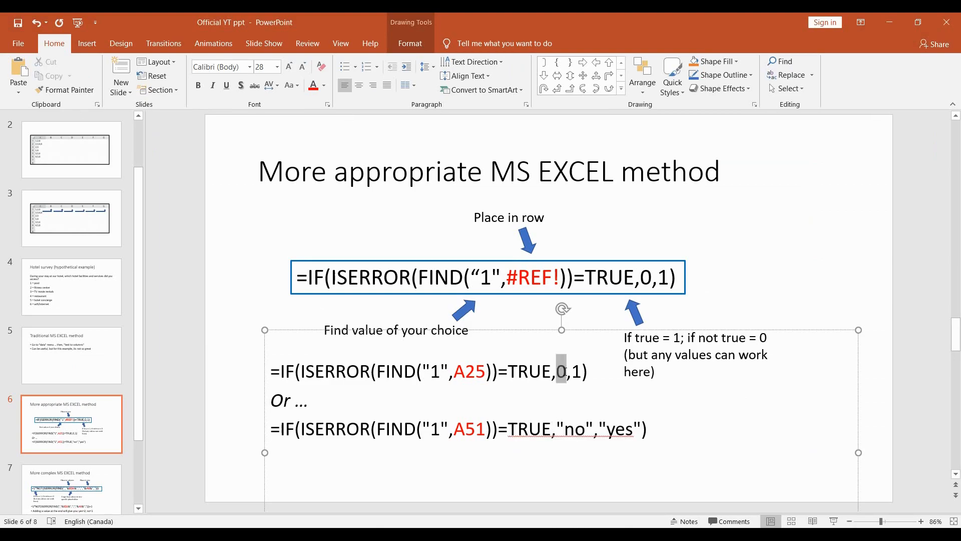
pyautogui.doubleClick(575, 368)
pyautogui.moveTo(561, 429); pyautogui.dragTo(647, 430)
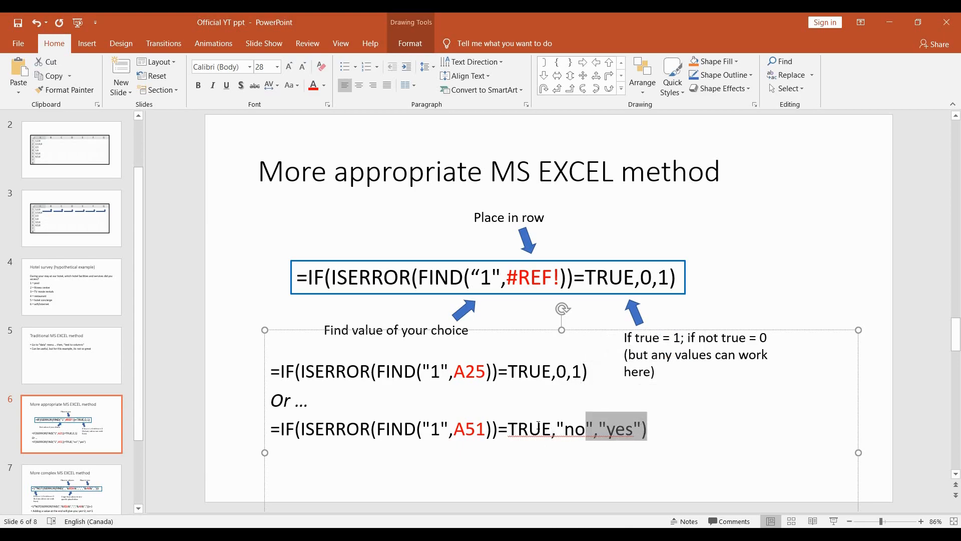
# Step: Review the "no","yes" arguments at the end of the A51 formula on the slide
pyautogui.moveTo(566, 429); pyautogui.dragTo(635, 431)
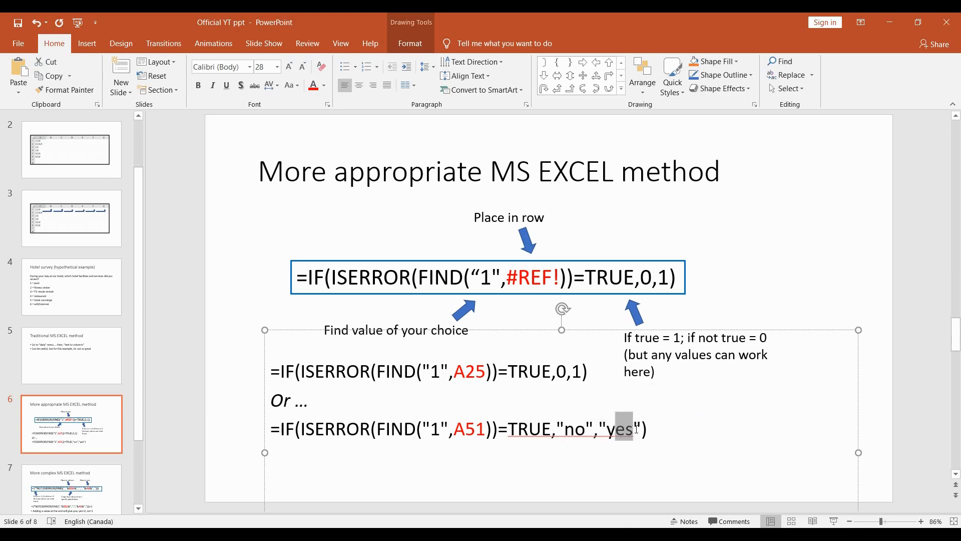
pyautogui.click(572, 431)
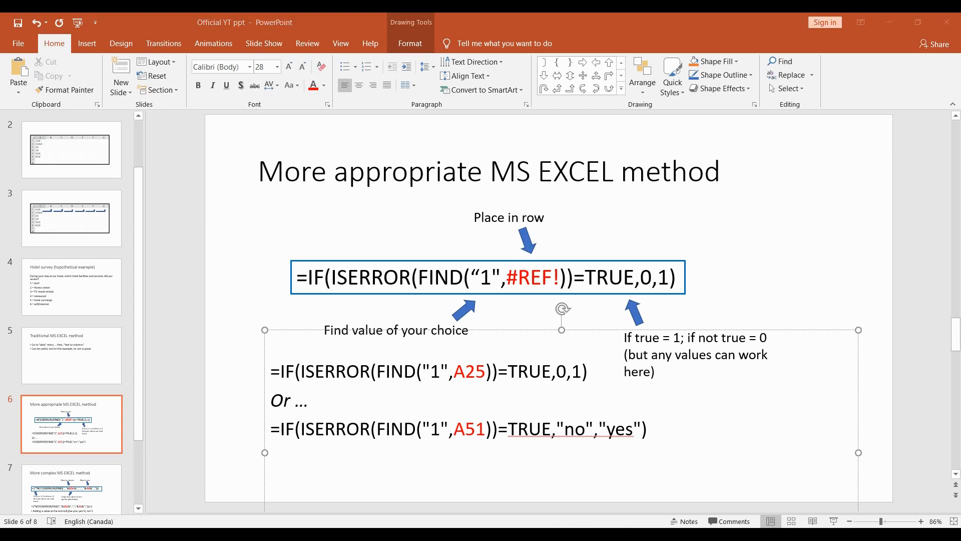
# Step: Switch to the Excel workbook and fill the pool formula from B43 and the fitness center formula from C43 down into row 44
pyautogui.hotkey('alt', 'Tab')
pyautogui.click(169, 365)
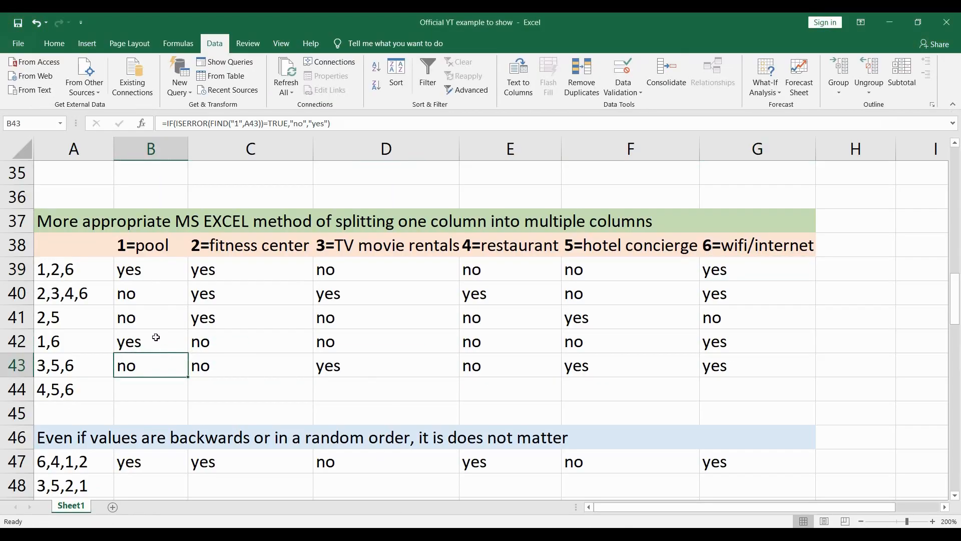
pyautogui.click(155, 388)
pyautogui.click(177, 374)
pyautogui.moveTo(187, 380); pyautogui.dragTo(189, 396)
pyautogui.click(273, 372)
pyautogui.moveTo(313, 378); pyautogui.dragTo(317, 403)
# Step: Fill the TV movie rentals formula from D43 and the restaurant formula from E43 down into row 44
pyautogui.click(430, 370)
pyautogui.moveTo(458, 376); pyautogui.dragTo(459, 400)
pyautogui.click(503, 367)
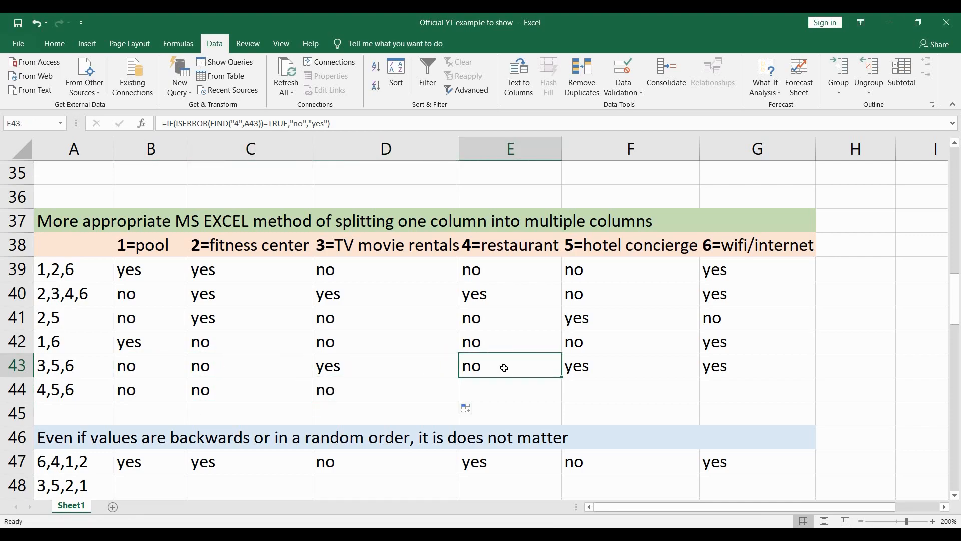
pyautogui.moveTo(560, 377); pyautogui.dragTo(564, 402)
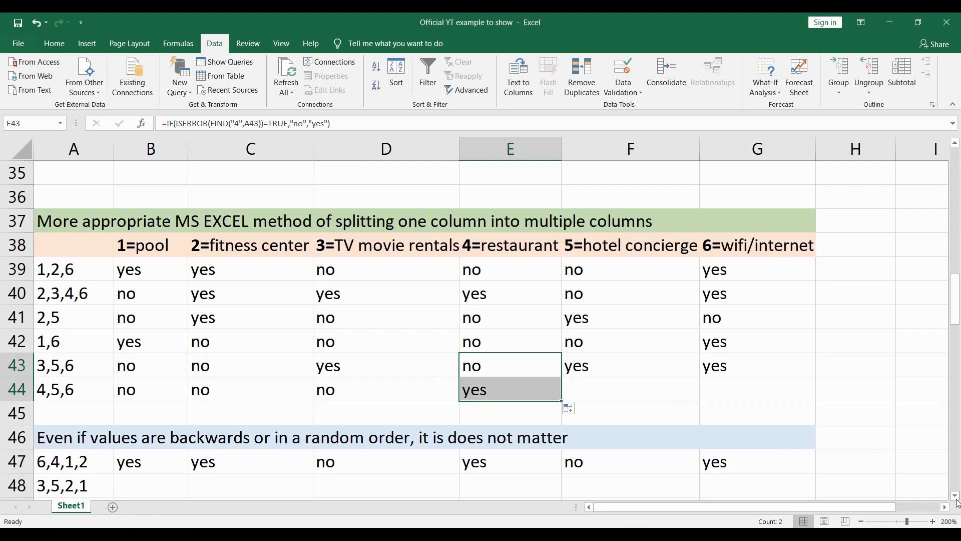
# Step: In the random-order example, fill the pool formula from B47 and the fitness center formula from C47 down into row 48
pyautogui.click(954, 496)
pyautogui.click(955, 495)
pyautogui.click(955, 496)
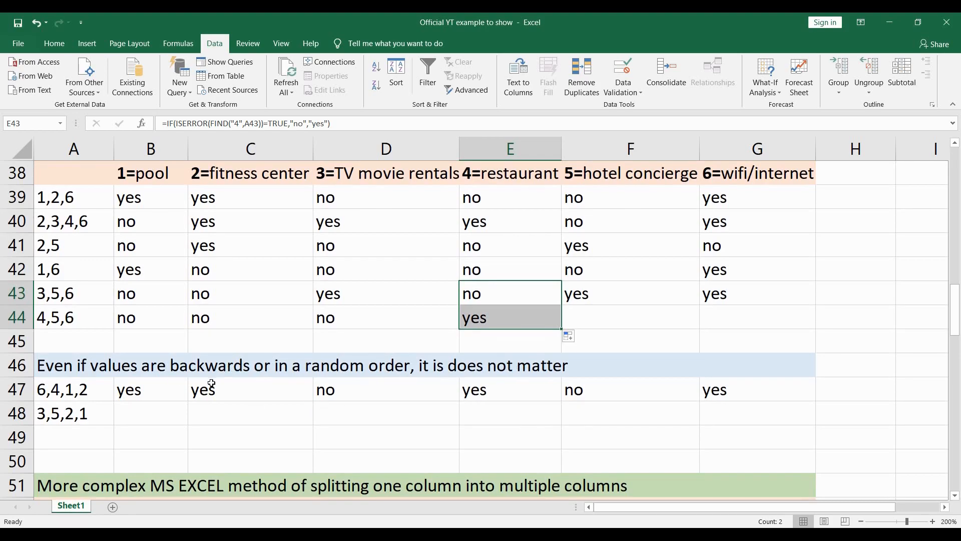
pyautogui.click(172, 389)
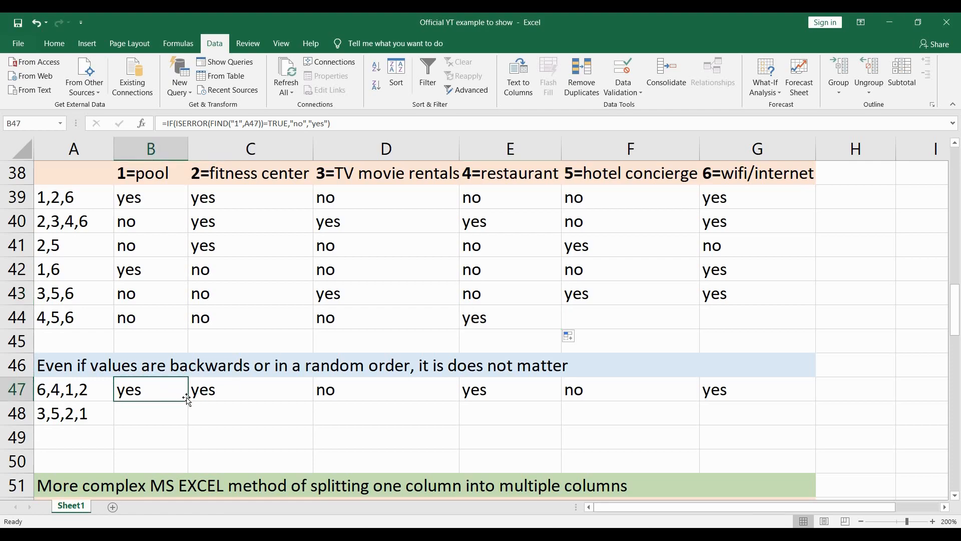
pyautogui.moveTo(187, 401); pyautogui.dragTo(186, 421)
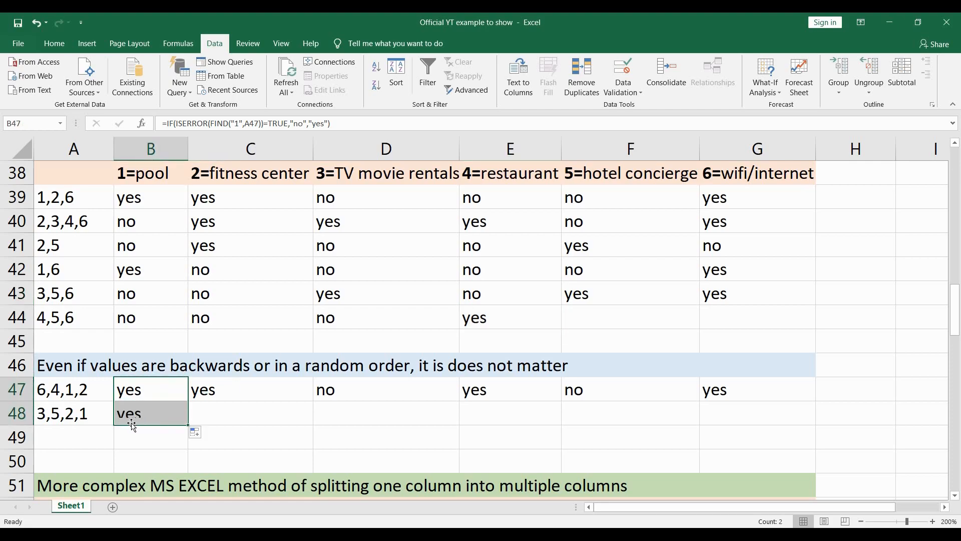
pyautogui.click(289, 394)
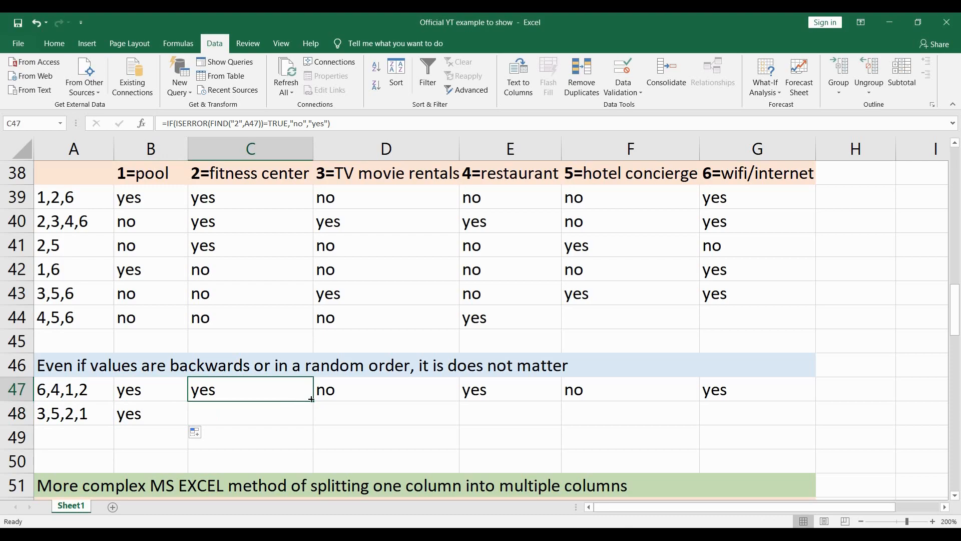
pyautogui.moveTo(312, 400); pyautogui.dragTo(313, 422)
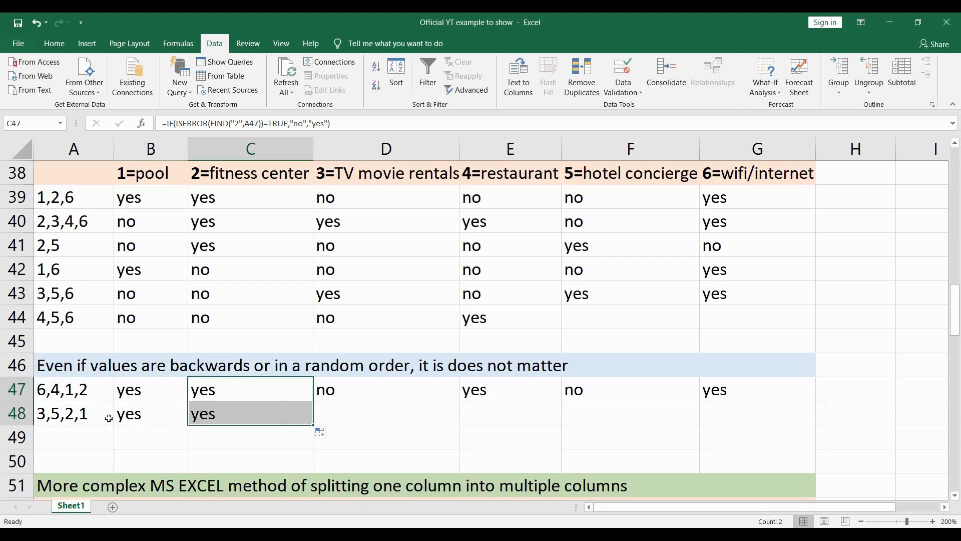
# Step: Compare the order of the response values in A48 with those in A39:A44 and check C48
pyautogui.click(61, 418)
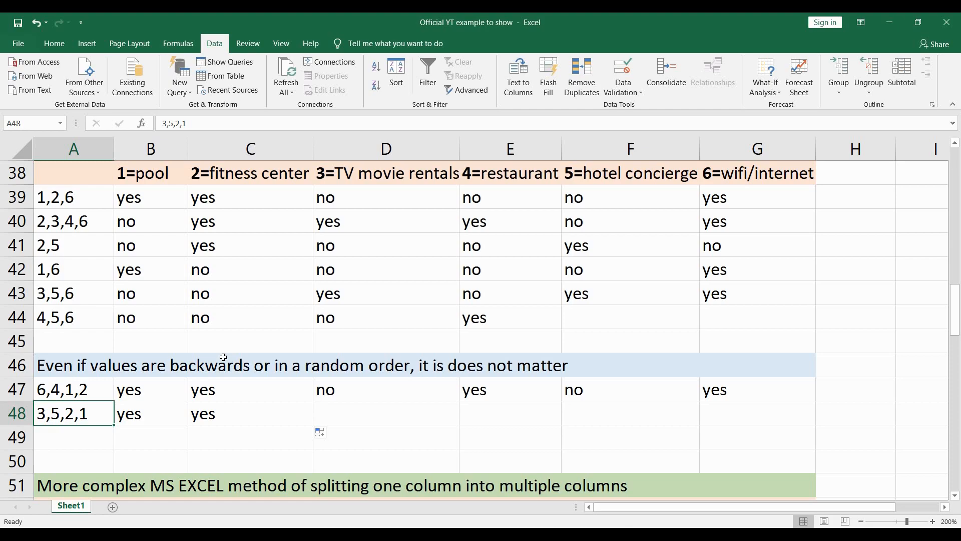
pyautogui.moveTo(68, 196); pyautogui.dragTo(73, 319)
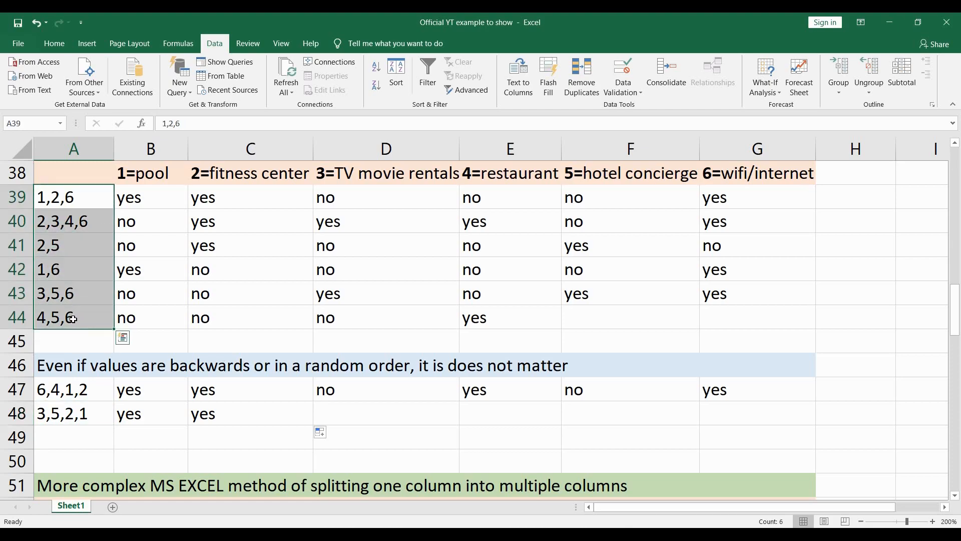
pyautogui.click(244, 405)
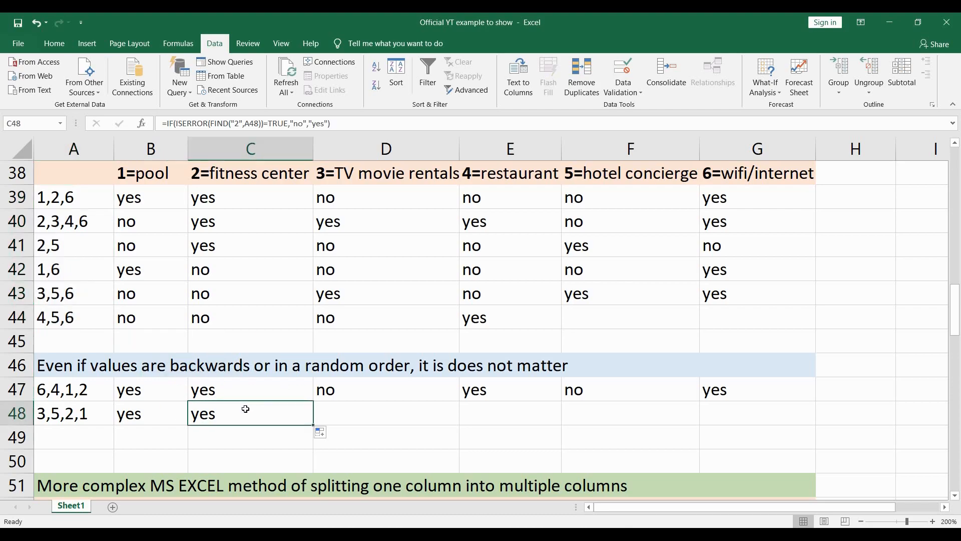
# Step: Fill the TV movie rentals, restaurant and hotel concierge formulas from D47, E47 and F47 down into row 48
pyautogui.click(414, 389)
pyautogui.moveTo(460, 397); pyautogui.dragTo(458, 417)
pyautogui.click(485, 392)
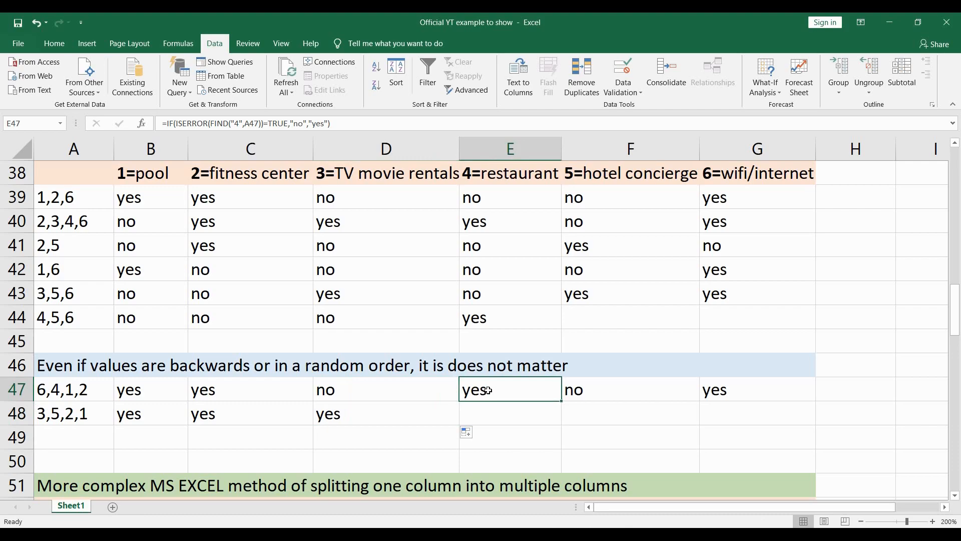
pyautogui.moveTo(562, 402); pyautogui.dragTo(563, 419)
pyautogui.click(635, 394)
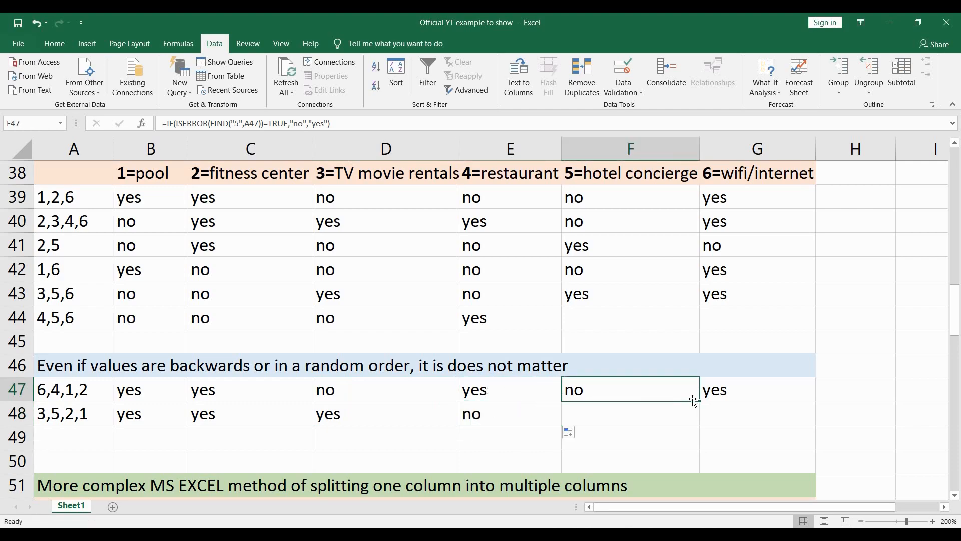
pyautogui.moveTo(700, 401); pyautogui.dragTo(699, 417)
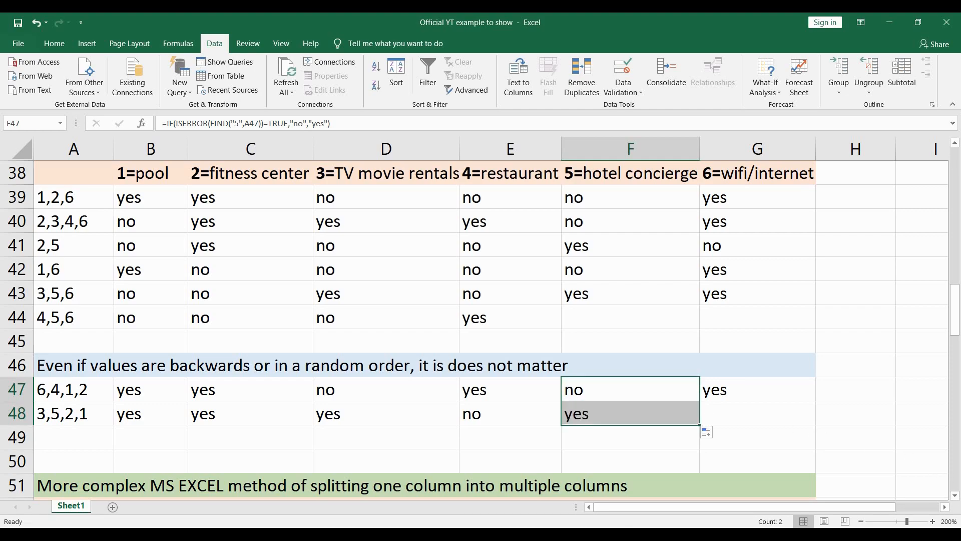
# Step: Switch to PowerPoint and show the "More complex MS EXCEL method" slide
pyautogui.click(449, 534)
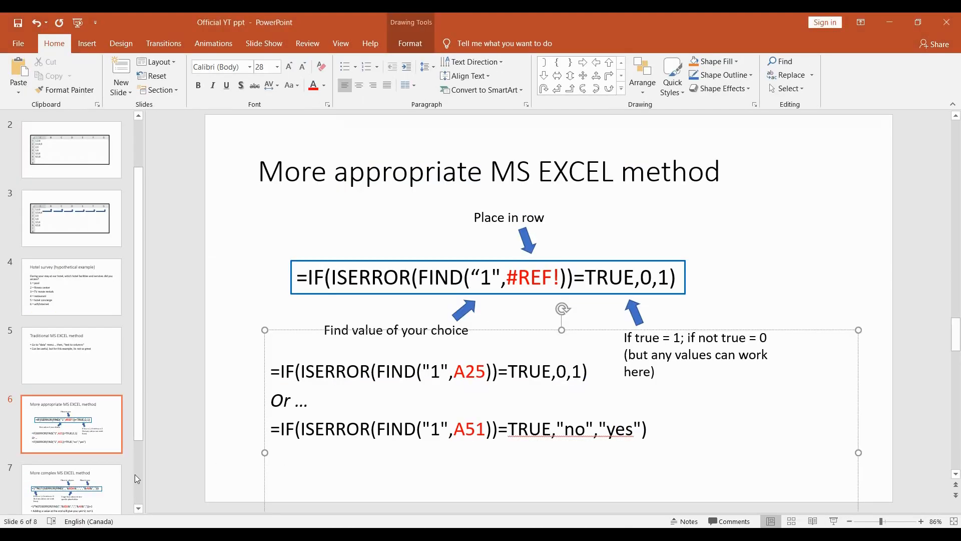
pyautogui.click(69, 492)
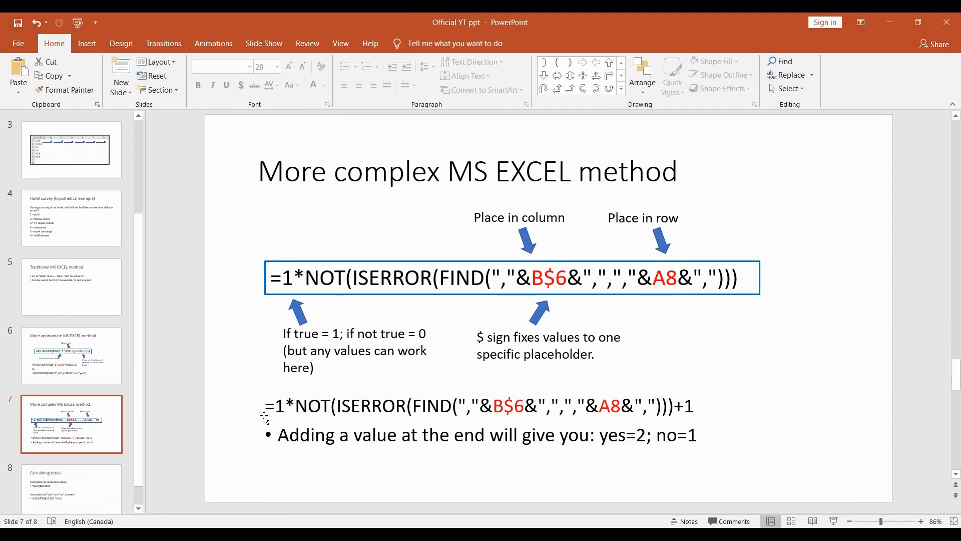
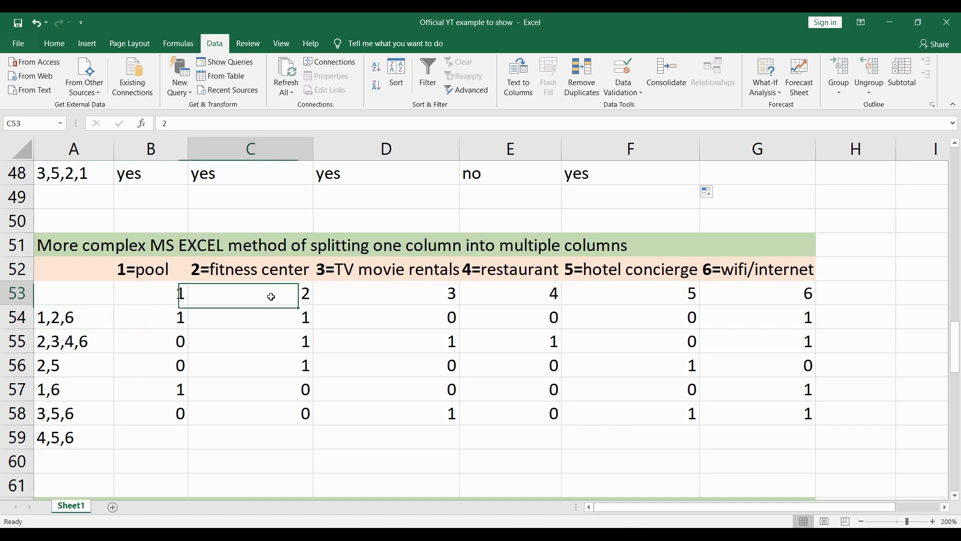
# Step: In the Excel workbook, examine how the C54 and D54 formulas reference the numbers in row 53 and the response in A54
pyautogui.click(89, 318)
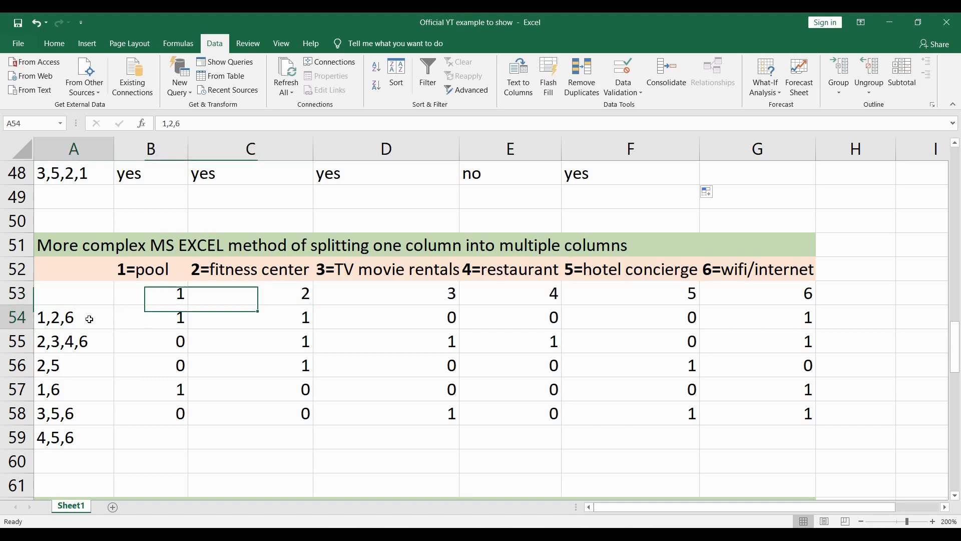
pyautogui.click(266, 317)
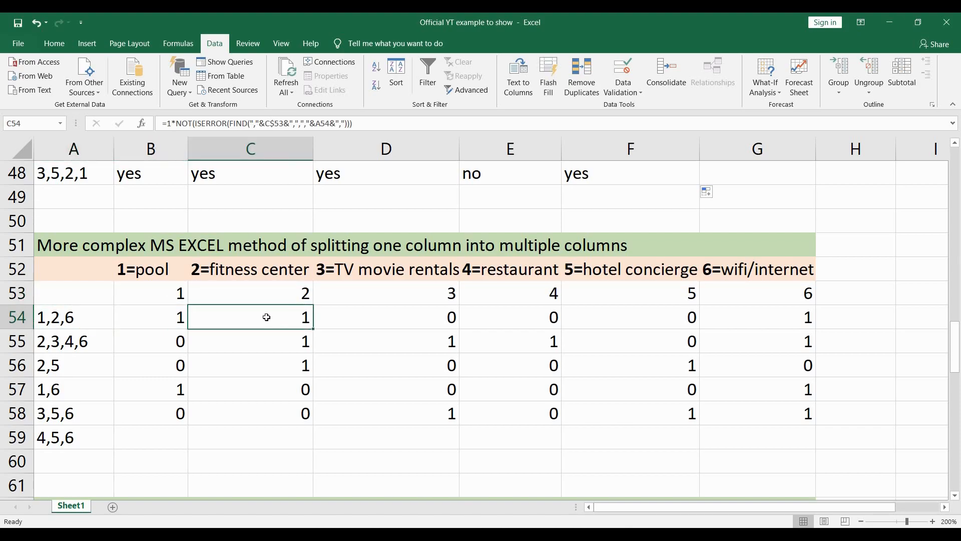
pyautogui.click(428, 290)
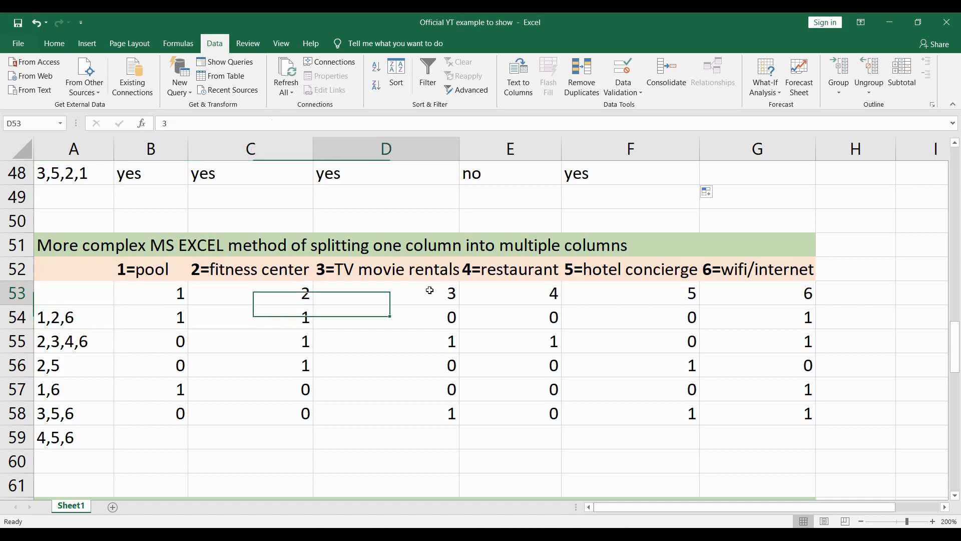
pyautogui.click(74, 316)
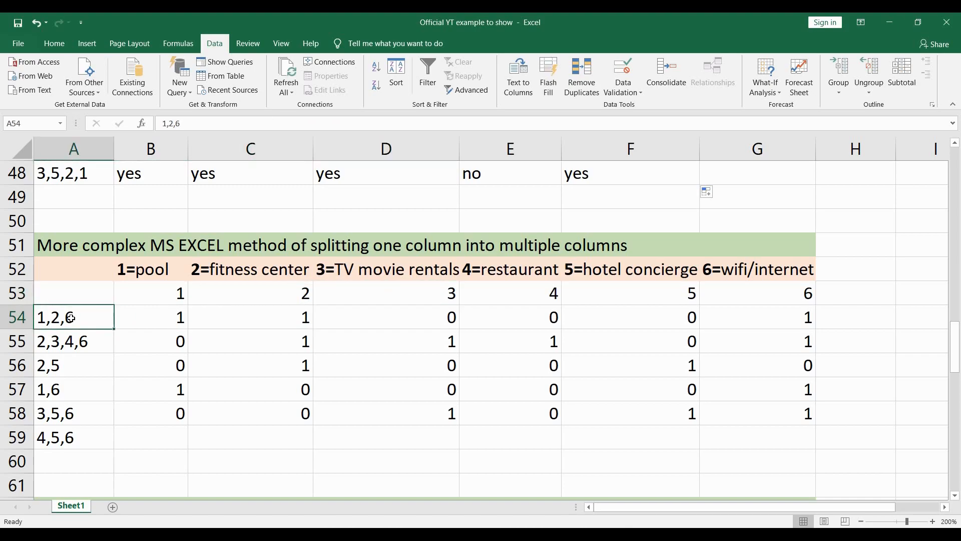
pyautogui.doubleClick(429, 321)
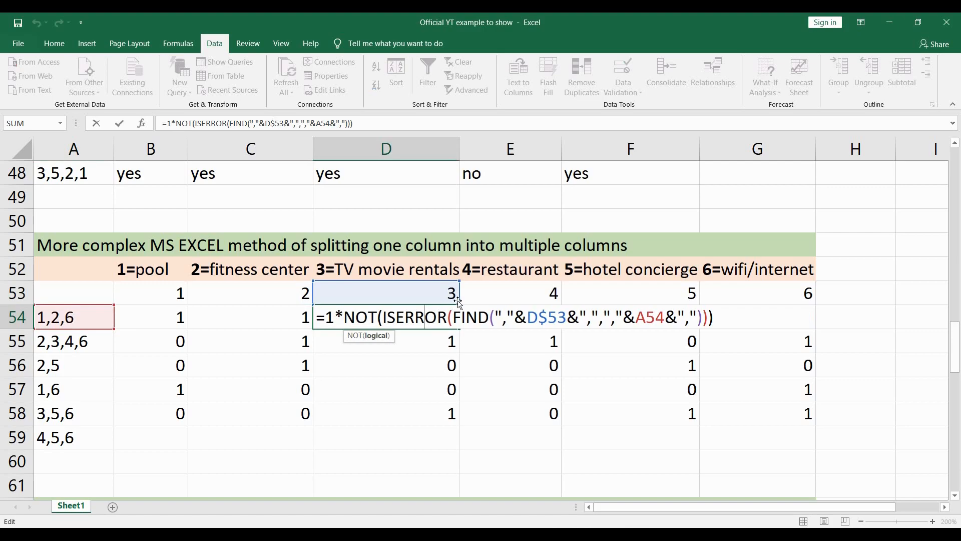
pyautogui.click(366, 125)
pyautogui.press('Return')
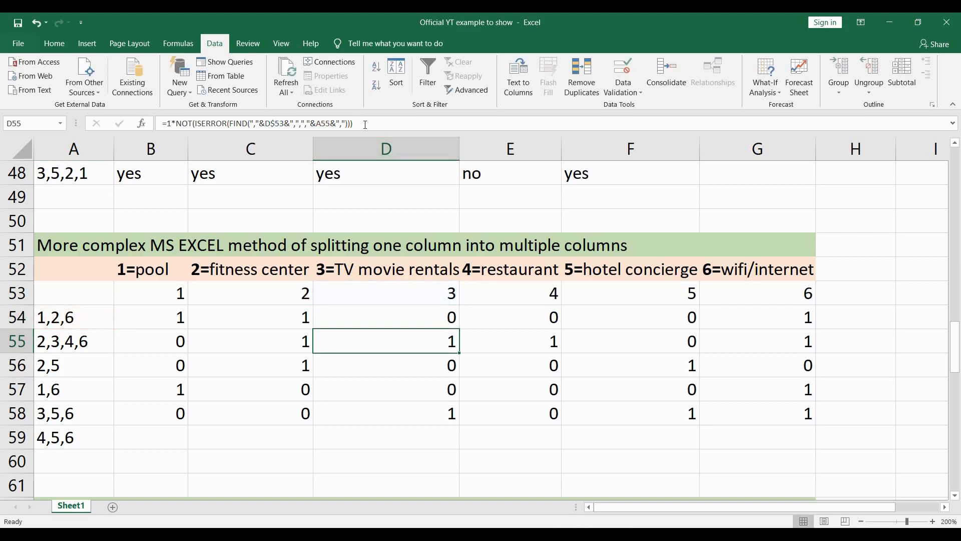
pyautogui.click(412, 309)
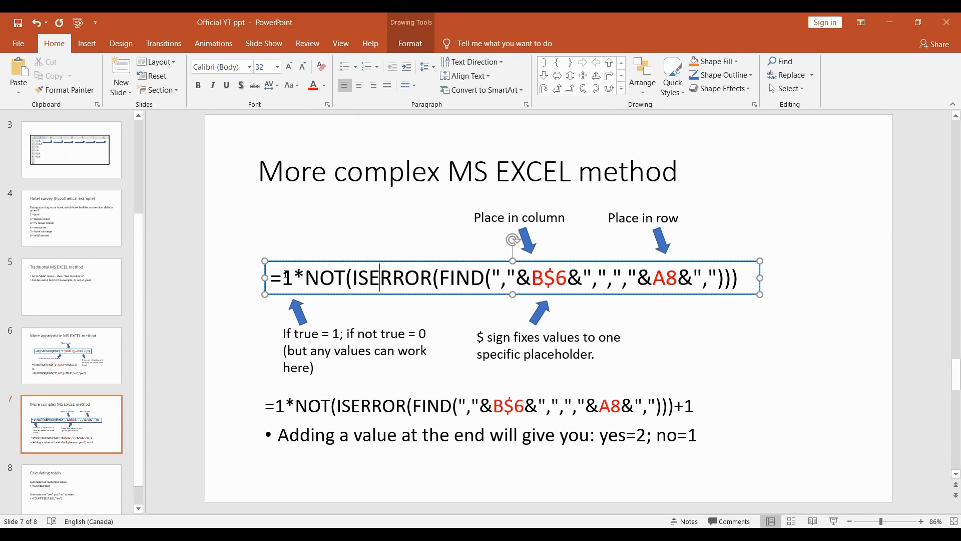
# Step: On the PowerPoint slide, examine the NOT(ISERROR(FIND formula, including its "," argument and the $ sign in B$6
pyautogui.moveTo(286, 274); pyautogui.dragTo(516, 283)
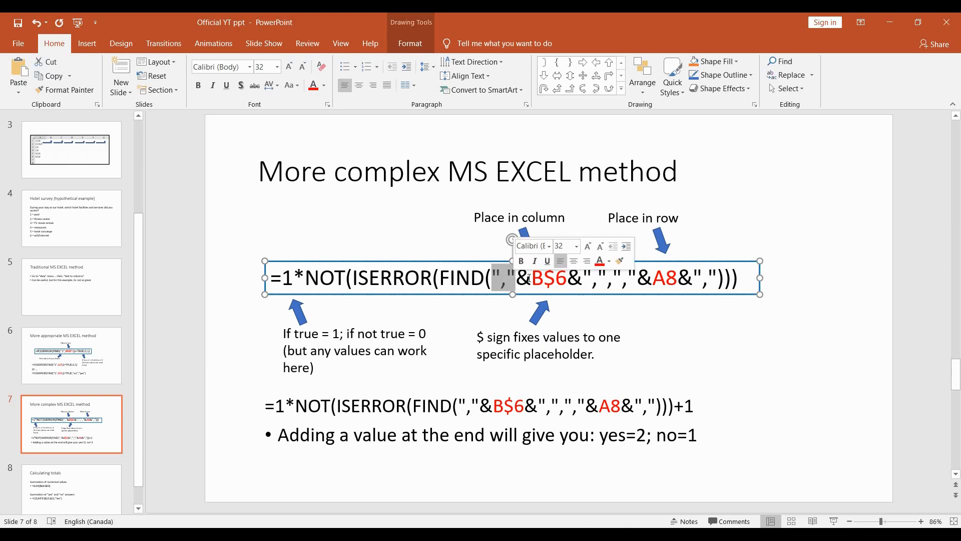
pyautogui.moveTo(531, 279); pyautogui.dragTo(566, 284)
pyautogui.click(555, 279)
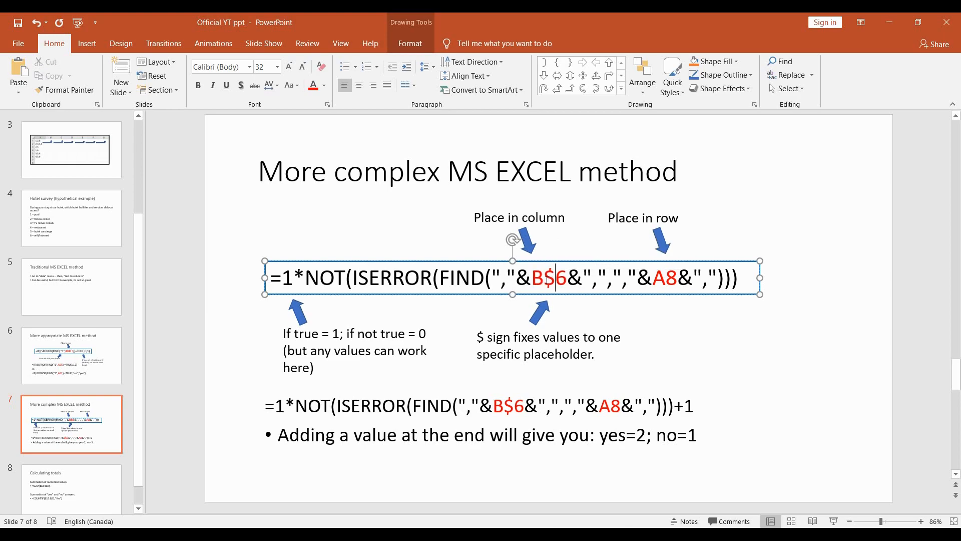
pyautogui.keyDown('shift'); pyautogui.click(545, 280); pyautogui.keyUp('shift')
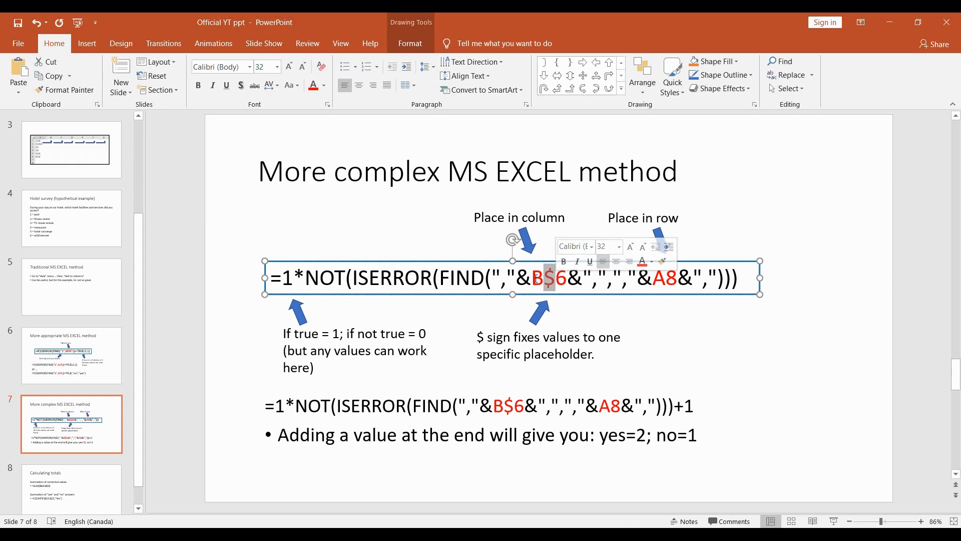
pyautogui.moveTo(534, 279); pyautogui.dragTo(555, 285)
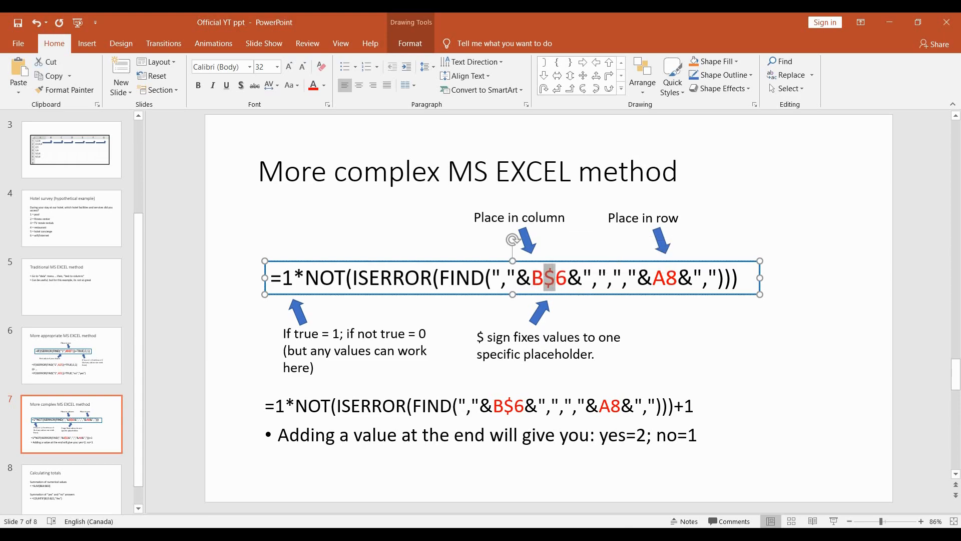
# Step: Switch to the Excel workbook and compare the pool formula in B54 with its fixed reference cell B53
pyautogui.click(418, 534)
pyautogui.click(176, 316)
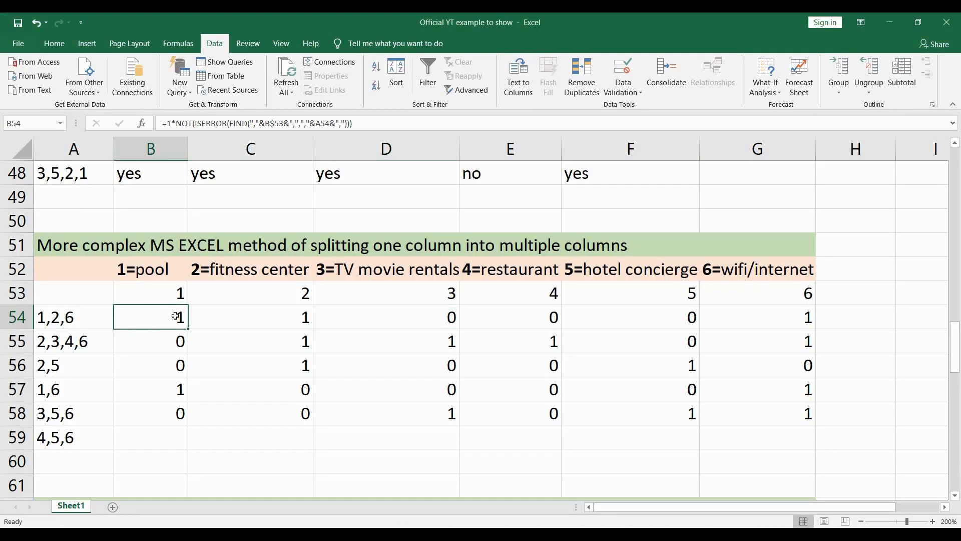
pyautogui.click(170, 293)
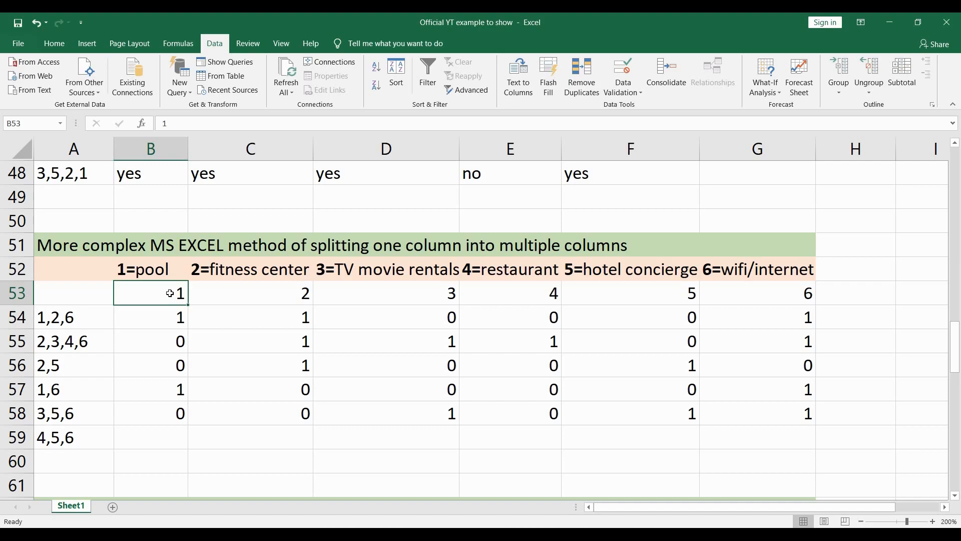
# Step: Fill the pool formula from B58 down into B59 and check the copied formula
pyautogui.click(172, 411)
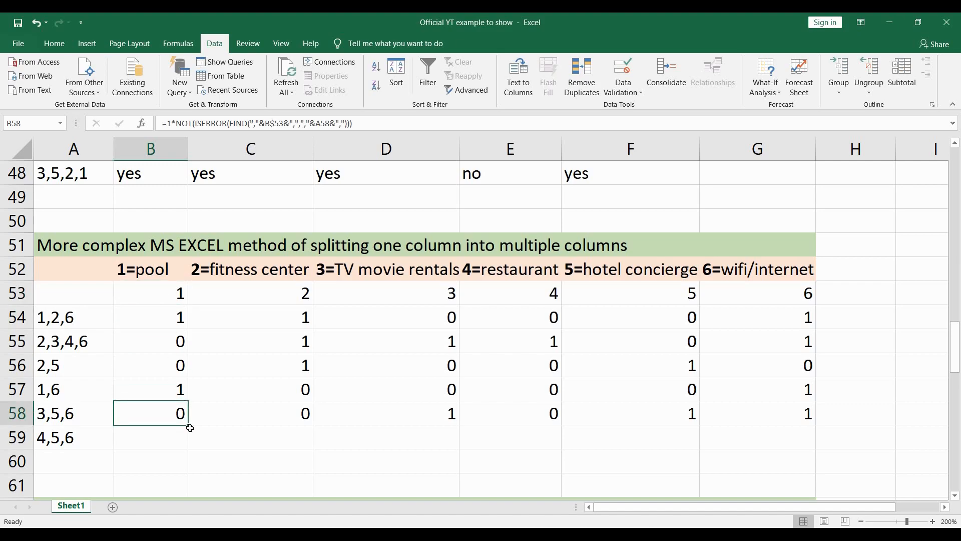
pyautogui.moveTo(188, 426); pyautogui.dragTo(188, 446)
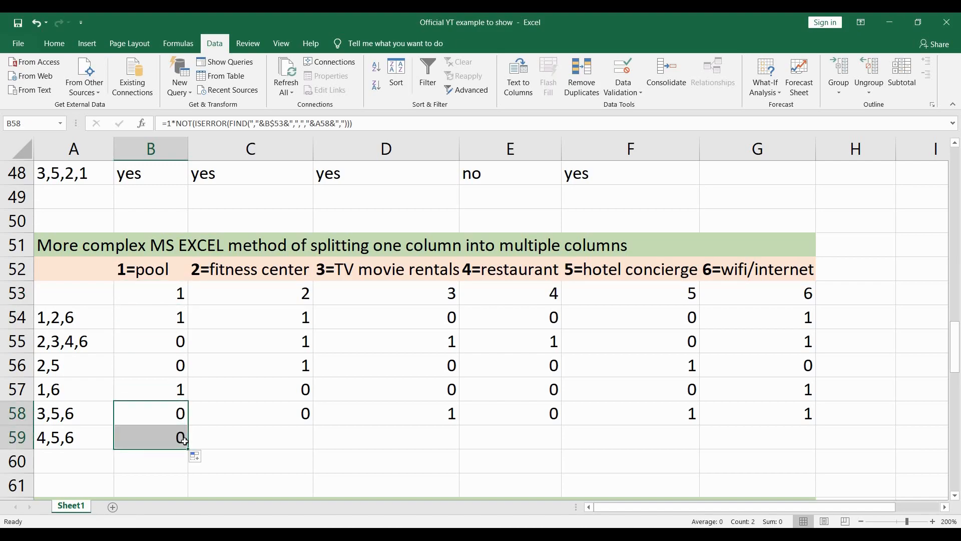
pyautogui.click(175, 440)
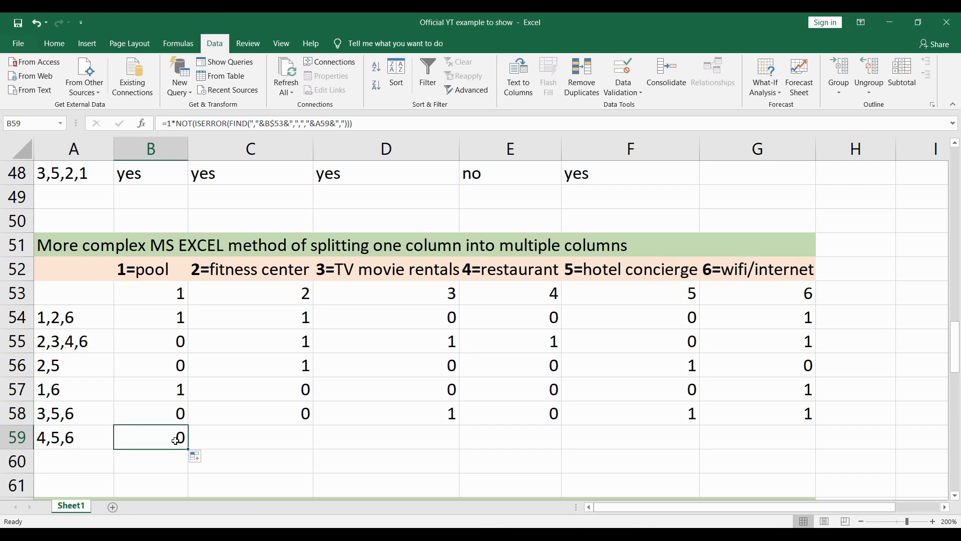
# Step: Compare the B59 pool formula with cells B53 and A59, and switch to PowerPoint to examine the B$6 reference
pyautogui.click(171, 292)
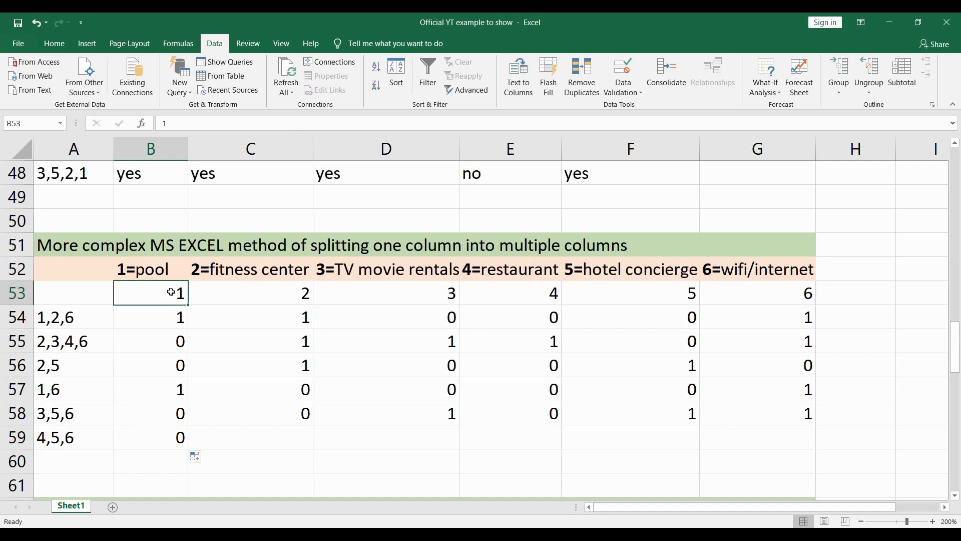
pyautogui.click(81, 440)
pyautogui.click(153, 442)
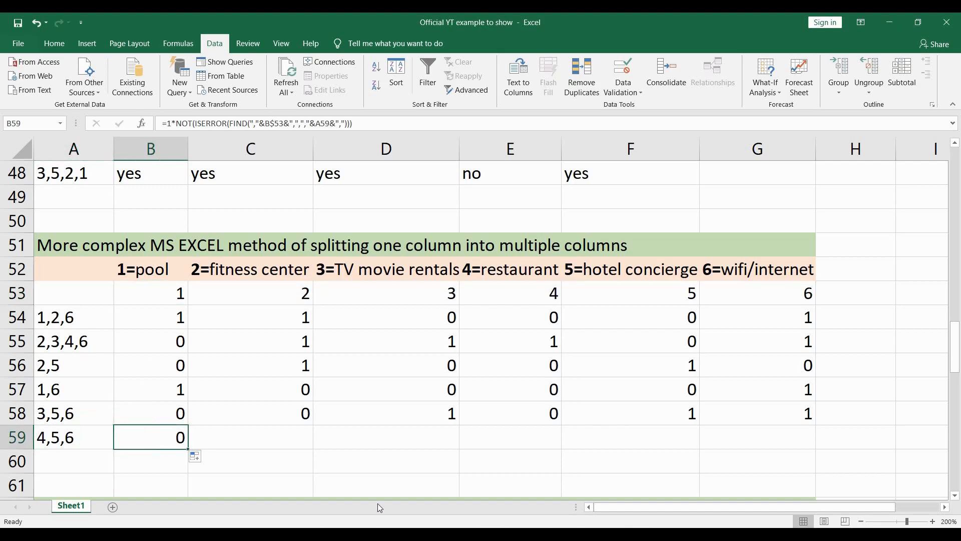
pyautogui.click(396, 533)
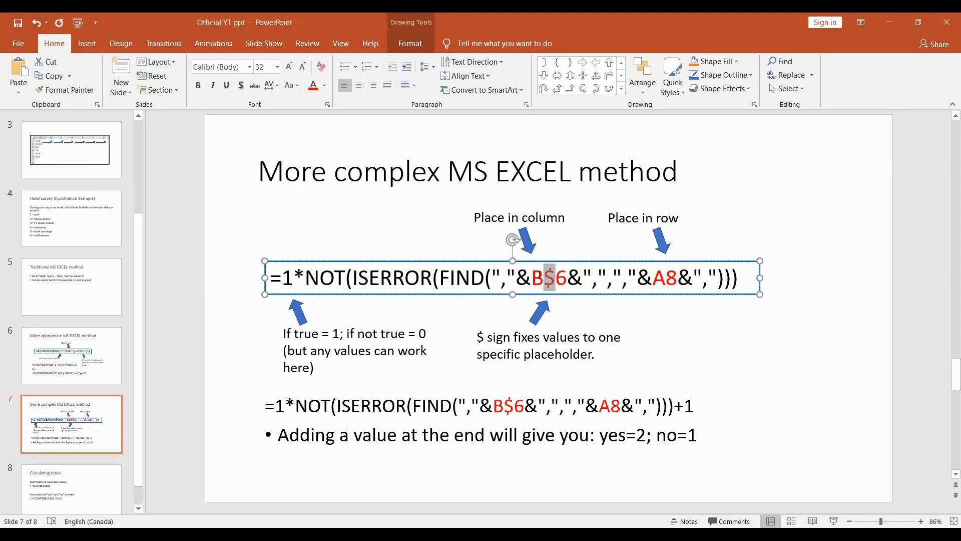
pyautogui.moveTo(532, 278); pyautogui.dragTo(572, 281)
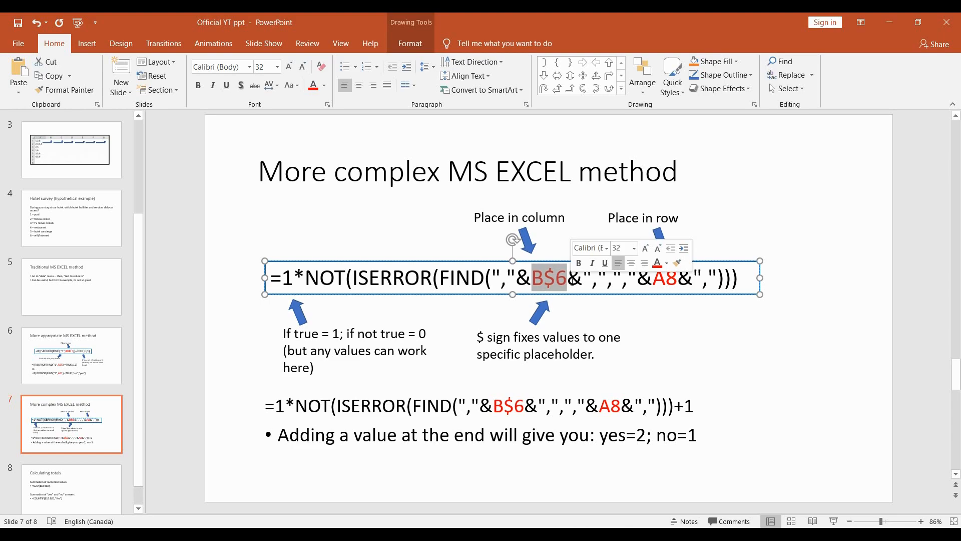
# Step: Switch to the Excel workbook and fill the fitness center and TV movie rentals formulas from row 58 down into C59 and D59
pyautogui.click(416, 534)
pyautogui.click(304, 414)
pyautogui.moveTo(313, 425); pyautogui.dragTo(316, 449)
pyautogui.click(420, 417)
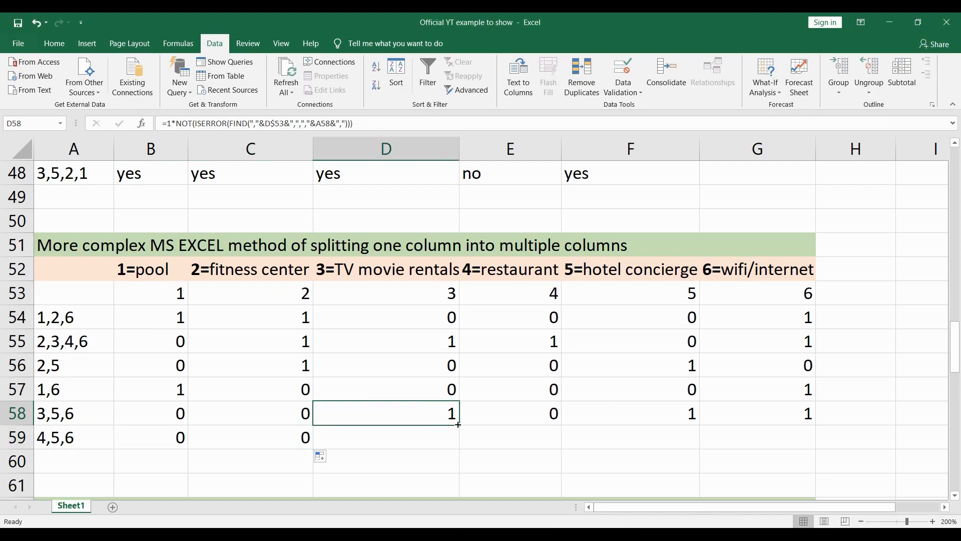
pyautogui.moveTo(459, 425); pyautogui.dragTo(455, 440)
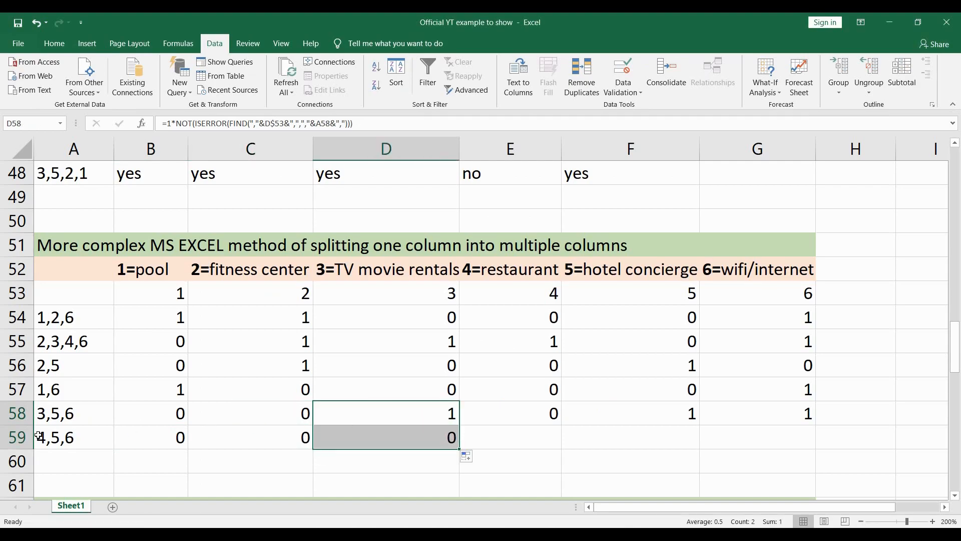
# Step: Compare the responses in A58 and A59 with the facility numbers in row 53, from pool to hotel concierge
pyautogui.click(47, 421)
pyautogui.click(50, 433)
pyautogui.click(50, 405)
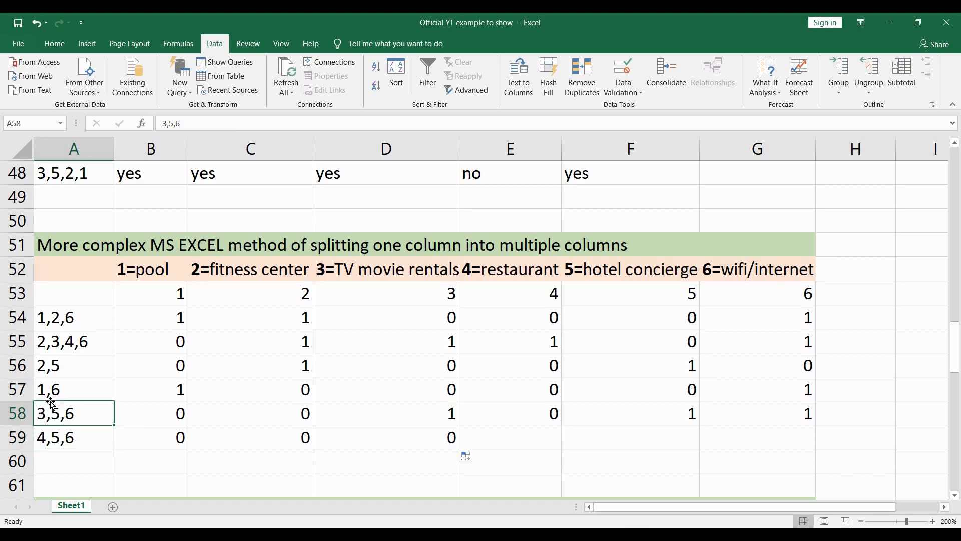
pyautogui.click(161, 288)
pyautogui.click(259, 289)
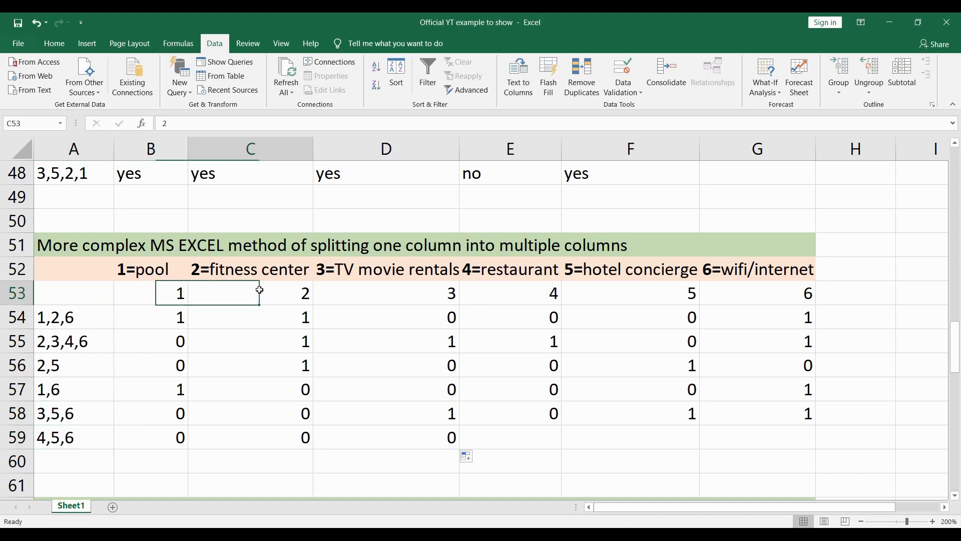
pyautogui.click(397, 284)
pyautogui.click(509, 294)
pyautogui.click(632, 294)
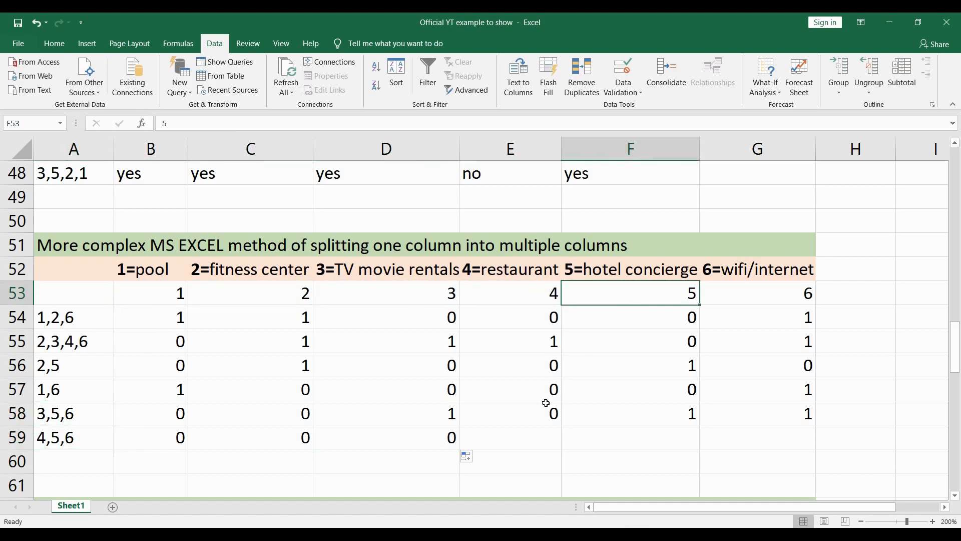
# Step: Fill the restaurant and hotel concierge formulas from row 58 down into E59 and F59
pyautogui.click(540, 419)
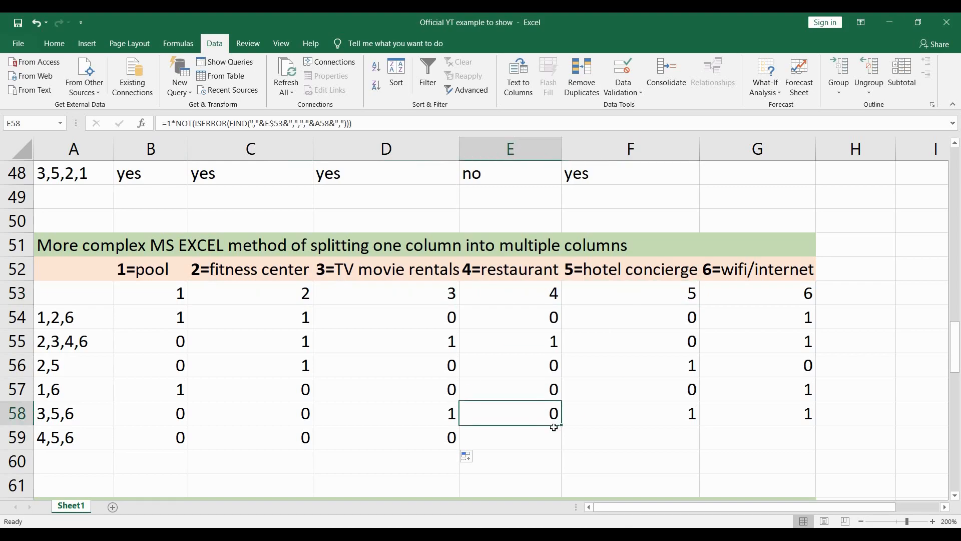
pyautogui.moveTo(563, 425); pyautogui.dragTo(561, 445)
pyautogui.click(668, 421)
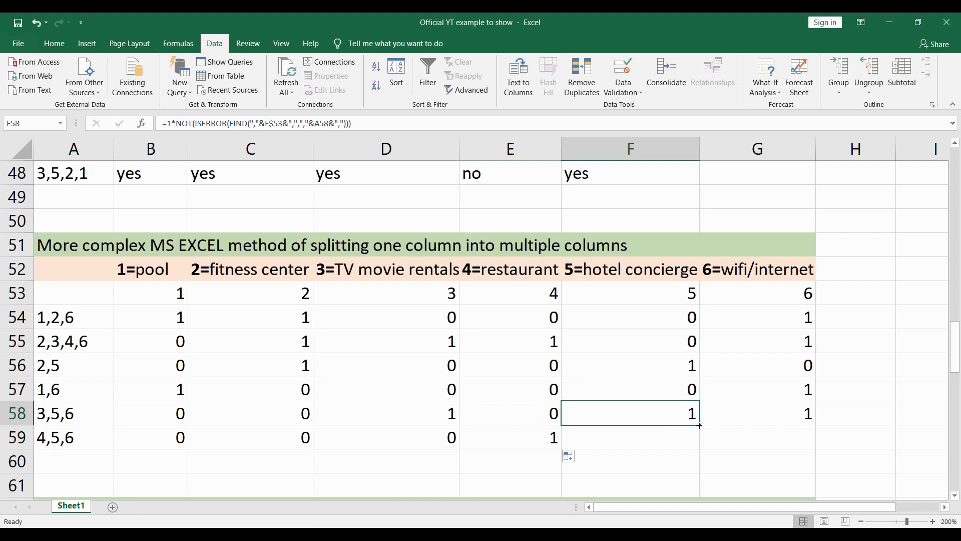
pyautogui.moveTo(700, 425); pyautogui.dragTo(700, 445)
# Step: Review the fixed facility numbers in row 53 from hotel concierge back to pool
pyautogui.click(661, 292)
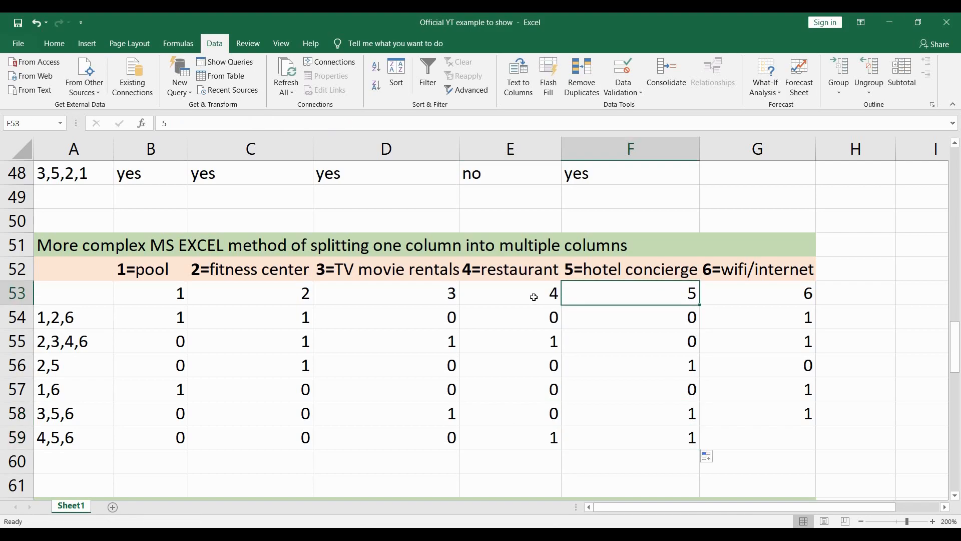
pyautogui.click(534, 297)
pyautogui.click(423, 290)
pyautogui.click(293, 296)
pyautogui.click(179, 291)
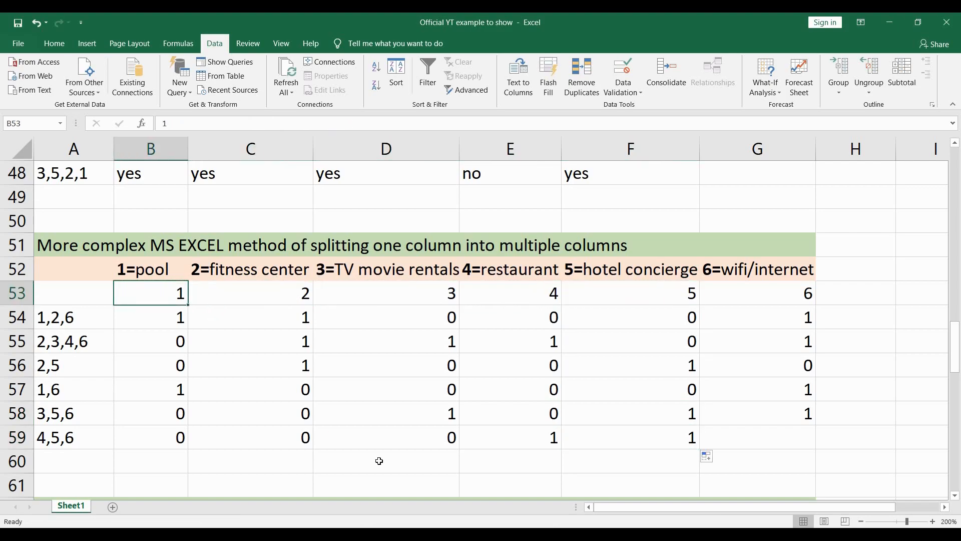
# Step: Switch to the PowerPoint slide and examine the B$6 and A8 references in the boxed formula
pyautogui.hotkey('alt', 'Tab')
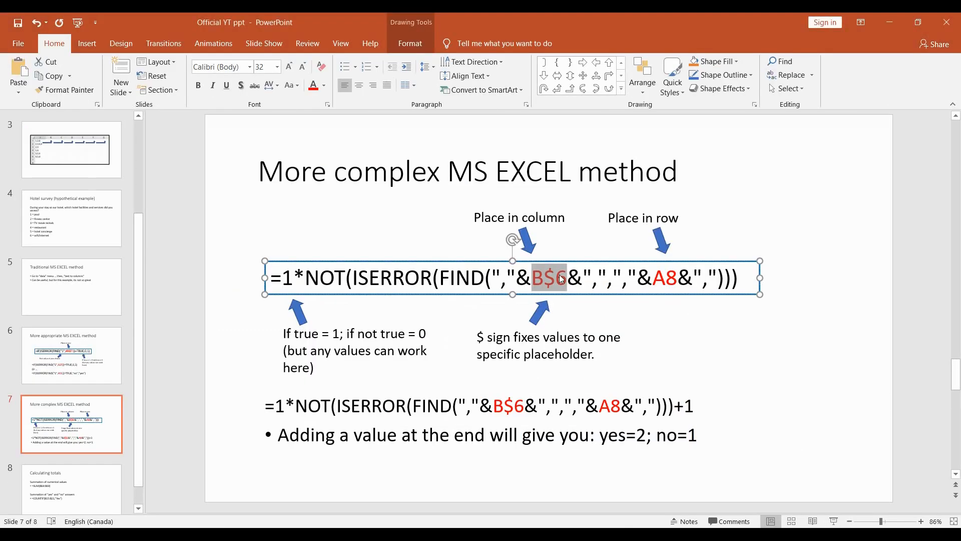
pyautogui.moveTo(544, 278); pyautogui.dragTo(565, 278)
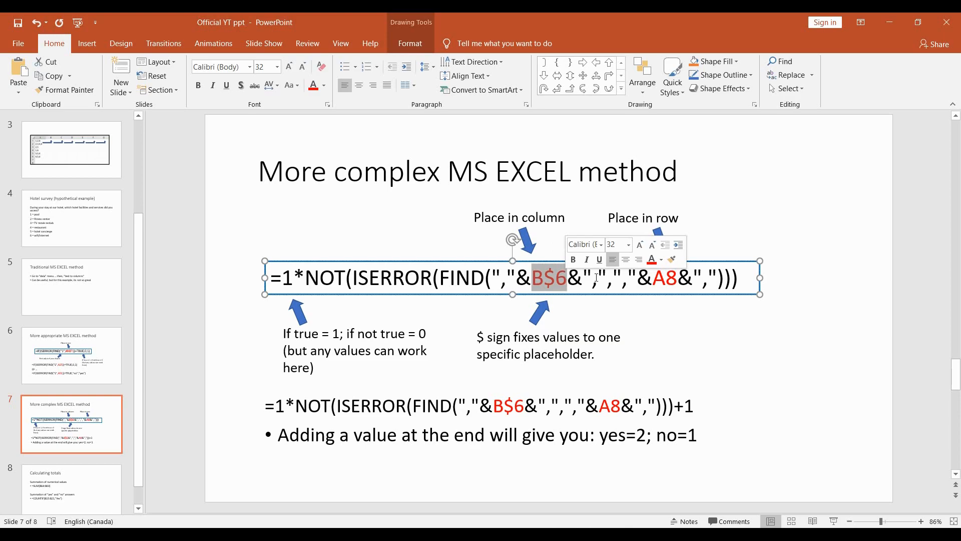
pyautogui.click(664, 279)
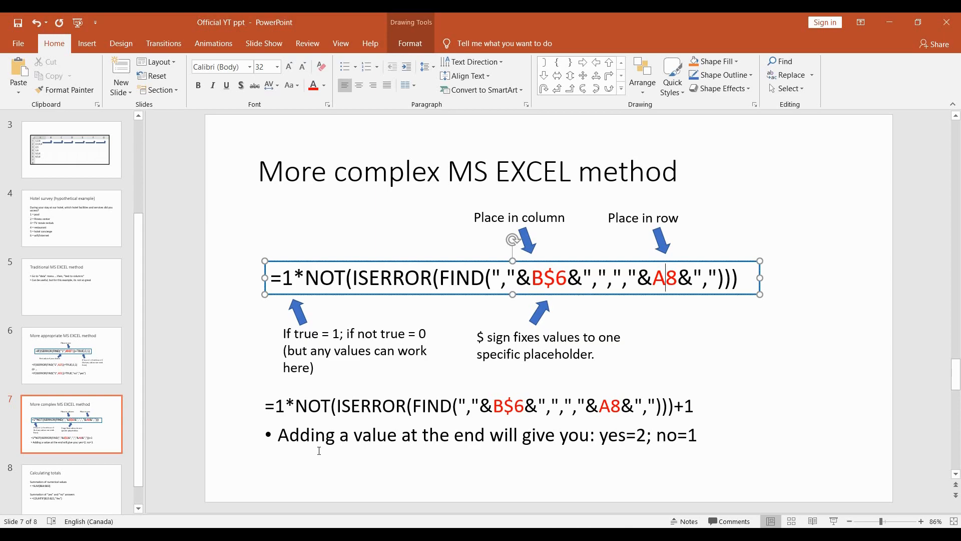
# Step: Switch to the Excel workbook and inspect the full fitness center formula in C54, leaving it unedited
pyautogui.hotkey('alt', 'Tab')
pyautogui.click(310, 326)
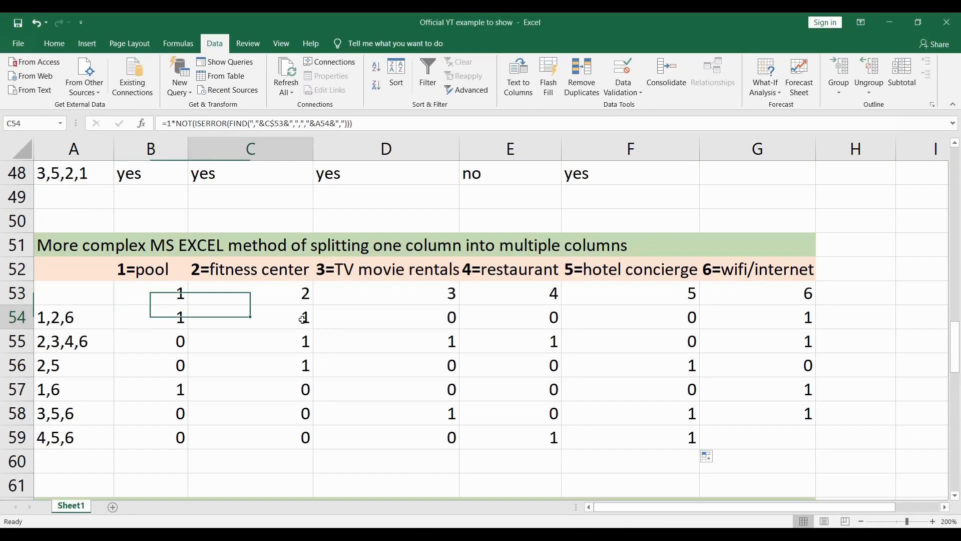
pyautogui.moveTo(162, 124); pyautogui.dragTo(362, 124)
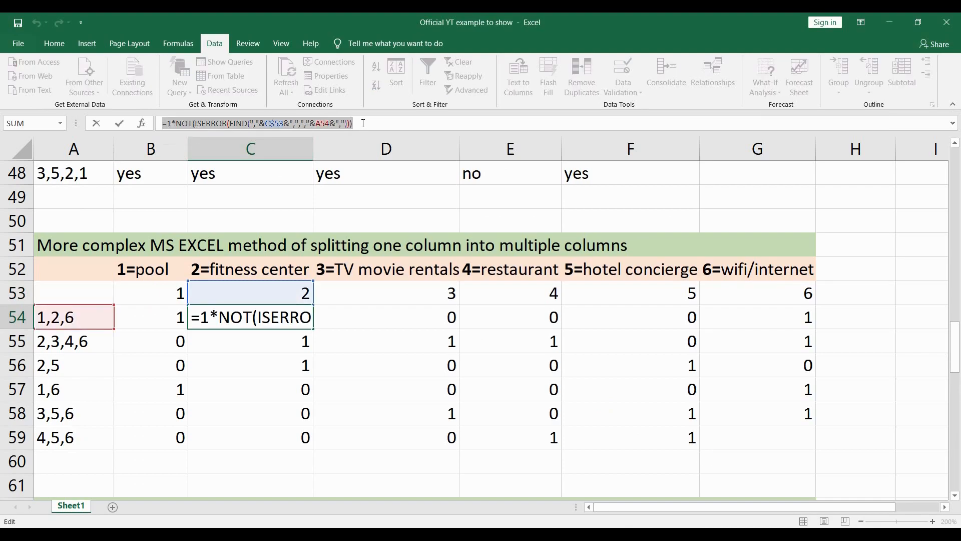
pyautogui.click(359, 123)
pyautogui.press('Escape')
pyautogui.press('Return')
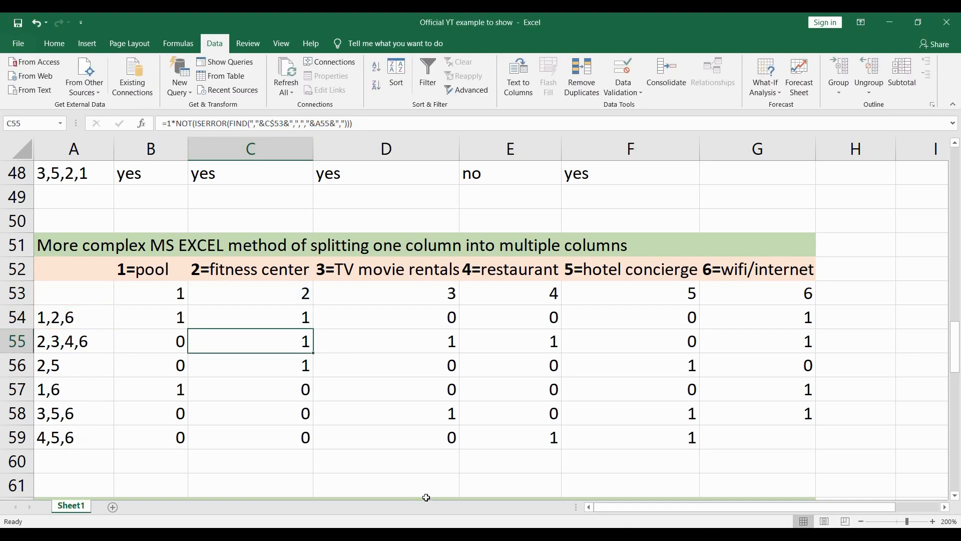
# Step: Compare the PowerPoint formula ending in +1 and its yes=2; no=1 coding with the Excel pool results in B54 and B55
pyautogui.click(431, 532)
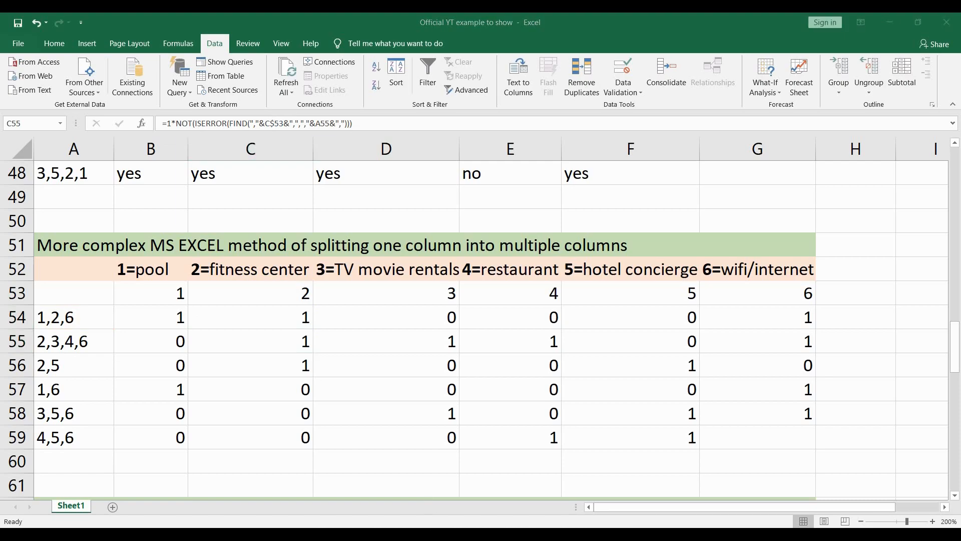
pyautogui.moveTo(663, 409); pyautogui.dragTo(621, 408)
pyautogui.click(692, 408)
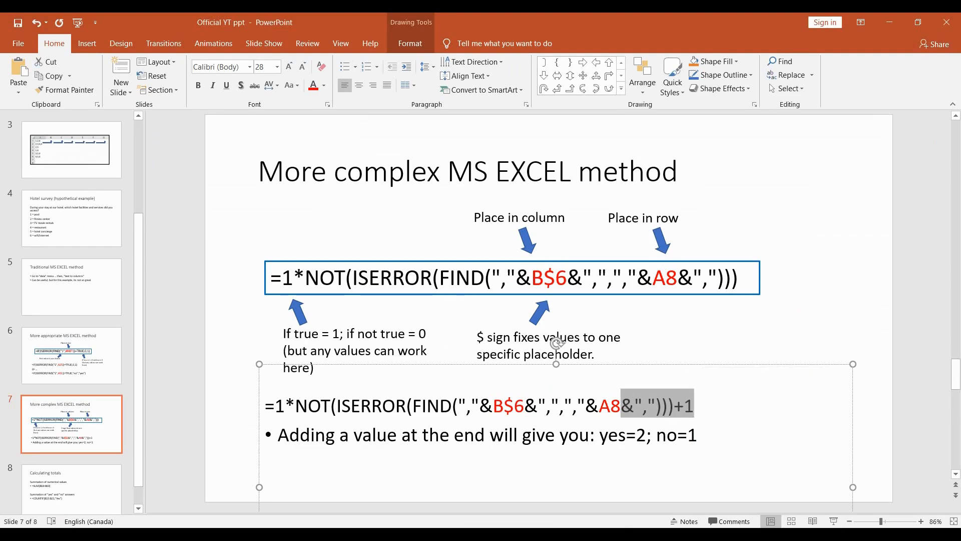
pyautogui.hotkey('alt', 'Tab')
pyautogui.click(188, 323)
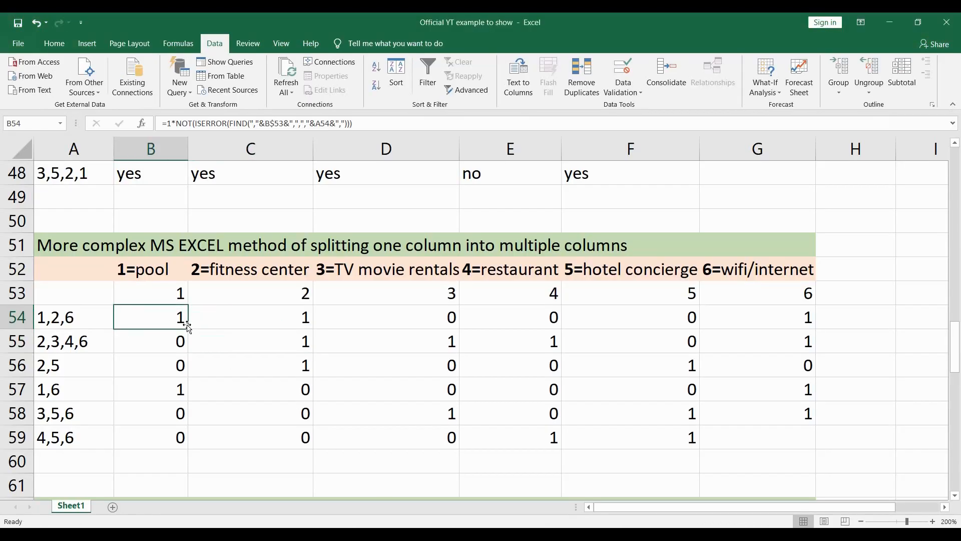
pyautogui.click(179, 347)
pyautogui.hotkey('alt', 'Tab')
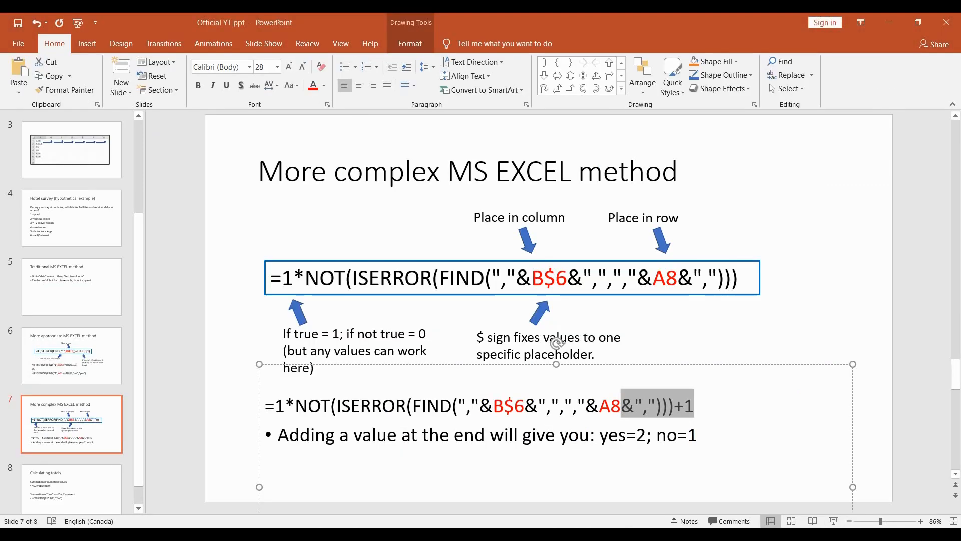
pyautogui.moveTo(603, 434); pyautogui.dragTo(697, 434)
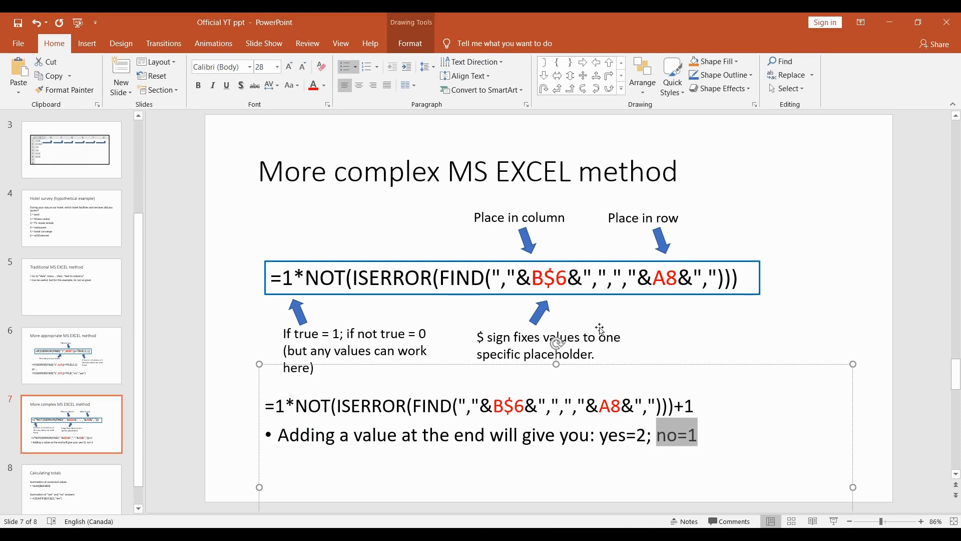
# Step: Switch to the Excel workbook and examine the facility values in the SUMATION table starting at row 62
pyautogui.click(621, 346)
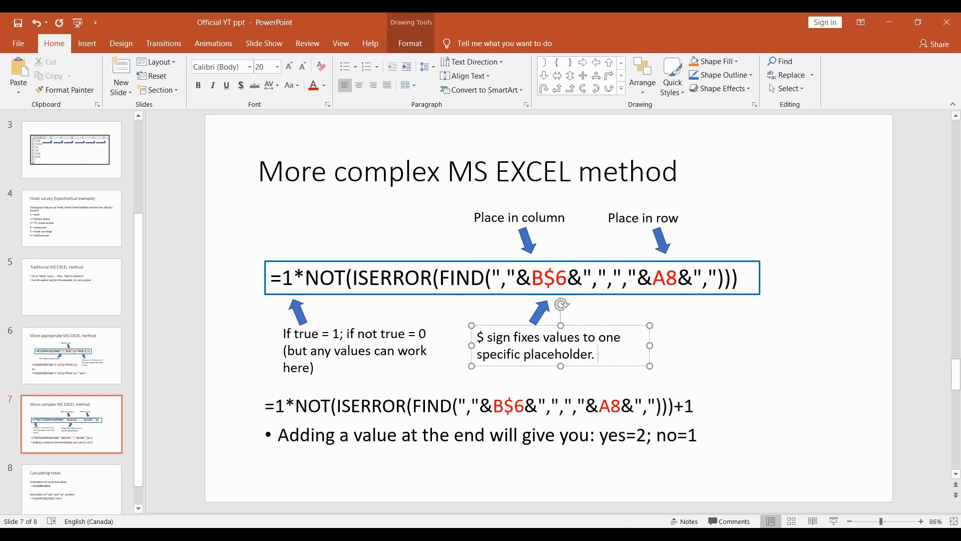
pyautogui.click(418, 481)
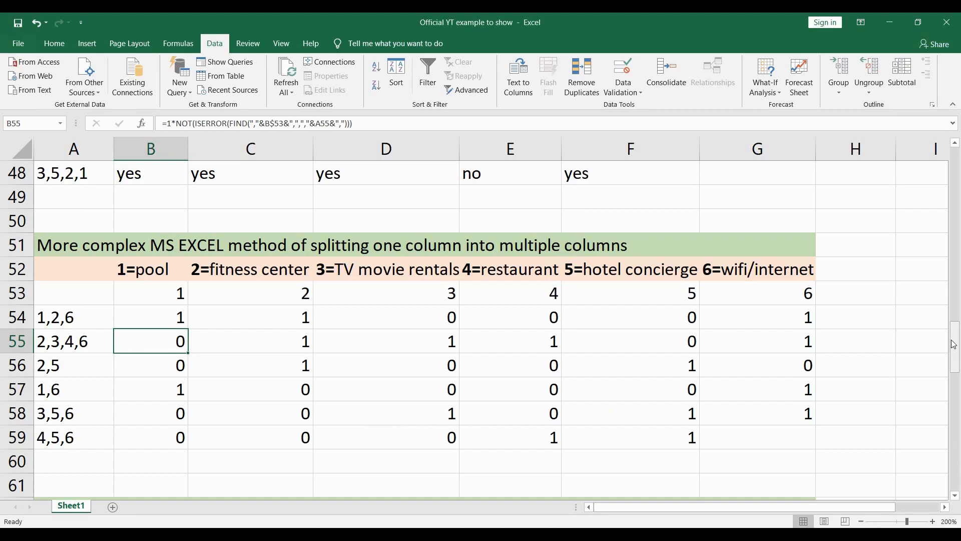
pyautogui.moveTo(954, 344); pyautogui.dragTo(959, 382)
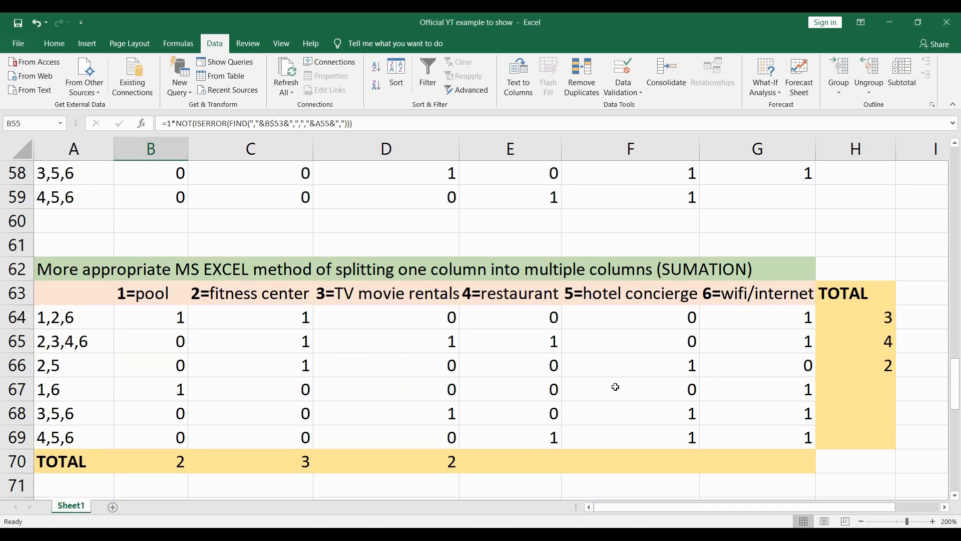
pyautogui.moveTo(163, 320); pyautogui.dragTo(762, 392)
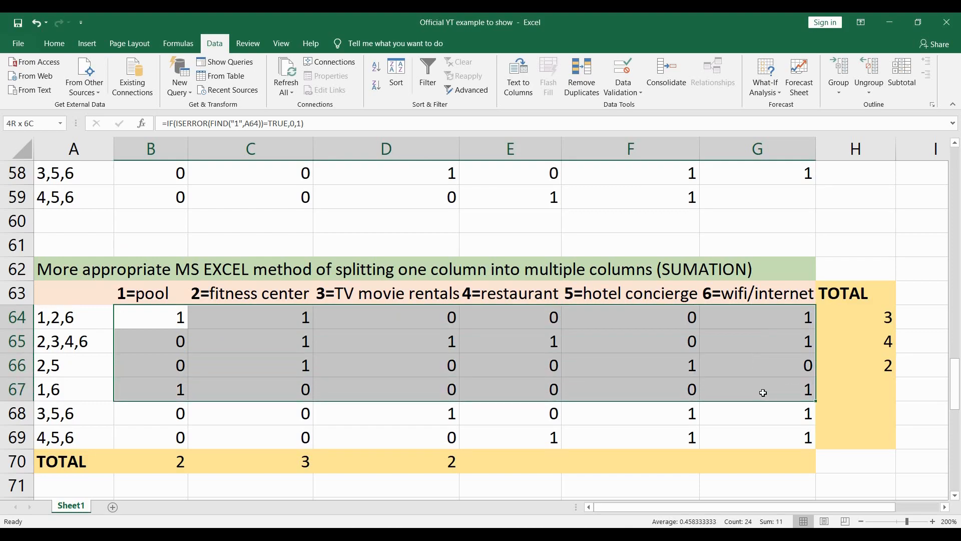
pyautogui.click(404, 419)
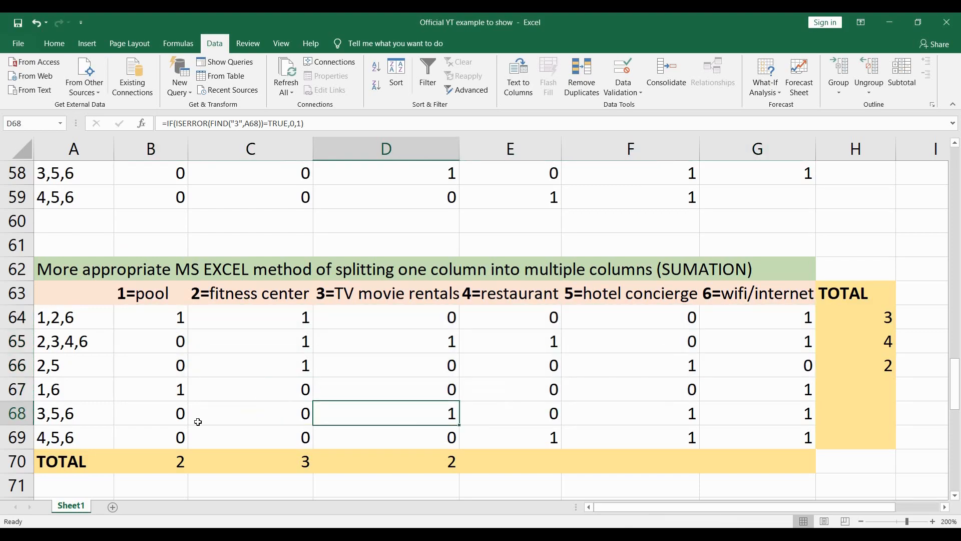
# Step: Compare the response in A64 and its facility values in row 64 with the SUM formula in H64
pyautogui.click(45, 319)
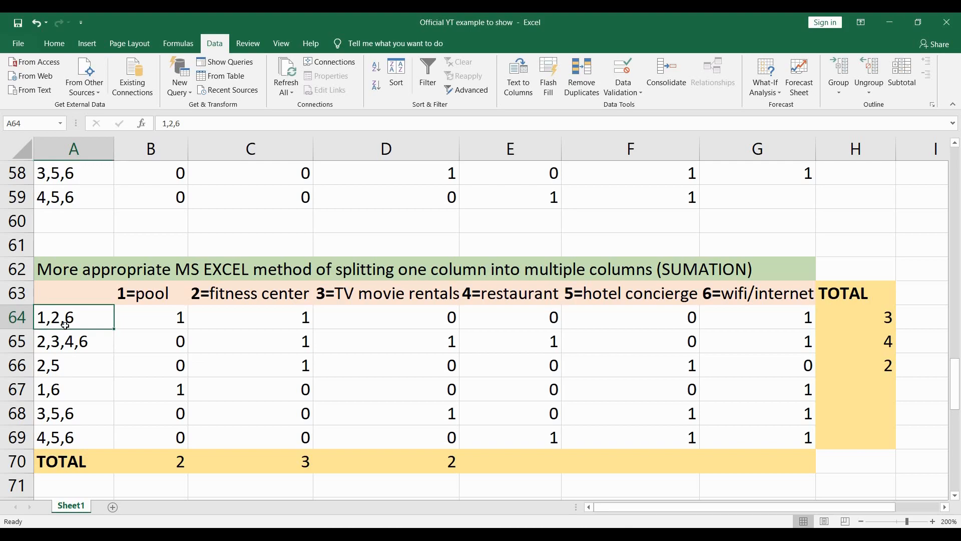
pyautogui.click(164, 317)
pyautogui.keyDown('shift'); pyautogui.click(434, 318); pyautogui.keyUp('shift')
pyautogui.keyDown('shift'); pyautogui.click(682, 310); pyautogui.keyUp('shift')
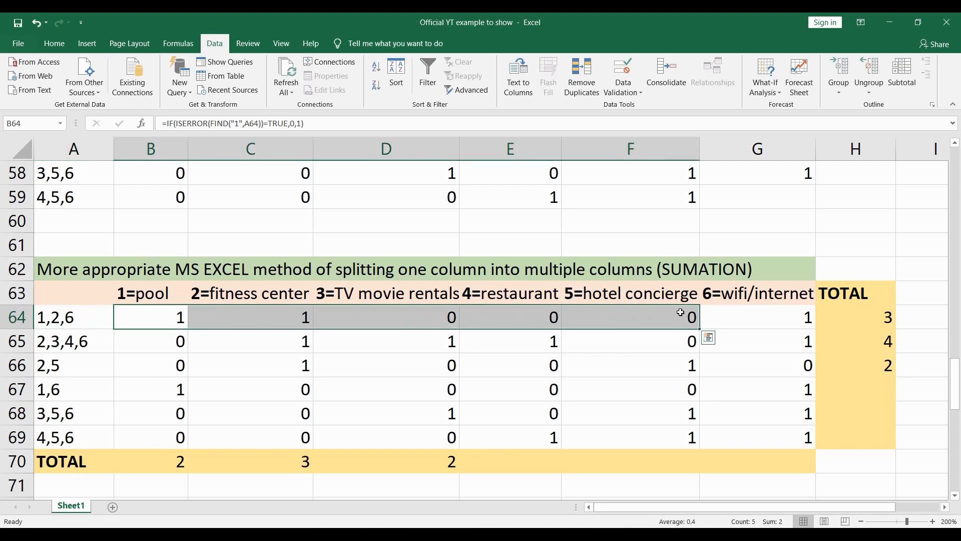
pyautogui.click(858, 317)
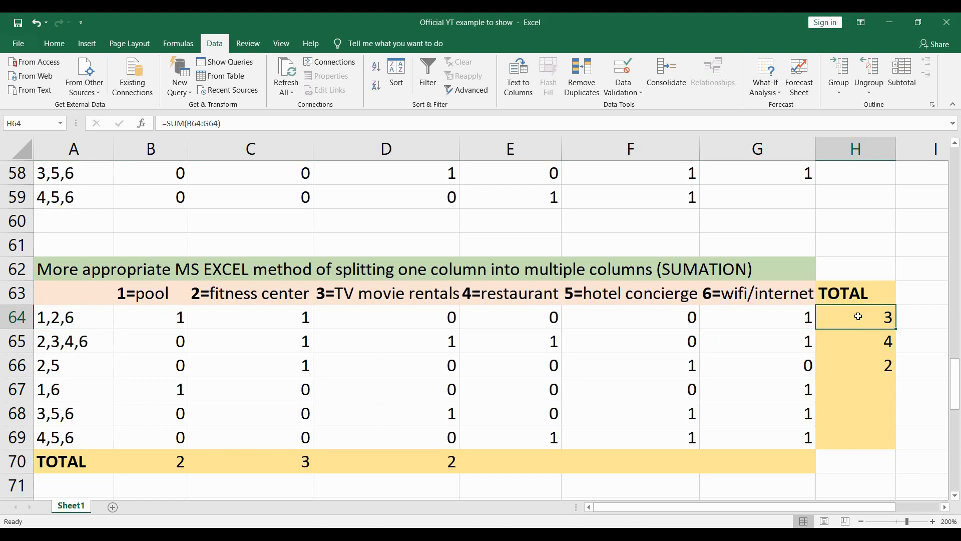
# Step: Check the response and values in row 65 against the H65 total, and inspect the H66 SUM formula
pyautogui.click(55, 344)
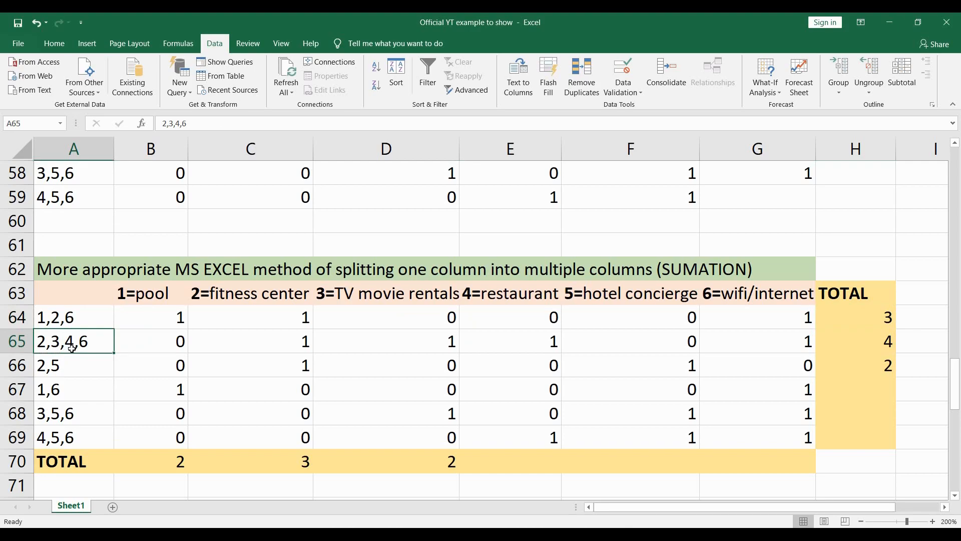
pyautogui.moveTo(161, 341); pyautogui.dragTo(801, 343)
pyautogui.click(852, 342)
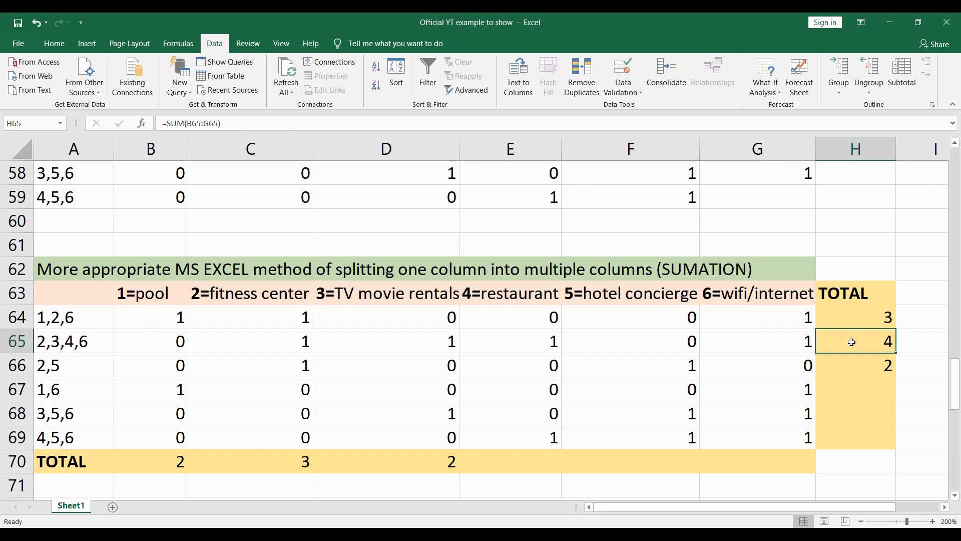
pyautogui.click(852, 369)
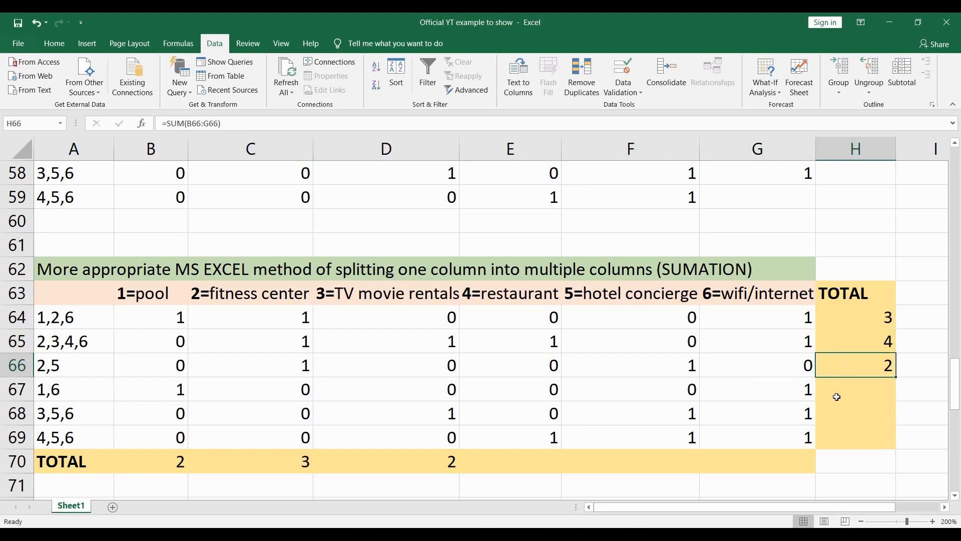
# Step: Total the facility values B67:G67 into H67 with AutoSum and fill the formula down through H69
pyautogui.click(172, 390)
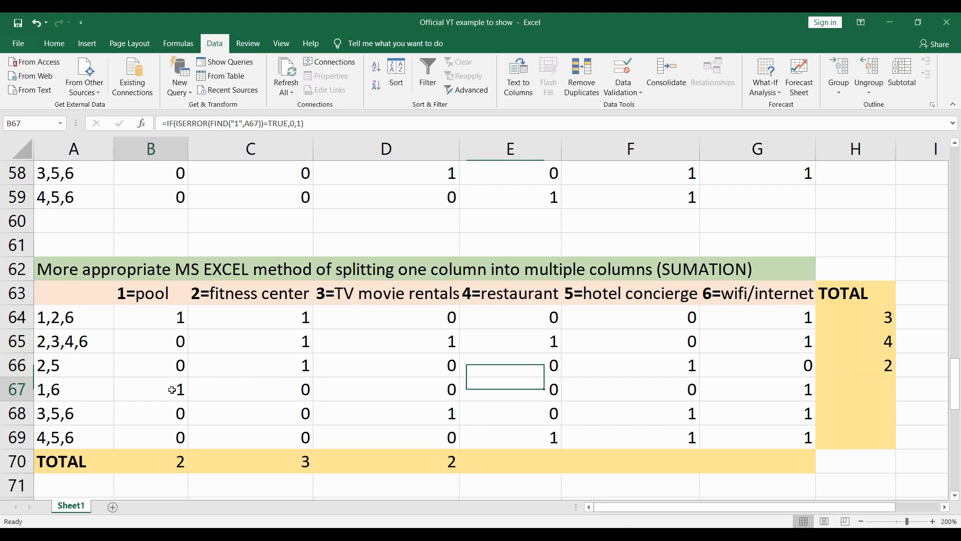
pyautogui.moveTo(172, 389); pyautogui.dragTo(740, 391)
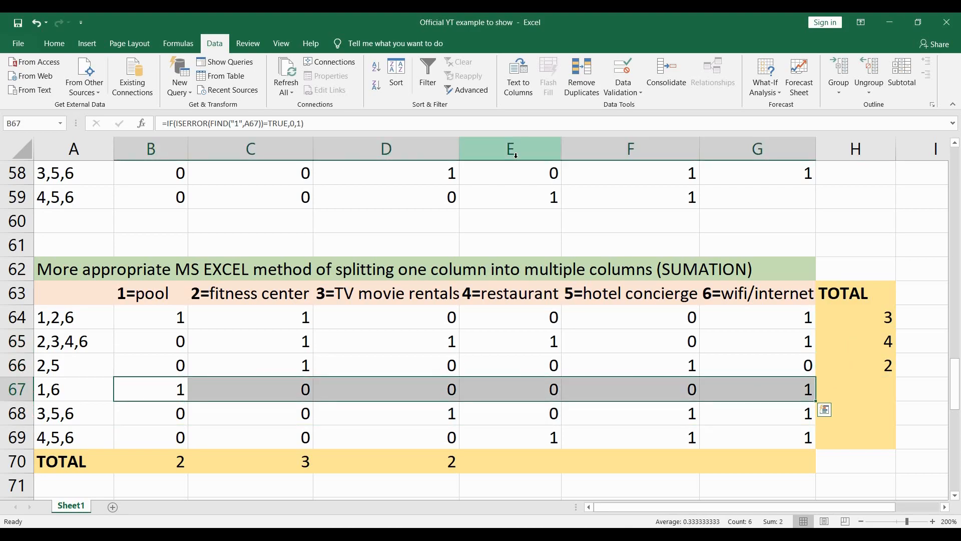
pyautogui.click(186, 44)
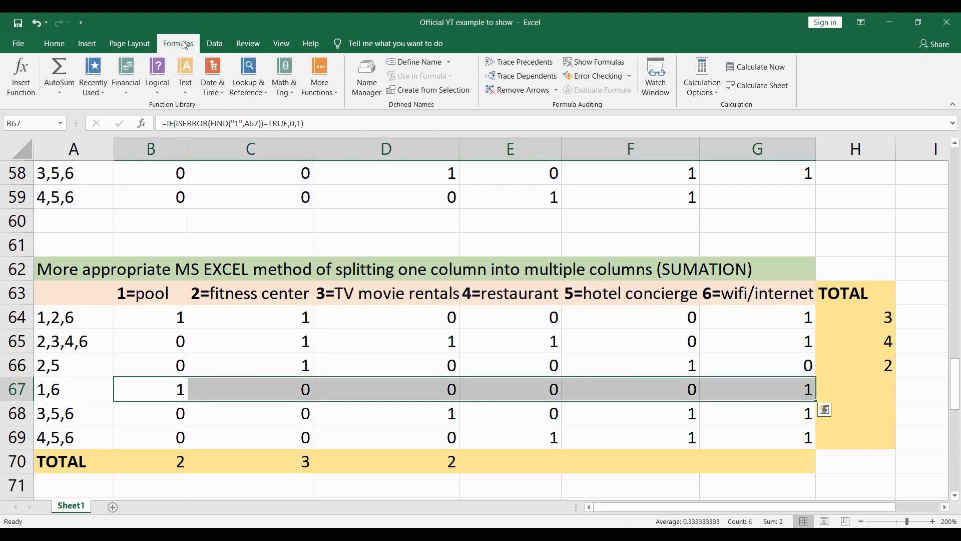
pyautogui.click(59, 76)
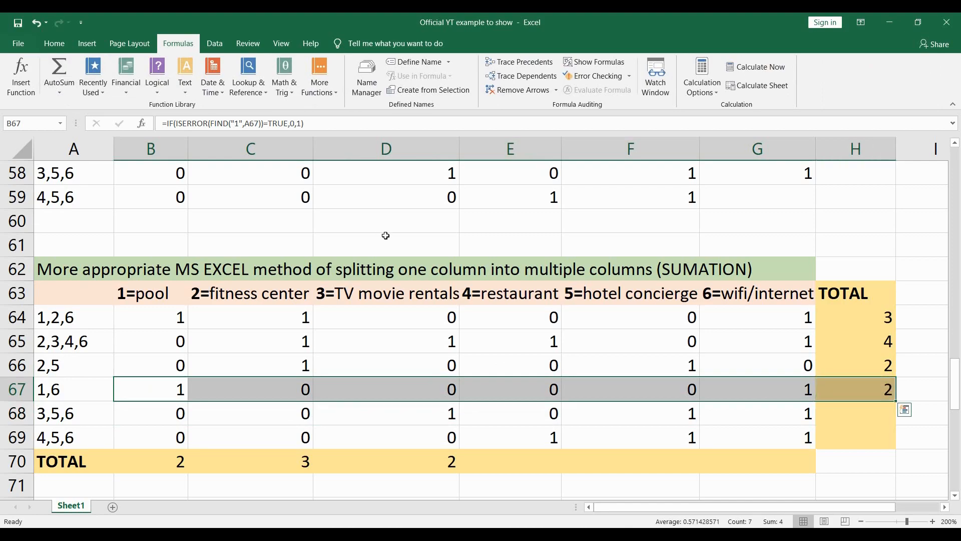
pyautogui.click(858, 392)
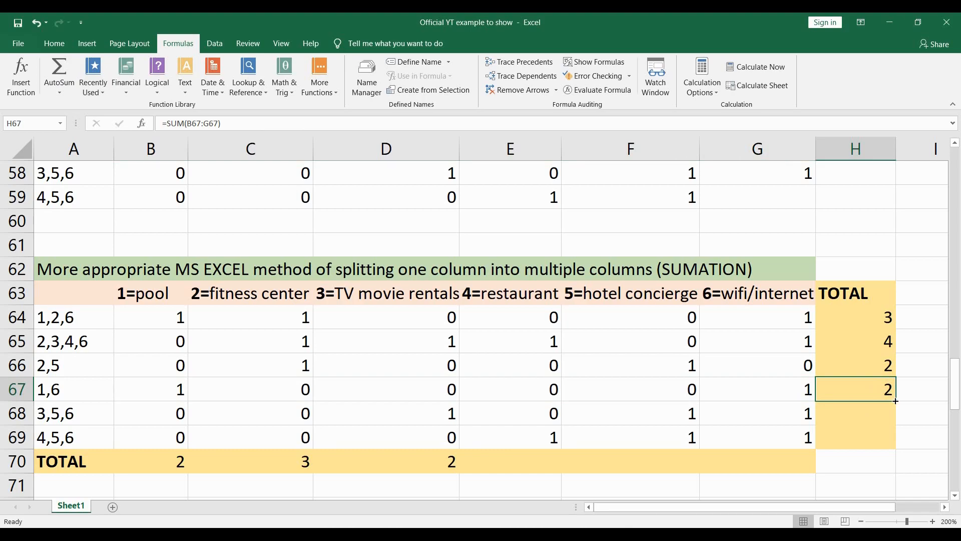
pyautogui.moveTo(896, 402); pyautogui.dragTo(893, 441)
# Step: Inspect the SUM formulas in H68 and H69, comparing the H69 total with the facility values in row 69
pyautogui.click(771, 408)
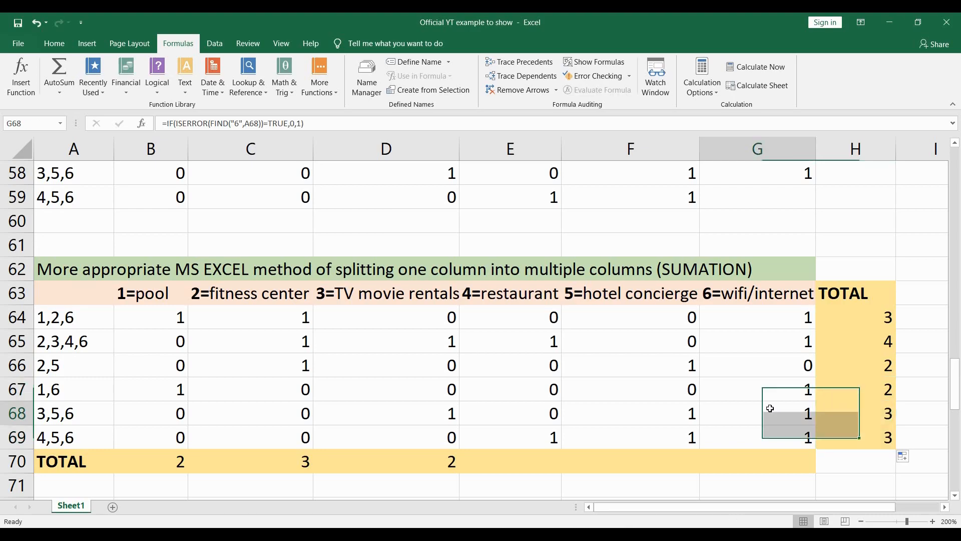
pyautogui.click(852, 414)
pyautogui.click(852, 434)
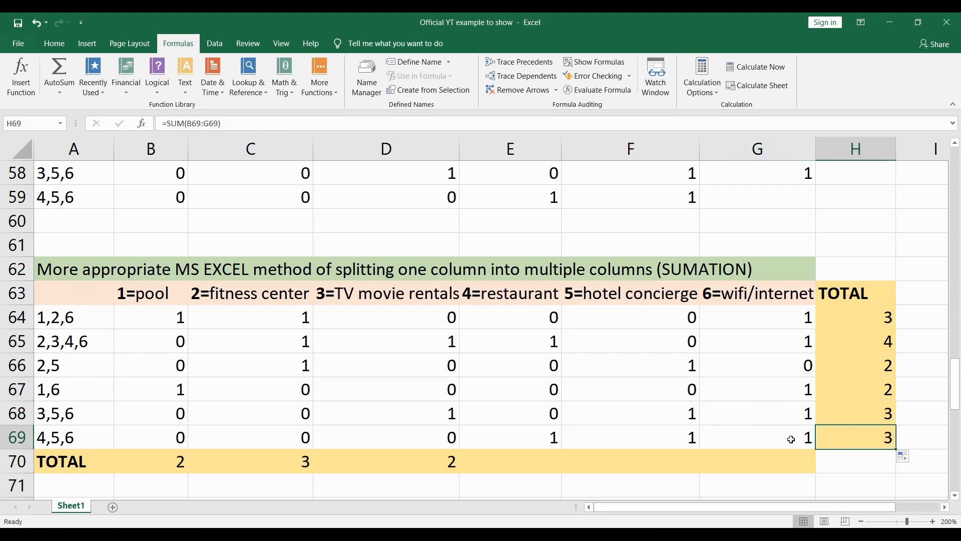
pyautogui.click(791, 439)
pyautogui.click(683, 439)
pyautogui.click(514, 443)
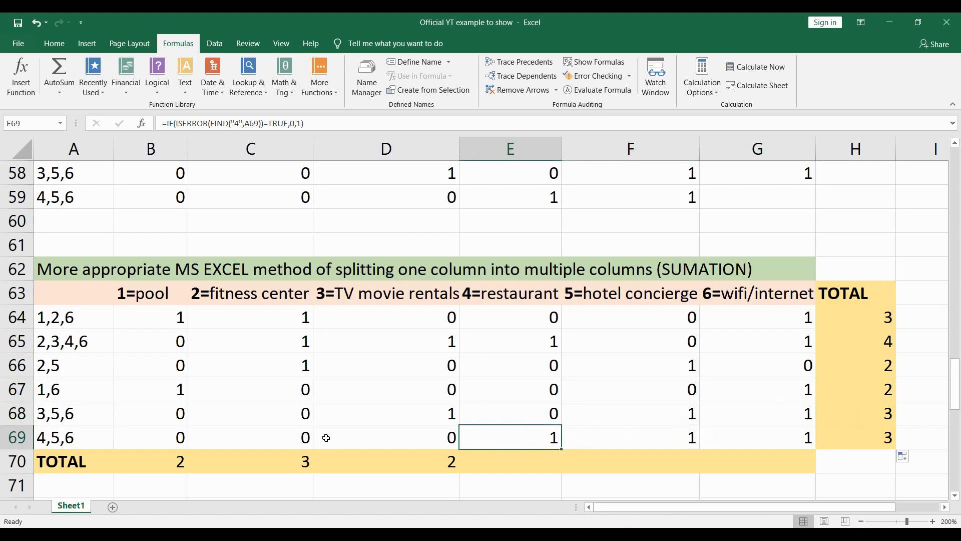
pyautogui.click(306, 442)
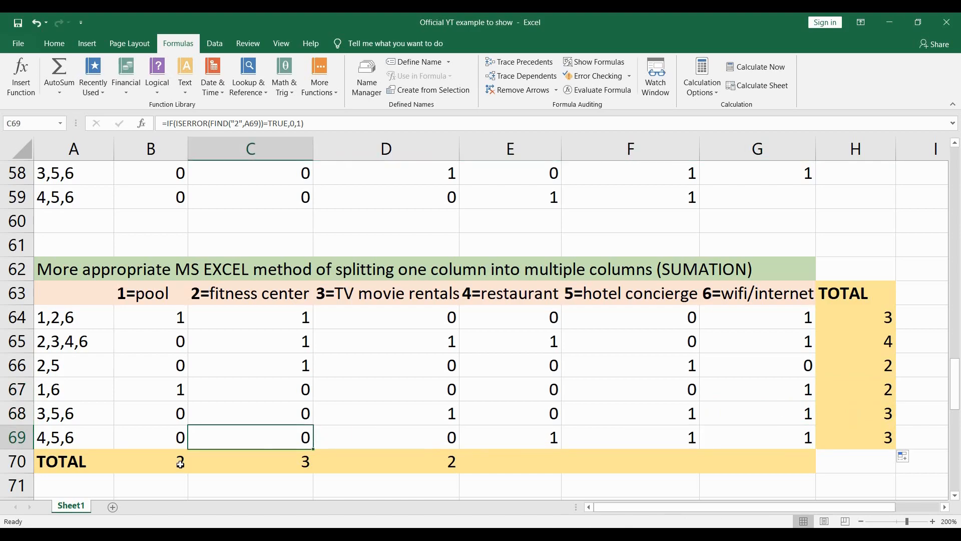
# Step: Examine the TOTAL row 70 and compare the pool SUM formula in B70 with the values above it
pyautogui.click(150, 459)
pyautogui.moveTo(75, 460); pyautogui.dragTo(709, 469)
pyautogui.click(152, 464)
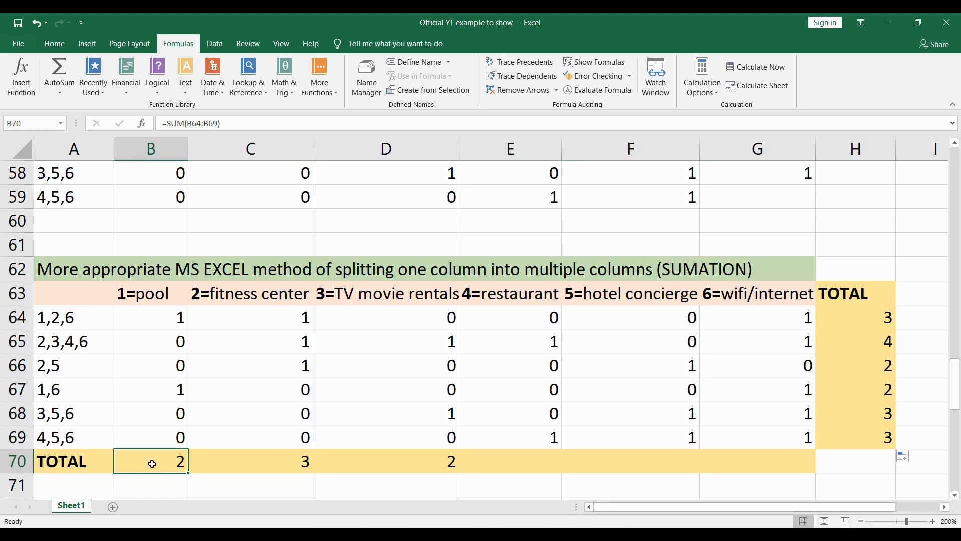
pyautogui.click(158, 317)
pyautogui.moveTo(162, 410); pyautogui.dragTo(162, 399)
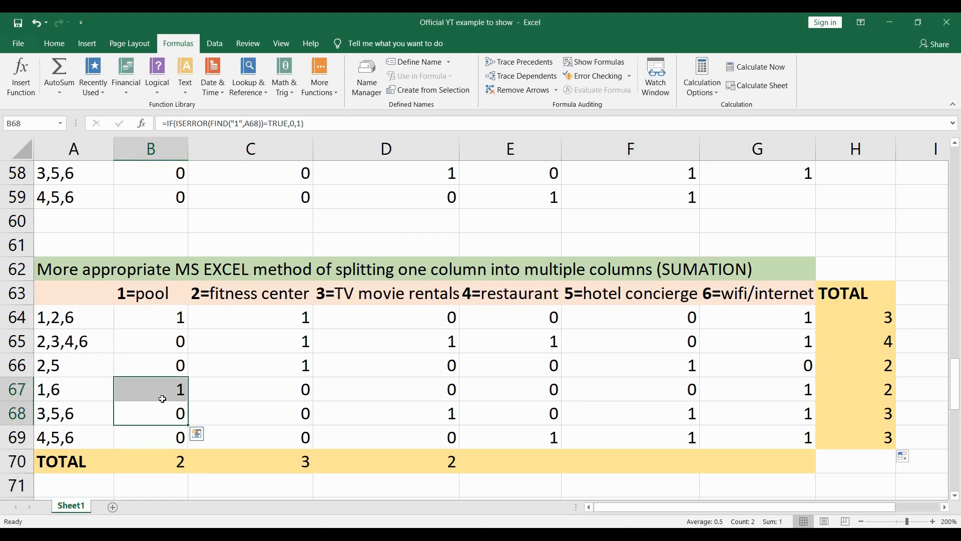
pyautogui.click(162, 459)
# Step: Compare the fitness center total in C70 with C64:C66, and inspect the TV movie rentals SUM formula in D70
pyautogui.click(299, 463)
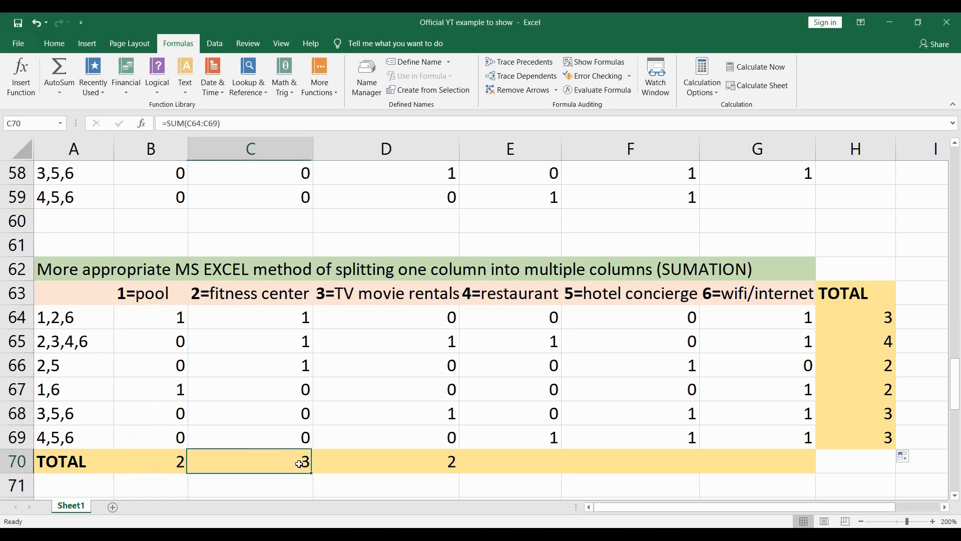
pyautogui.click(273, 320)
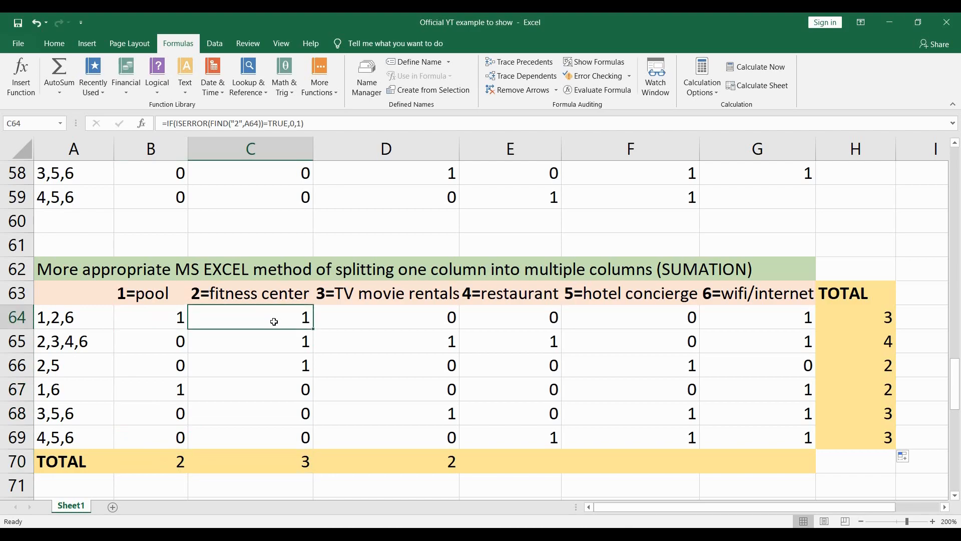
pyautogui.click(285, 344)
pyautogui.click(283, 366)
pyautogui.click(285, 464)
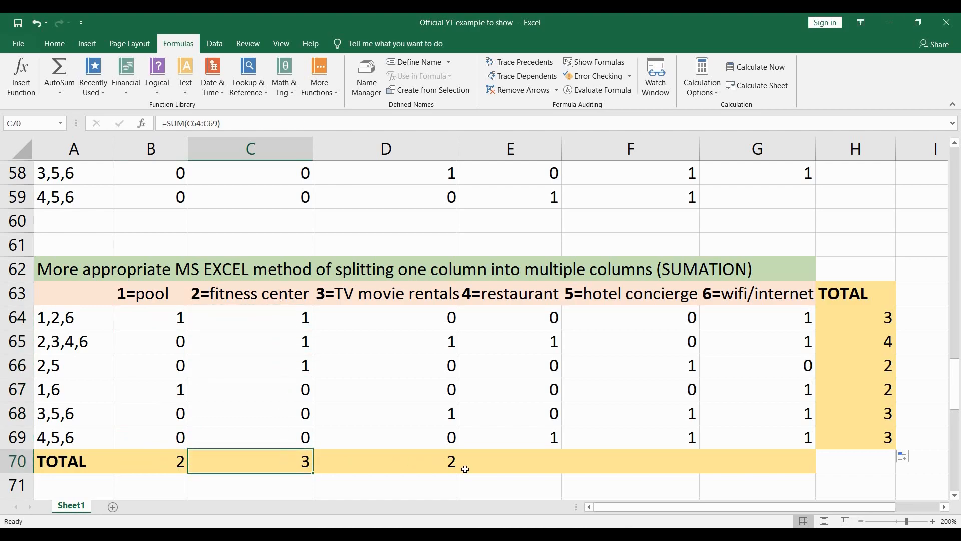
pyautogui.click(433, 466)
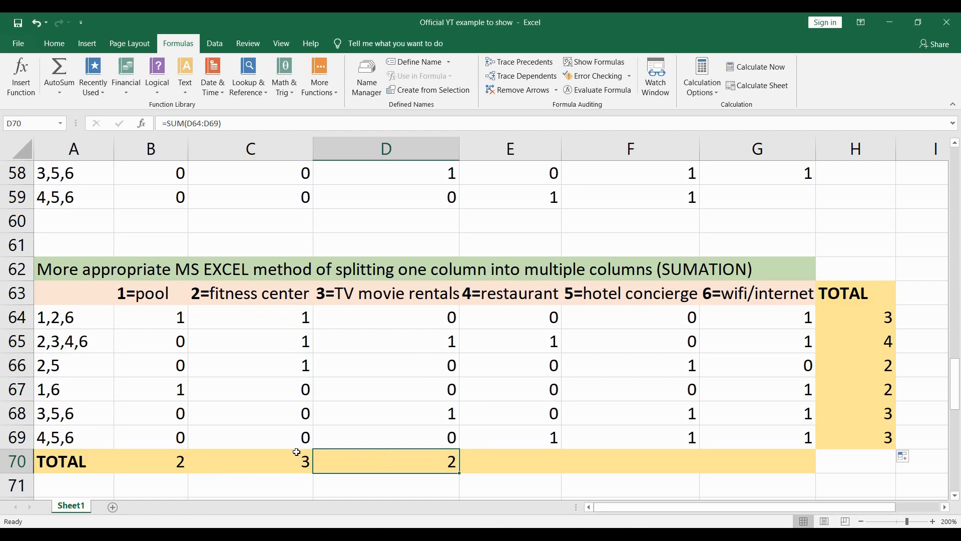
# Step: Total the restaurant values E64:E69 into E70 with AutoSum and fill the formula across to G70
pyautogui.click(524, 432)
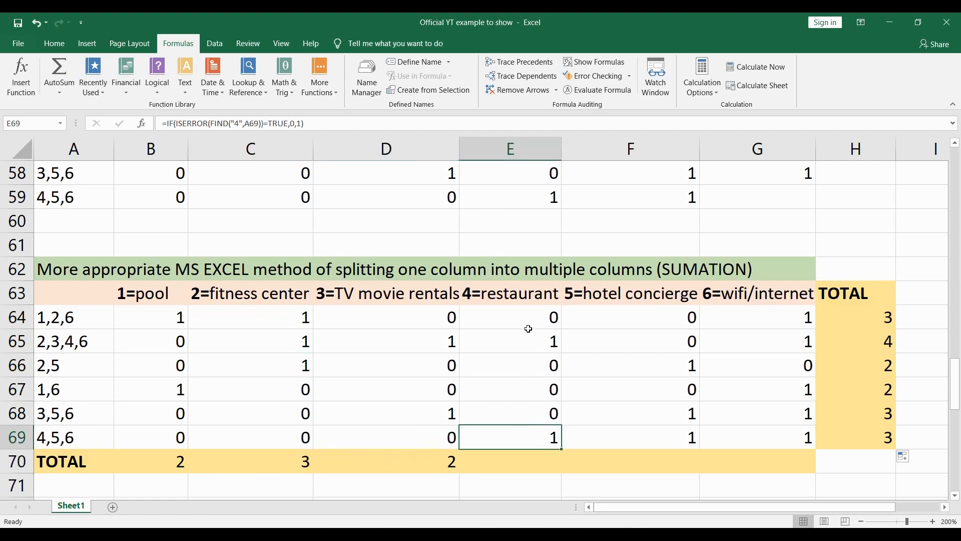
pyautogui.moveTo(524, 320); pyautogui.dragTo(524, 431)
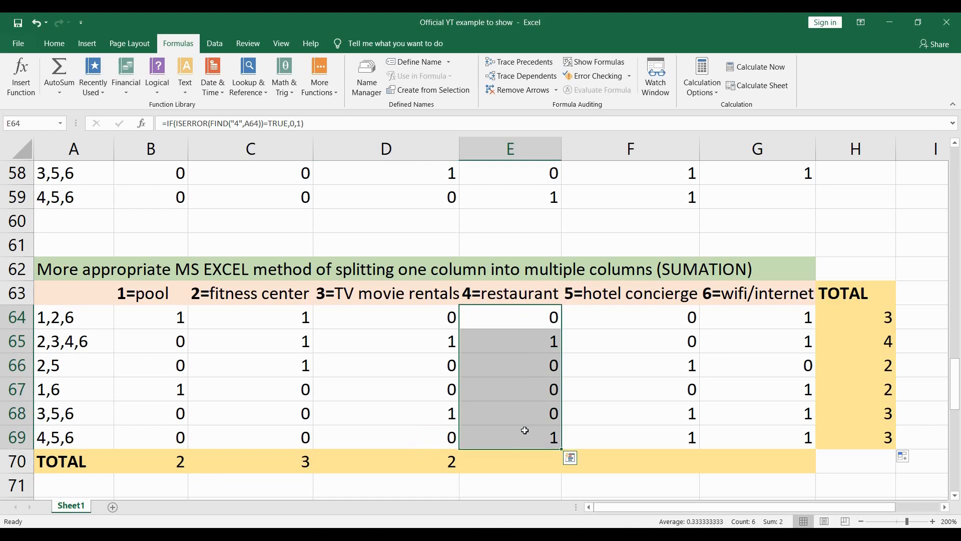
pyautogui.click(55, 65)
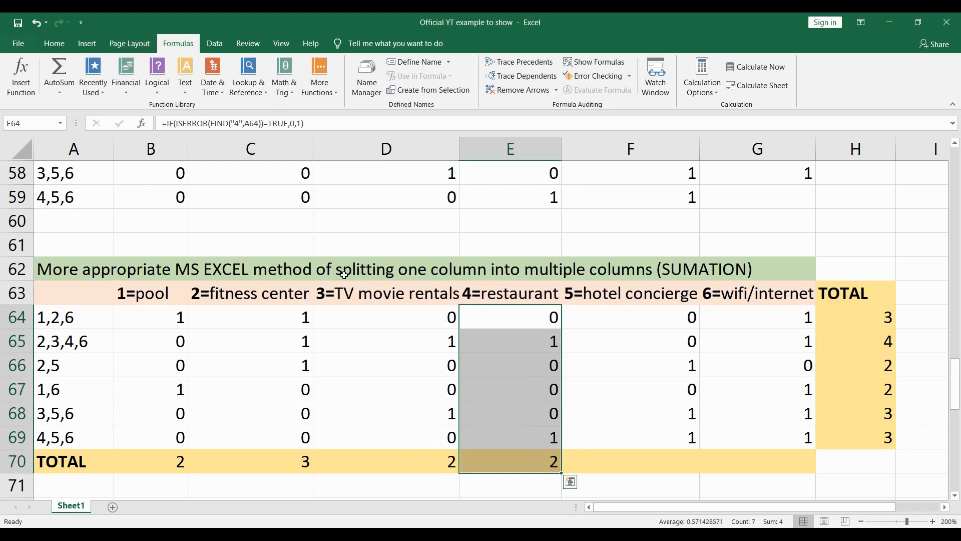
pyautogui.click(536, 465)
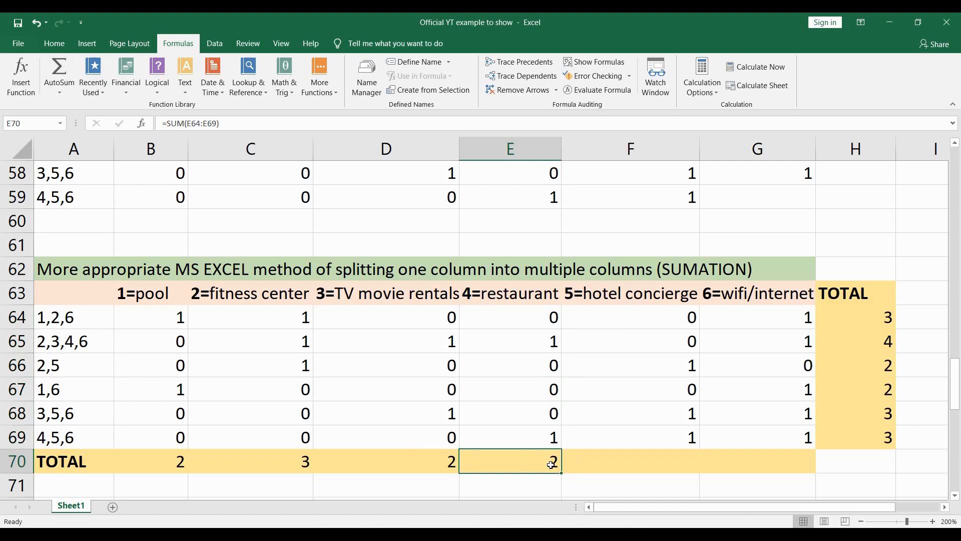
pyautogui.moveTo(562, 473); pyautogui.dragTo(768, 462)
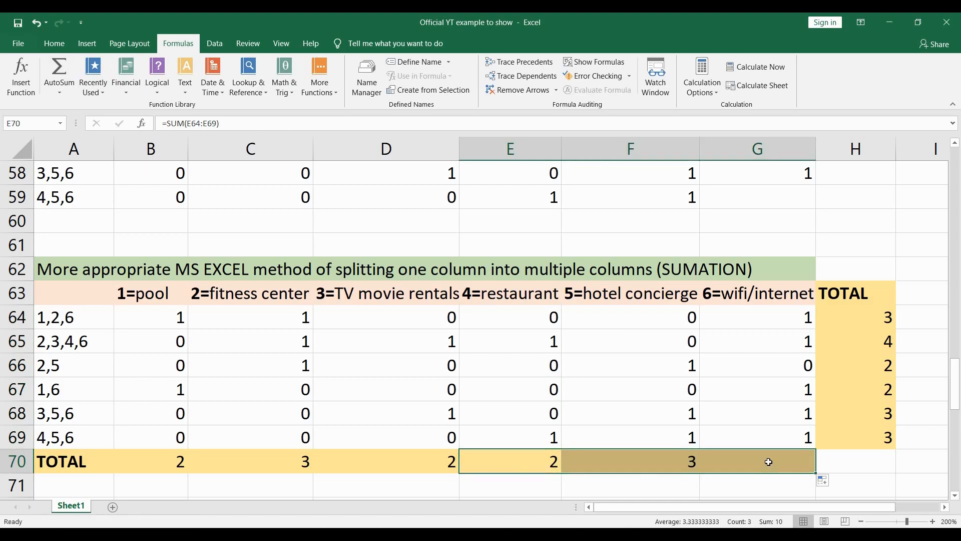
# Step: Review the facility totals in row 70 and the respondent totals in column H against the responses and their 0/1 values
pyautogui.click(659, 425)
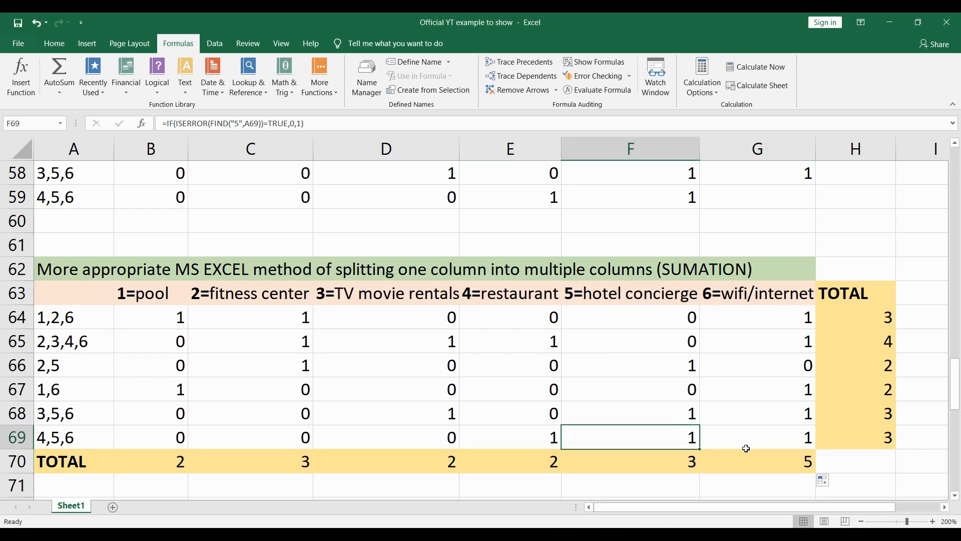
pyautogui.click(769, 462)
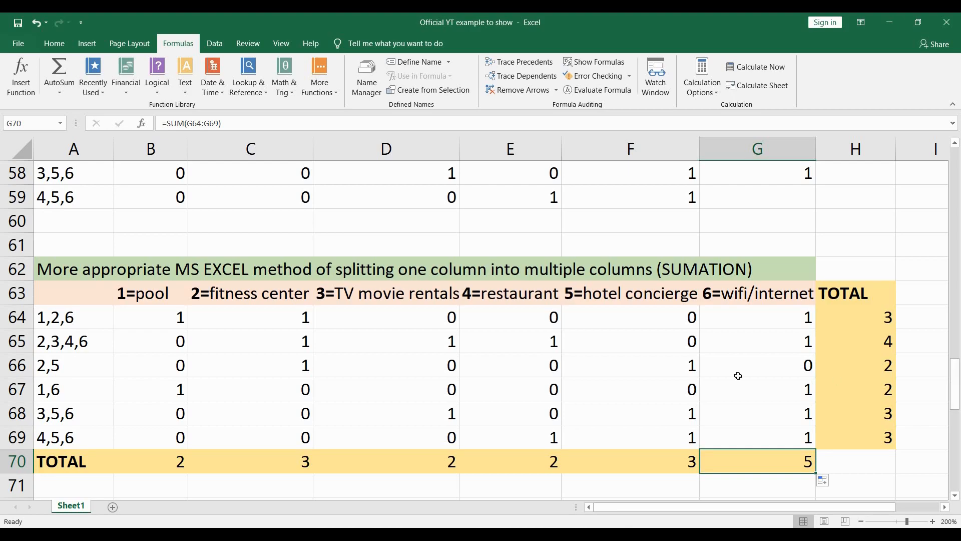
pyautogui.moveTo(81, 320); pyautogui.dragTo(84, 415)
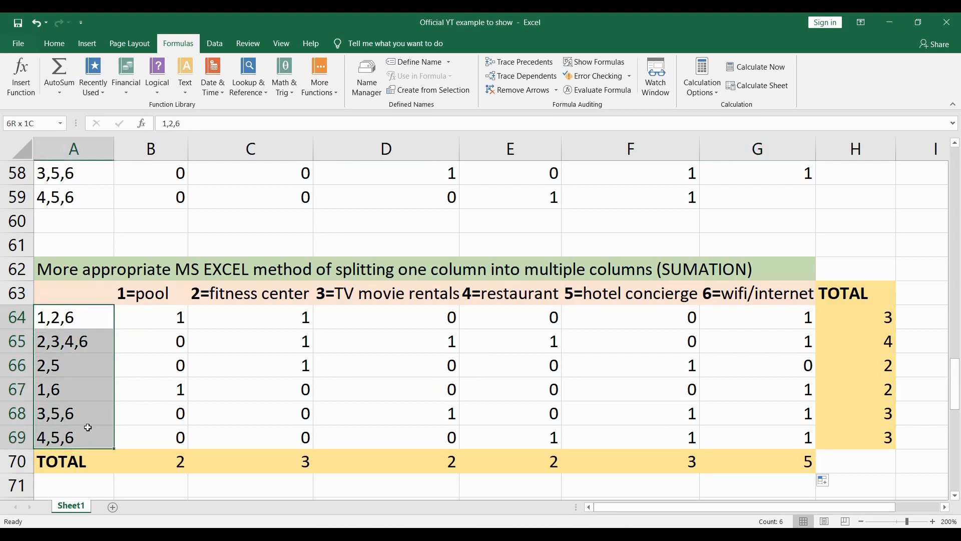
pyautogui.moveTo(170, 320); pyautogui.dragTo(746, 386)
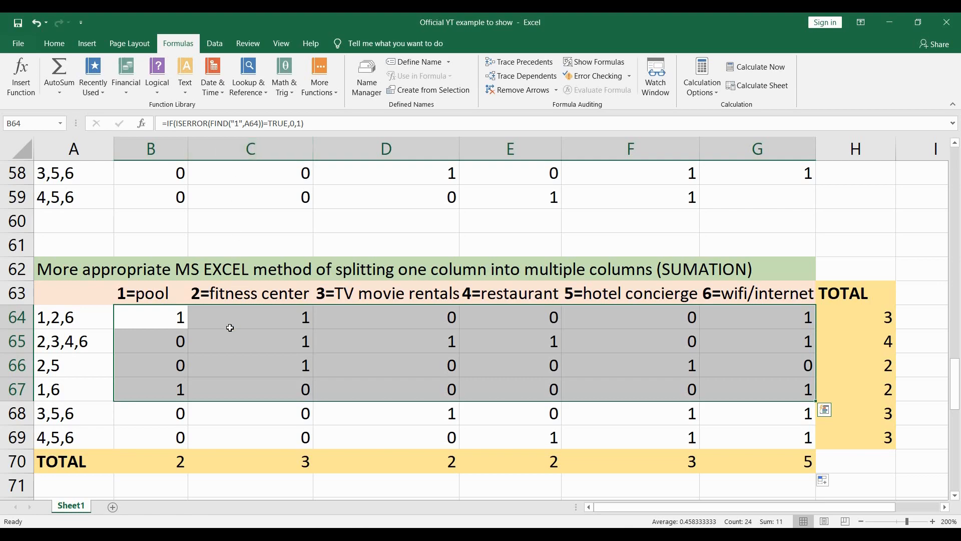
pyautogui.moveTo(168, 461); pyautogui.dragTo(804, 464)
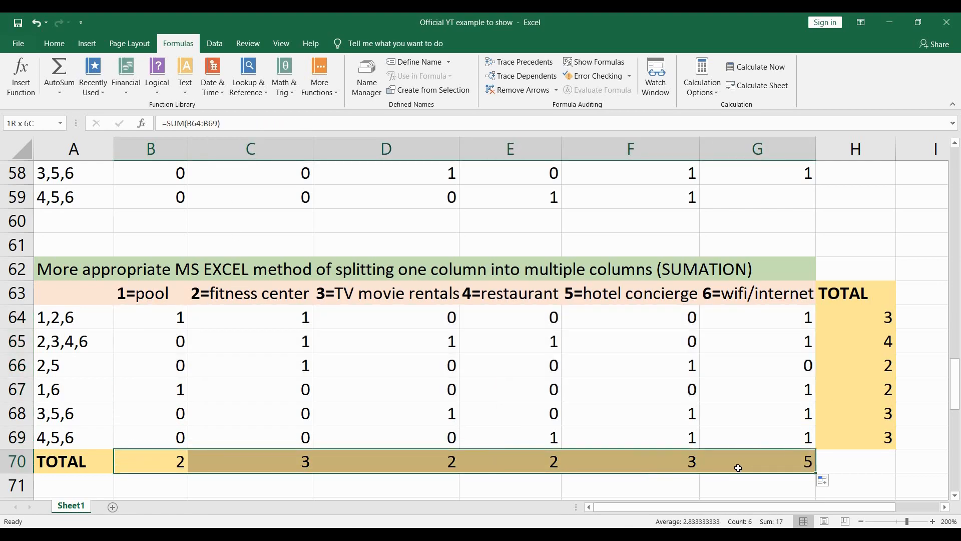
pyautogui.moveTo(839, 318); pyautogui.dragTo(848, 412)
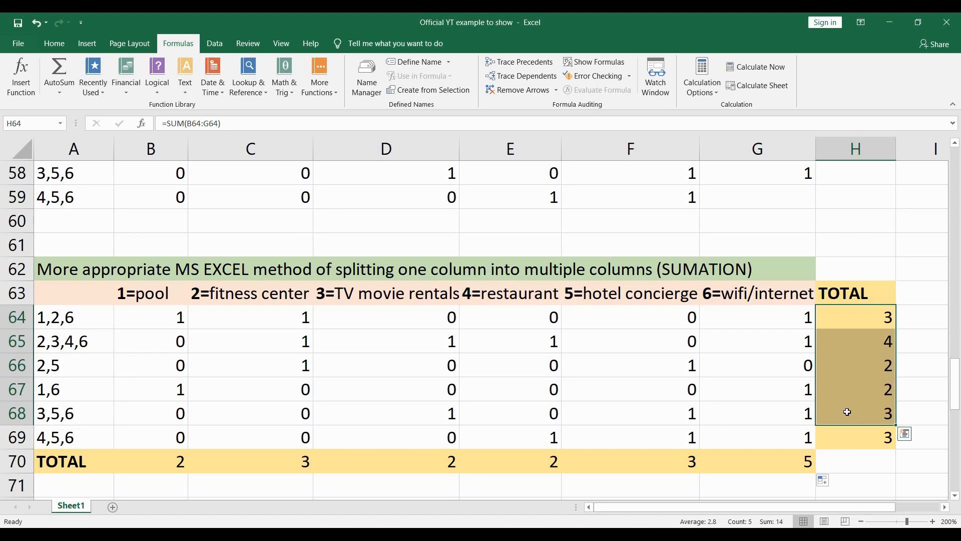
pyautogui.click(158, 462)
# Step: Examine the yes/no pool formulas in B75:B80 of the table starting at row 73 and the COUNTIF formula in B81
pyautogui.moveTo(957, 384); pyautogui.dragTo(960, 427)
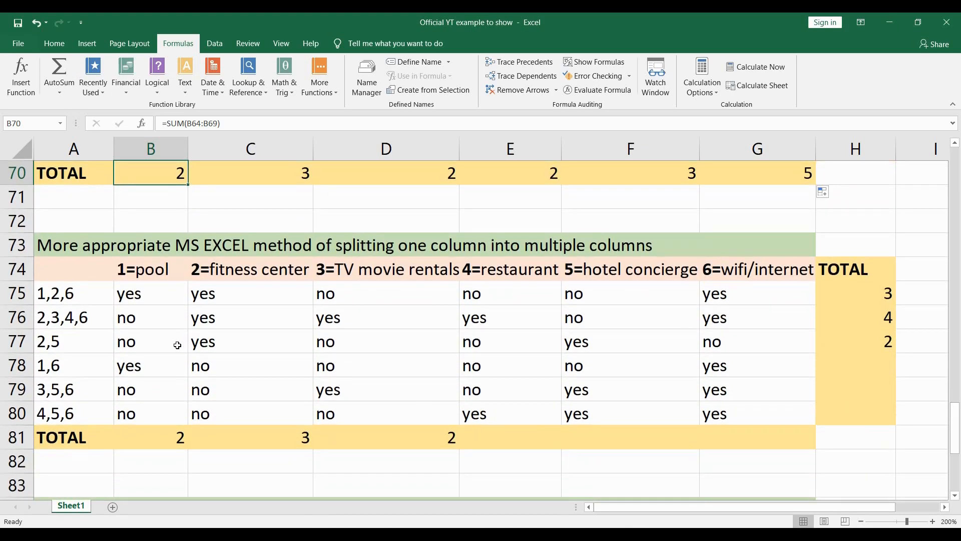
pyautogui.click(136, 300)
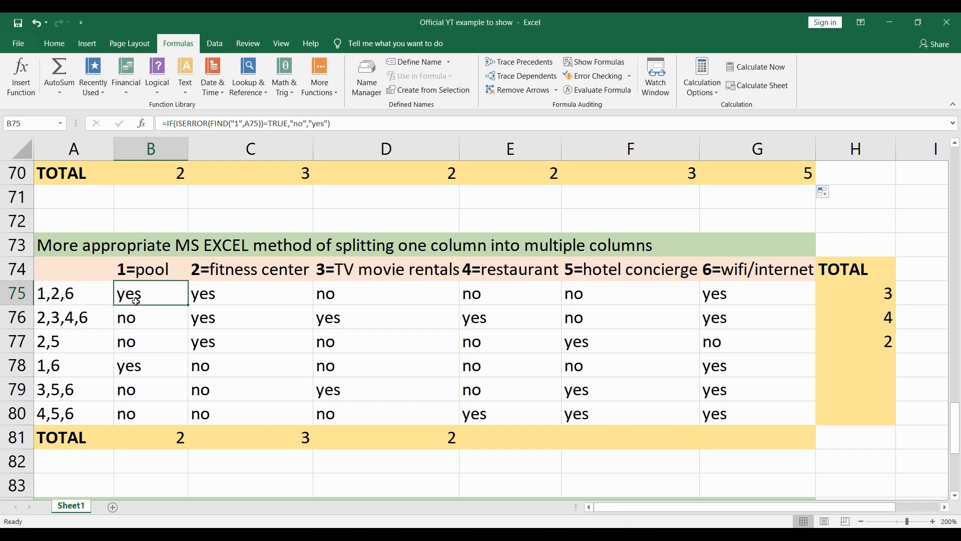
pyautogui.click(135, 317)
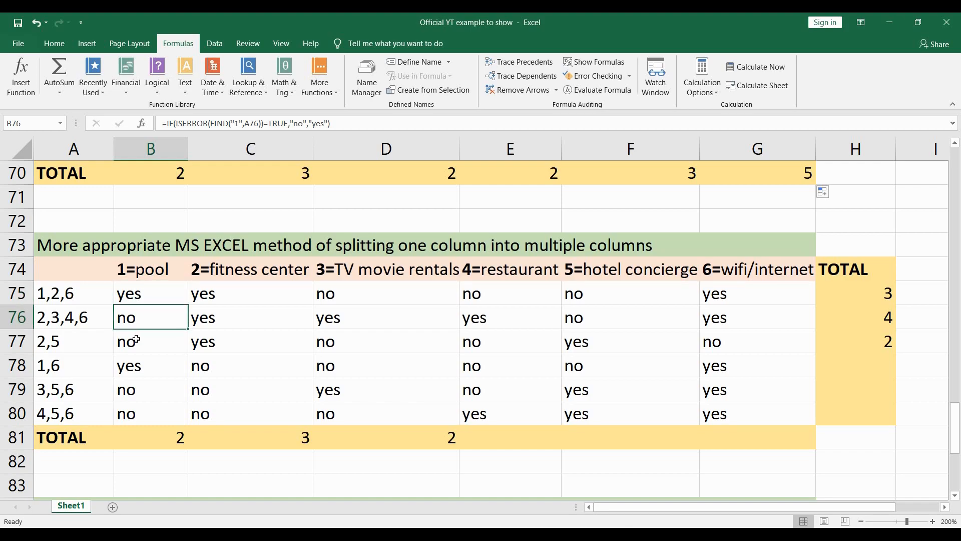
pyautogui.click(136, 339)
pyautogui.click(137, 358)
pyautogui.click(143, 407)
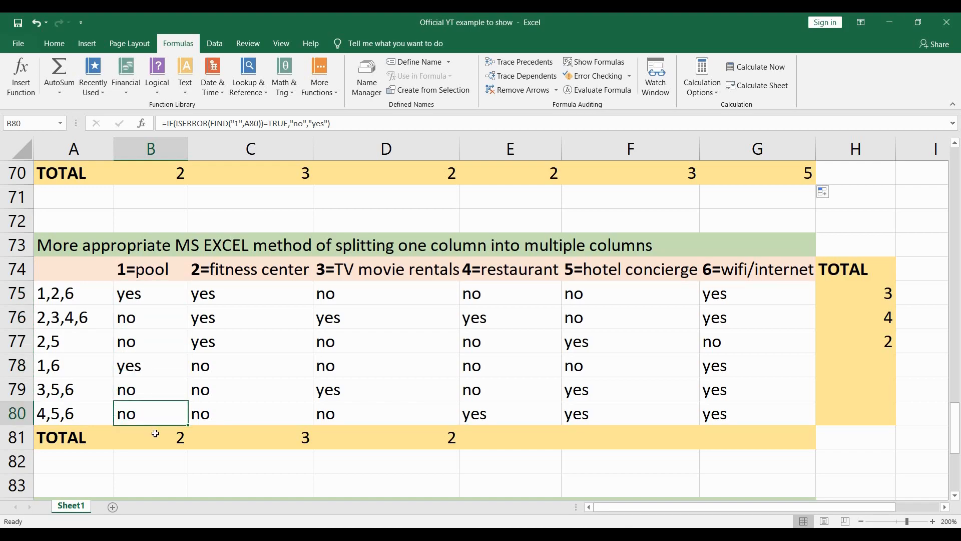
pyautogui.click(155, 434)
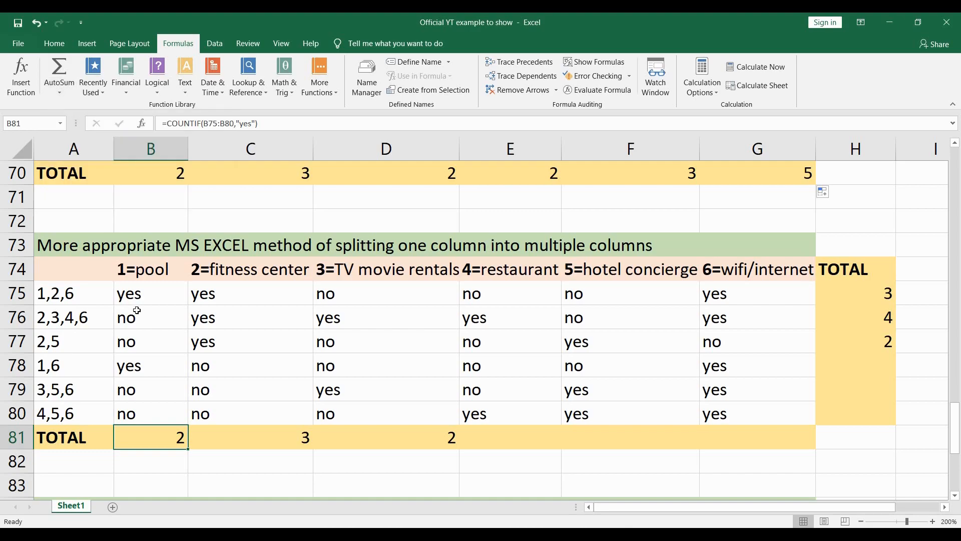
# Step: Try to total the yes/no pool responses in B75:B80 with AutoSum
pyautogui.moveTo(135, 298); pyautogui.dragTo(137, 407)
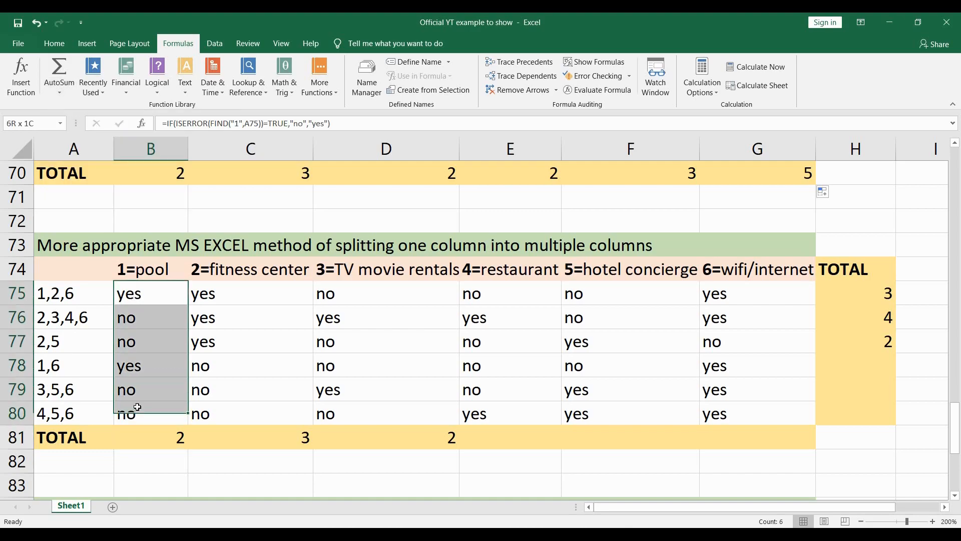
pyautogui.click(59, 75)
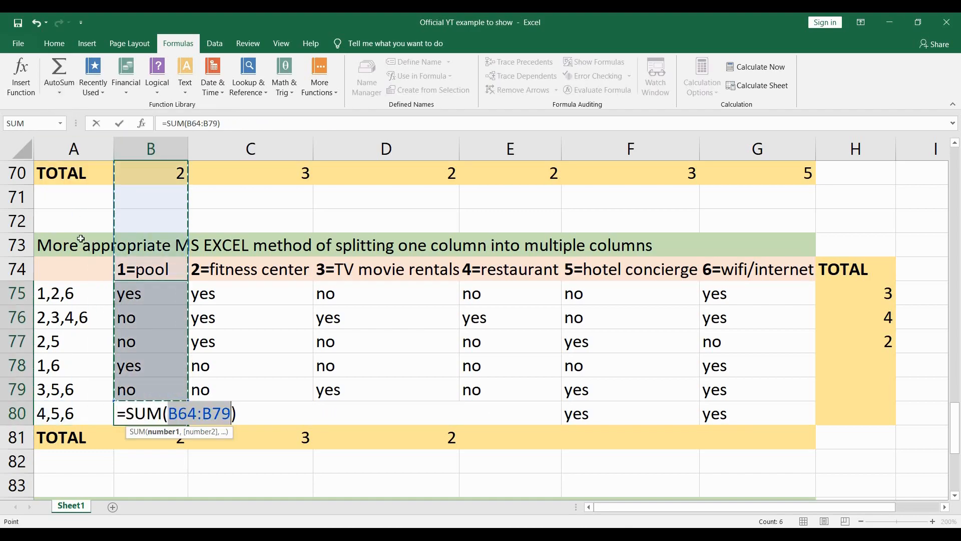
pyautogui.press('Return')
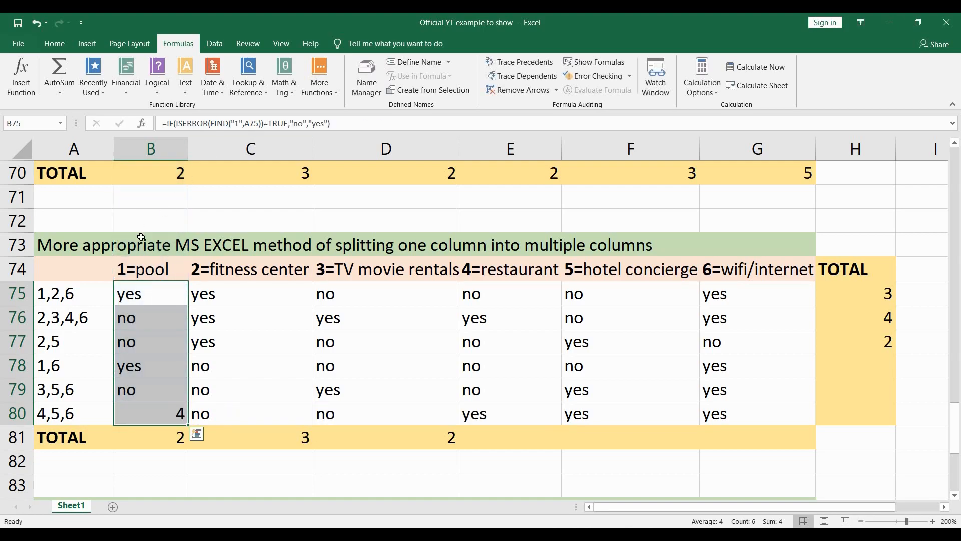
pyautogui.click(134, 300)
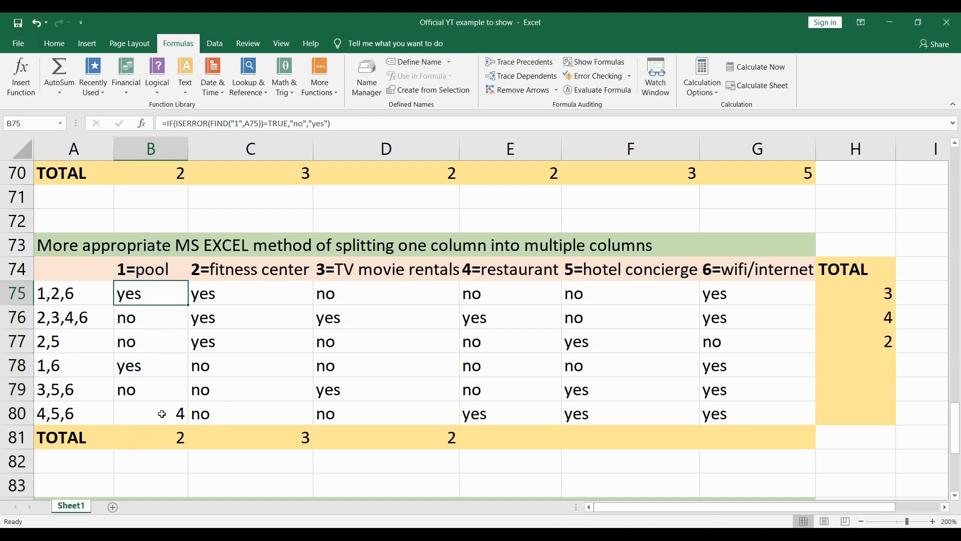
# Step: Undo the AutoSum entry in B80, try AutoSum again on the yes/no pool responses B75:B80, and undo that attempt too
pyautogui.click(36, 22)
pyautogui.click(92, 291)
pyautogui.moveTo(131, 295); pyautogui.dragTo(137, 420)
pyautogui.click(59, 70)
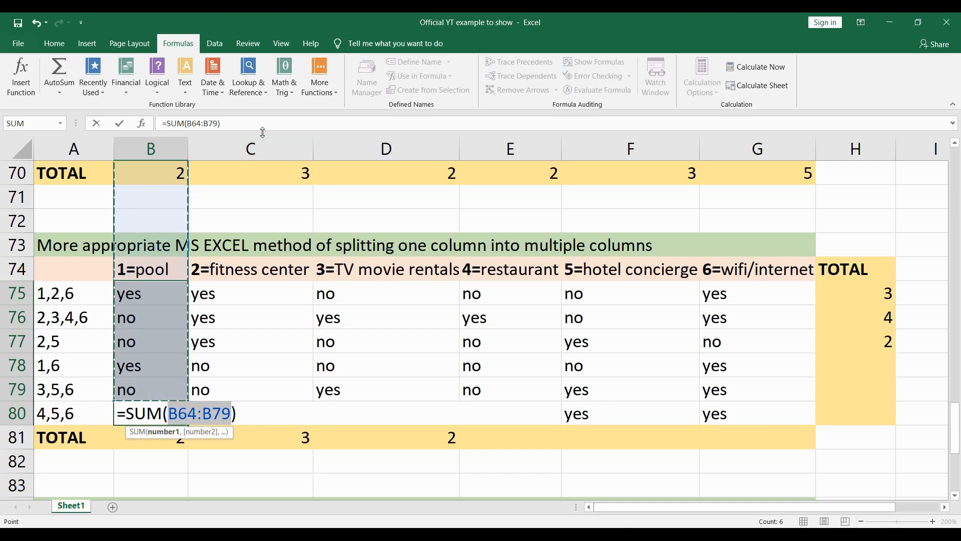
pyautogui.press('Return')
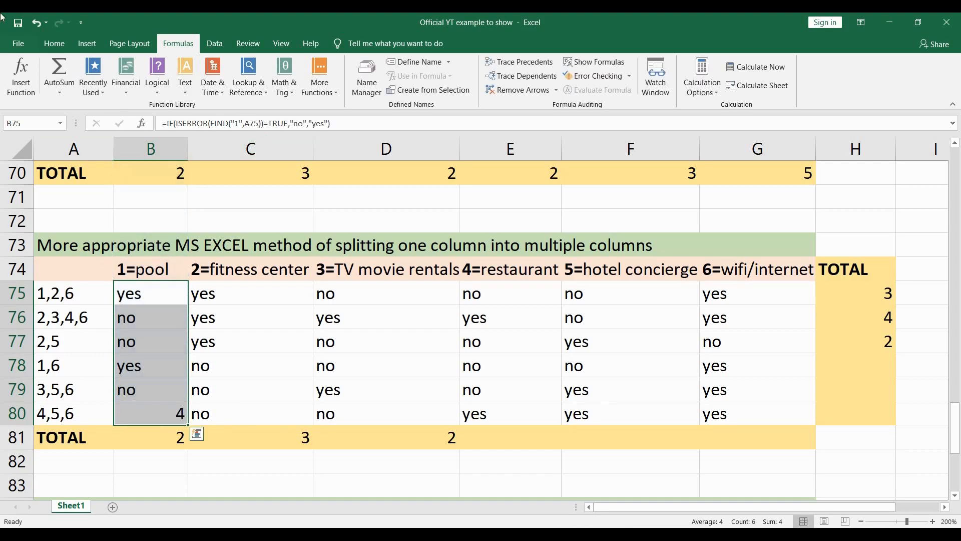
pyautogui.click(36, 22)
pyautogui.click(75, 330)
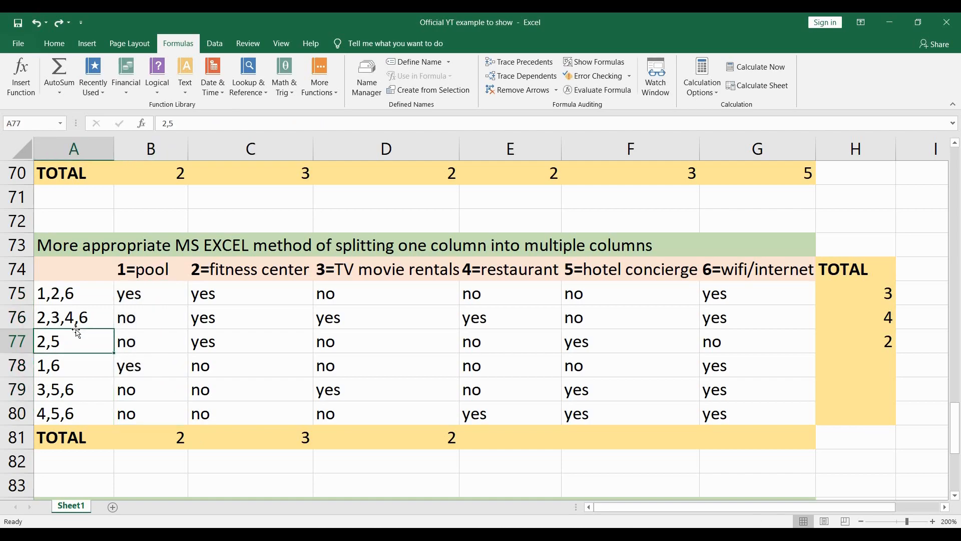
pyautogui.click(133, 415)
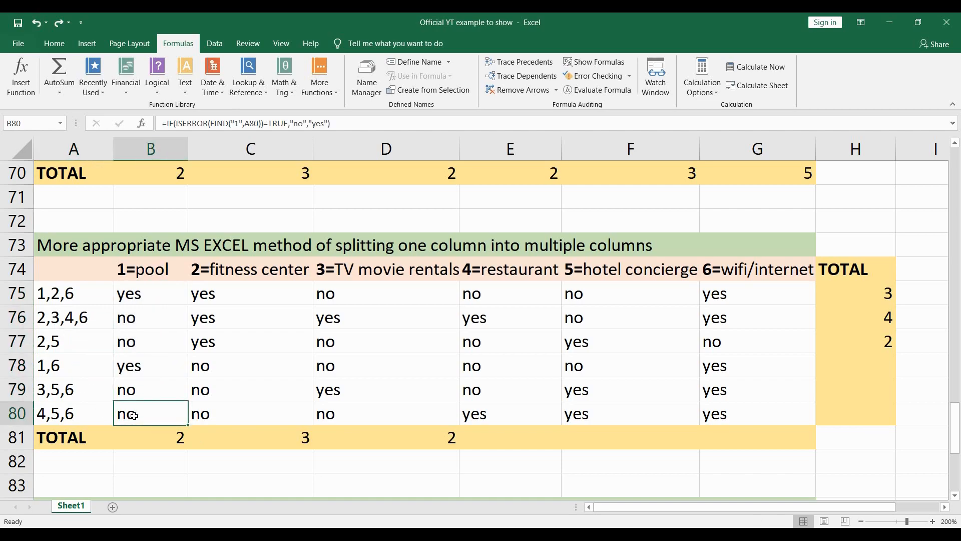
pyautogui.click(146, 438)
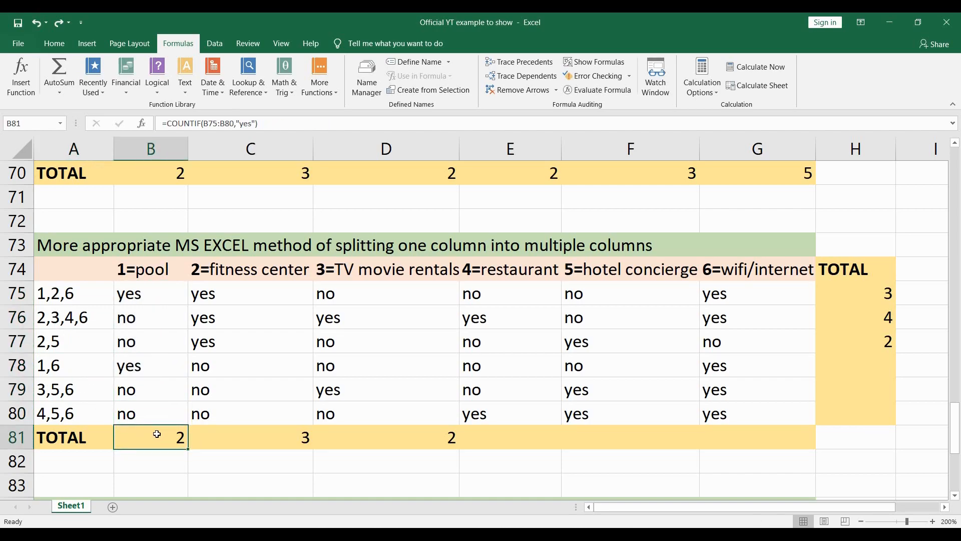
# Step: Switch to PowerPoint and review the SUM and COUNTIF formulas on the "Calculating totals" slide
pyautogui.hotkey('alt', 'Tab')
pyautogui.click(64, 498)
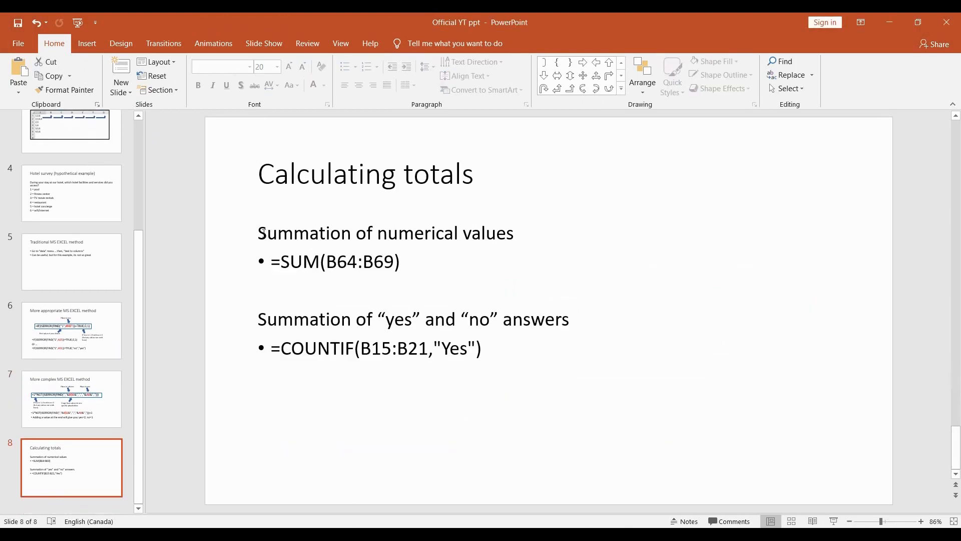
pyautogui.moveTo(263, 232); pyautogui.dragTo(514, 233)
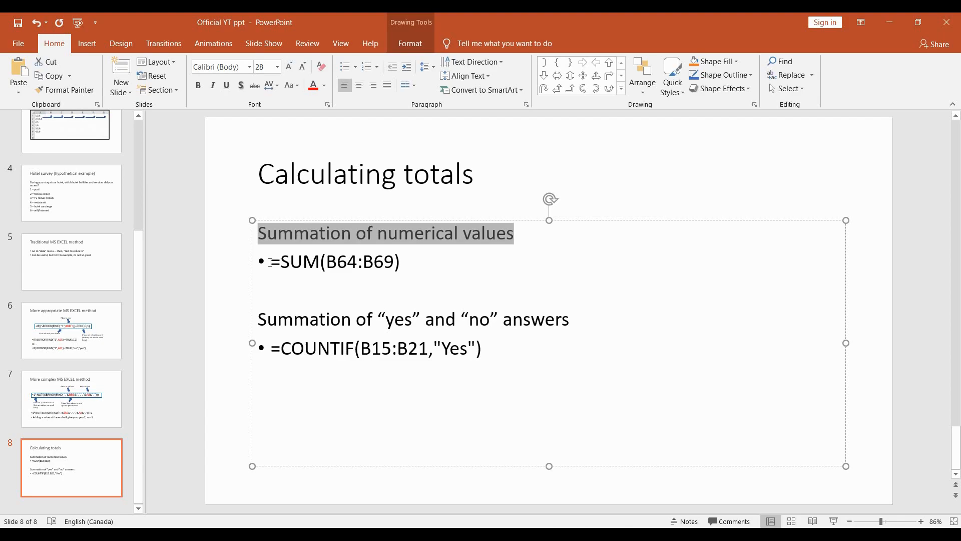
pyautogui.moveTo(270, 262); pyautogui.dragTo(319, 262)
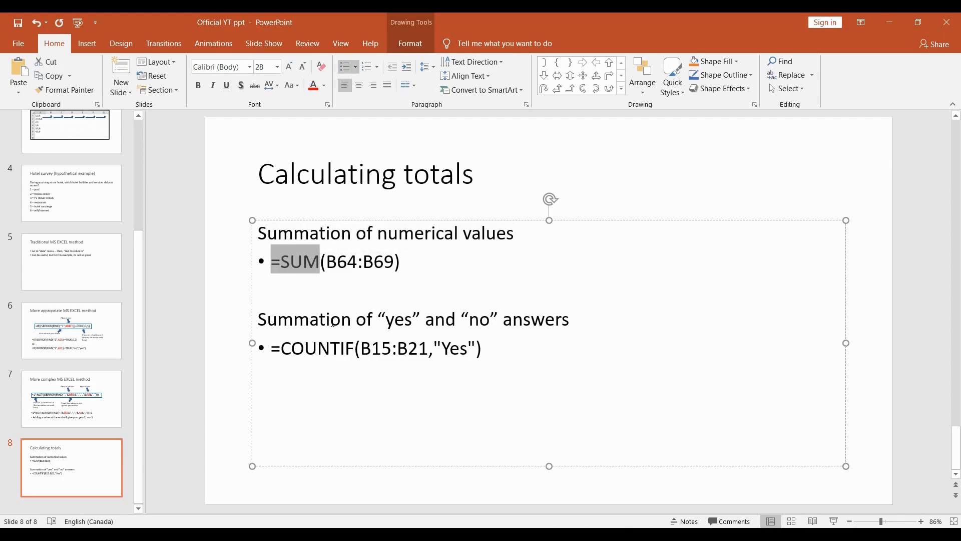
pyautogui.moveTo(259, 320); pyautogui.dragTo(574, 324)
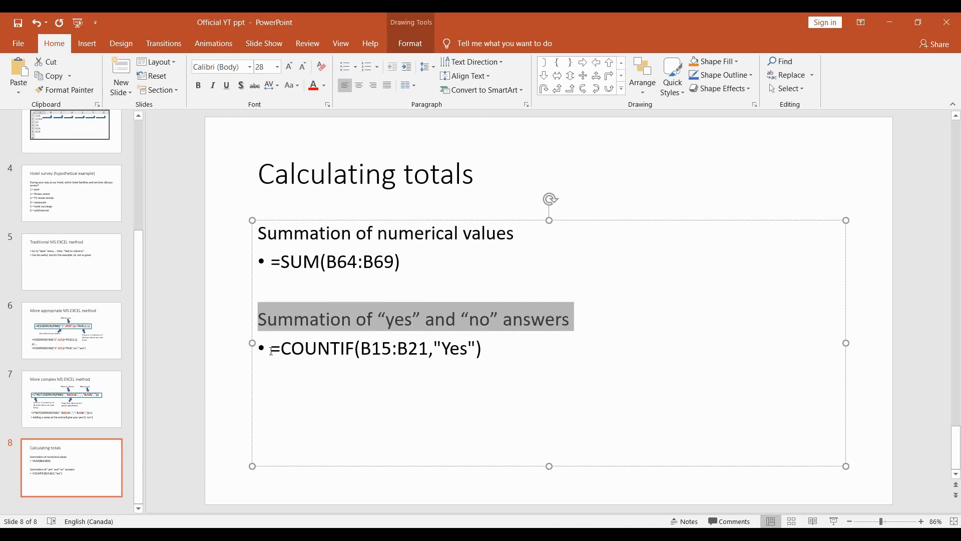
pyautogui.moveTo(271, 351); pyautogui.dragTo(335, 349)
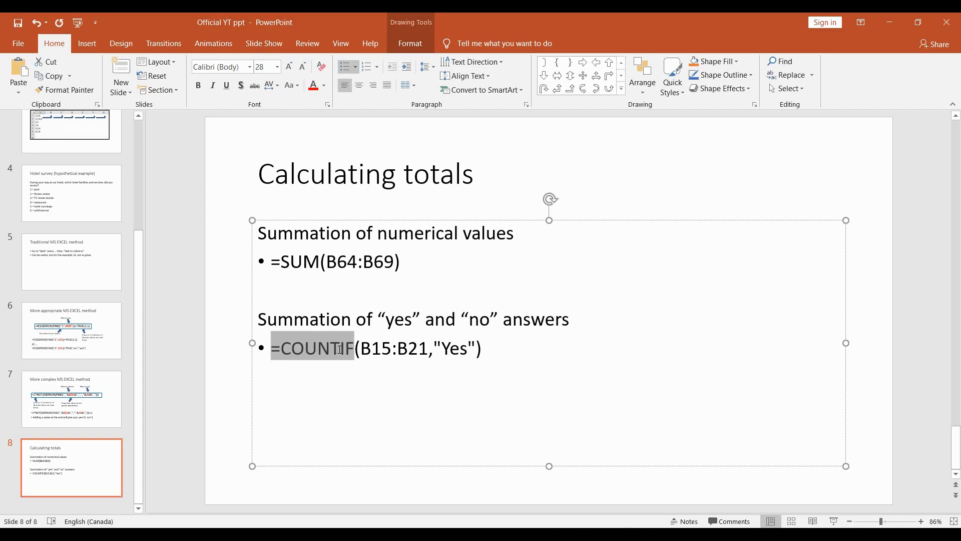
pyautogui.moveTo(340, 349); pyautogui.dragTo(486, 349)
# Step: Change the criterion in the slide's COUNTIF formula to lowercase "yes"
pyautogui.click(449, 349)
pyautogui.press('BackSpace')
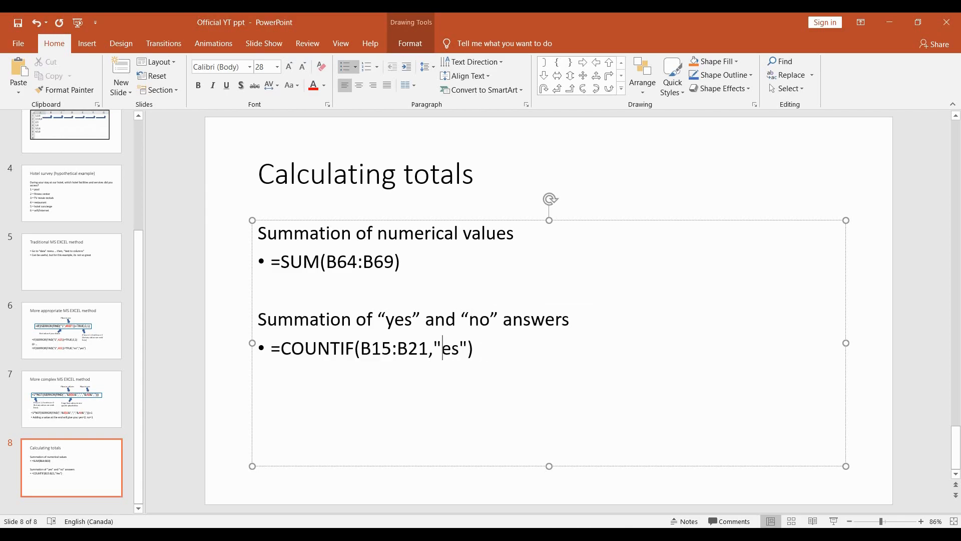
pyautogui.write('y')
pyautogui.click(501, 345)
# Step: Switch back to Excel and copy the text of the pool total's COUNTIF formula in B81, keeping the cell's formula intact
pyautogui.hotkey('alt', 'Tab')
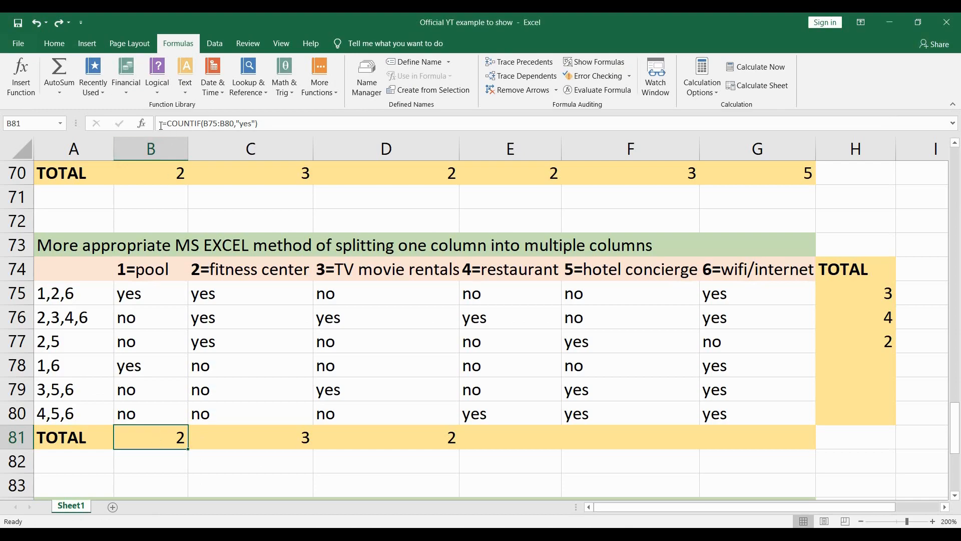
pyautogui.moveTo(160, 125); pyautogui.dragTo(264, 123)
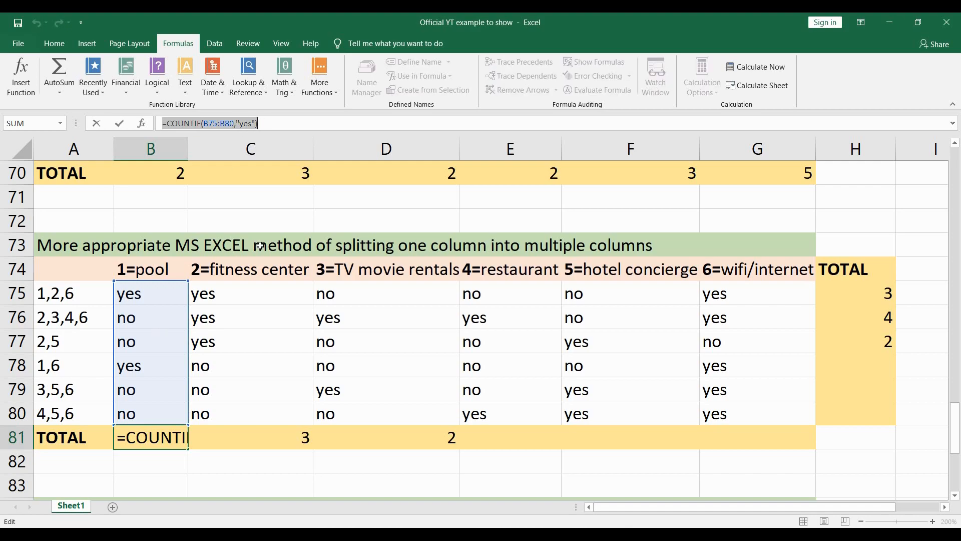
pyautogui.press('Return')
pyautogui.click(166, 441)
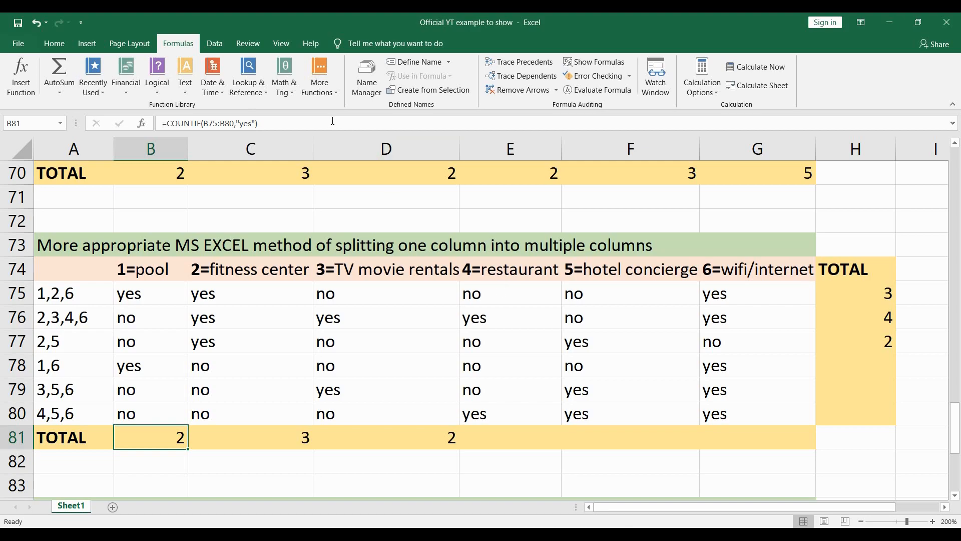
pyautogui.moveTo(291, 122); pyautogui.dragTo(170, 122)
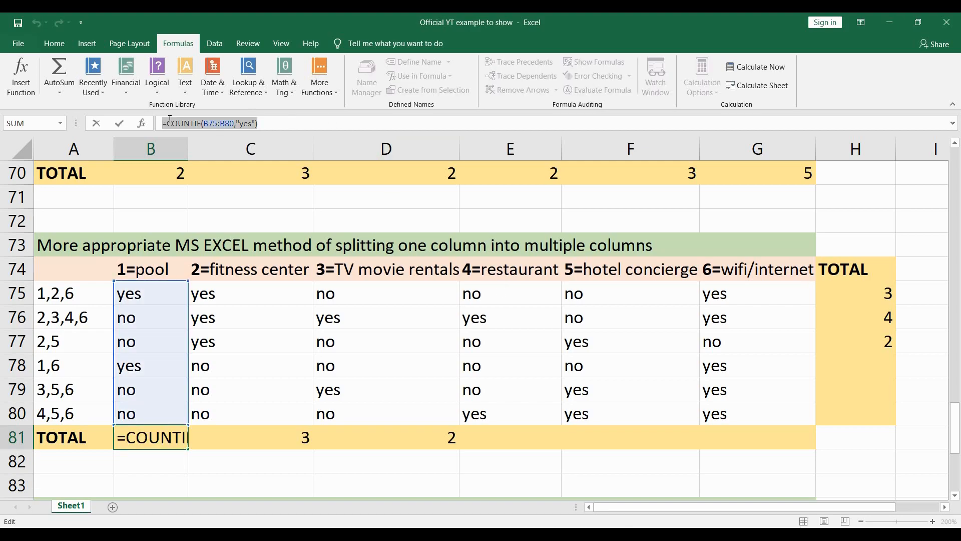
pyautogui.rightClick(170, 123)
pyautogui.click(187, 147)
pyautogui.click(480, 294)
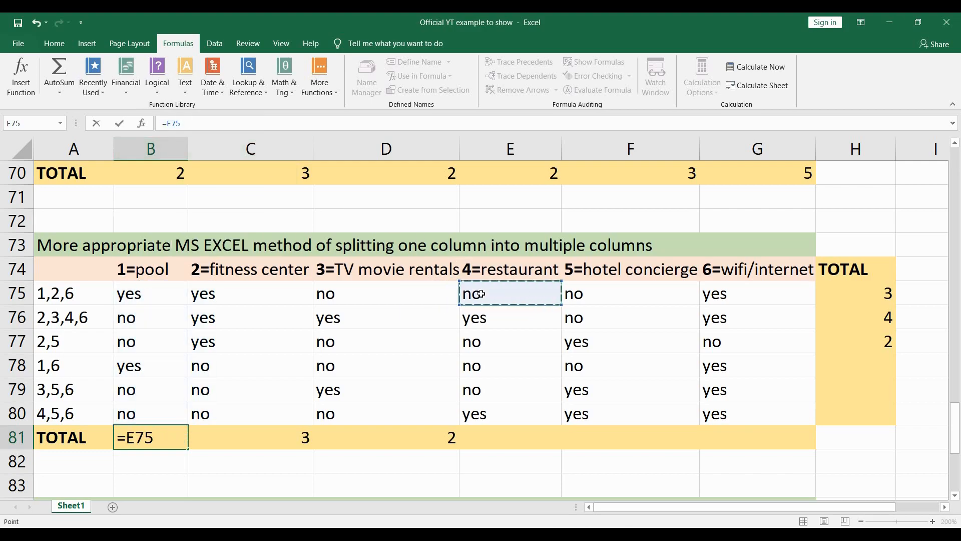
pyautogui.click(36, 23)
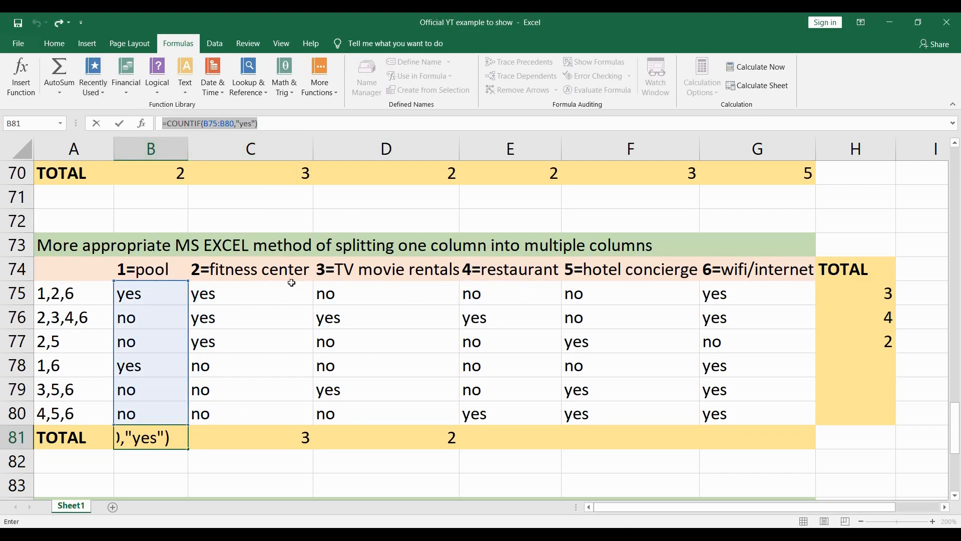
pyautogui.press('Return')
# Step: Count the restaurant "yes" responses in E81 by pasting the copied formula and adapting it to =COUNTIF(E75:E80,"yes")
pyautogui.doubleClick(495, 293)
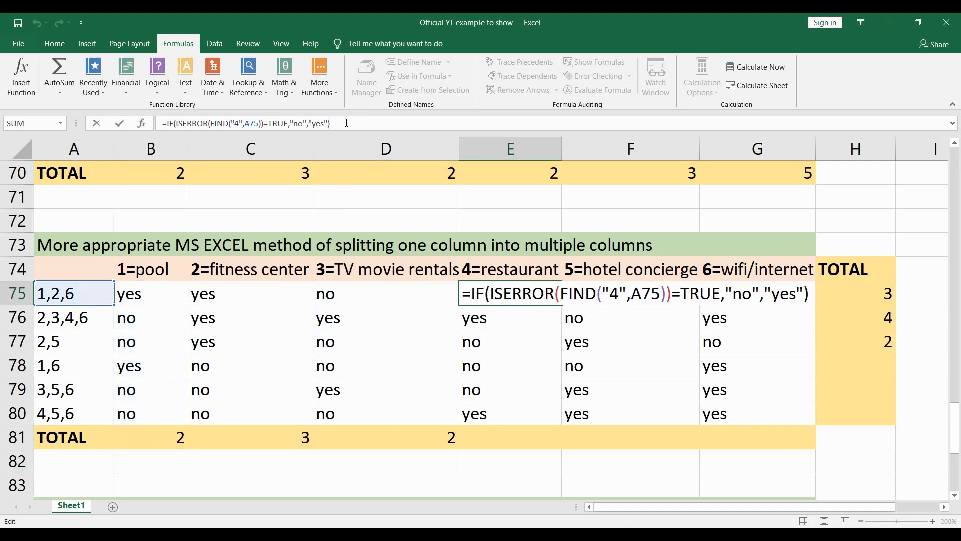
pyautogui.press('Return')
pyautogui.moveTo(509, 291); pyautogui.dragTo(514, 418)
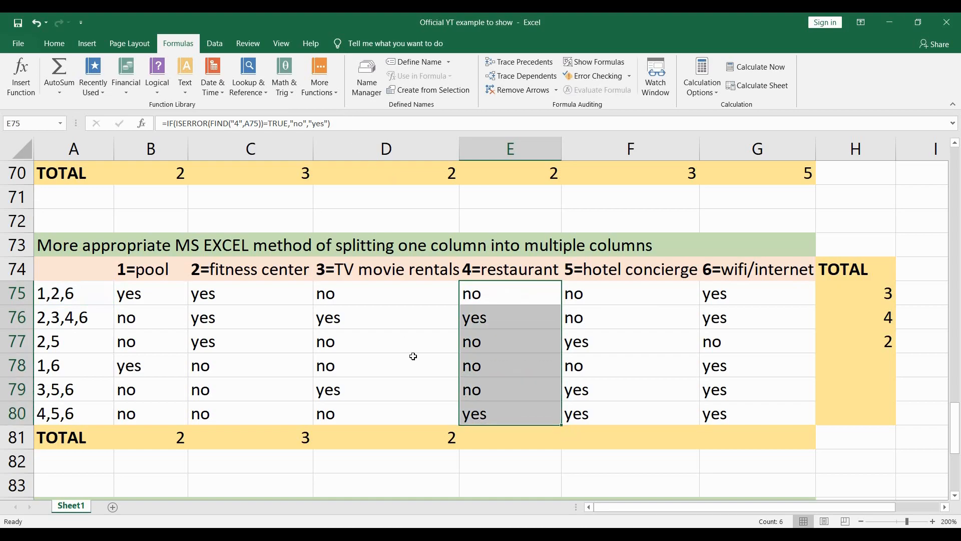
pyautogui.click(482, 435)
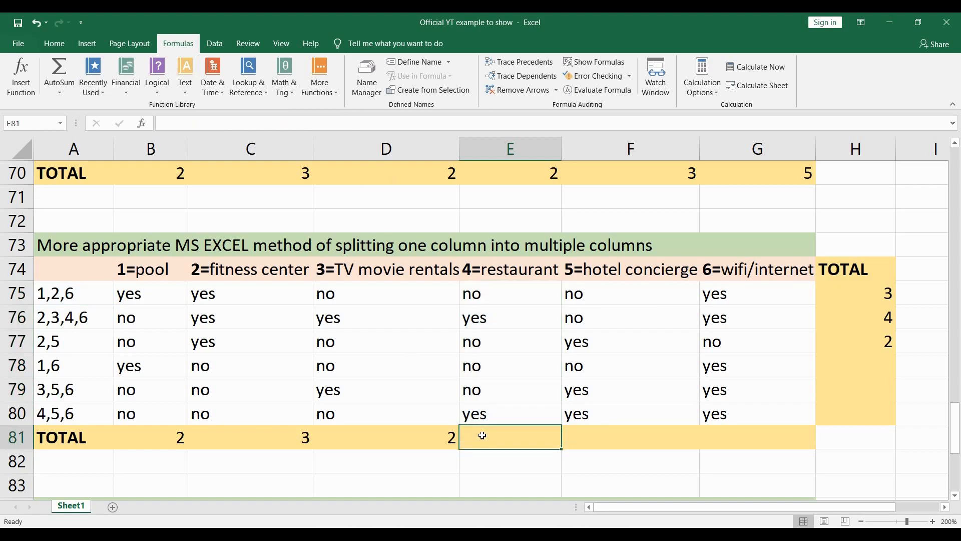
pyautogui.click(281, 123)
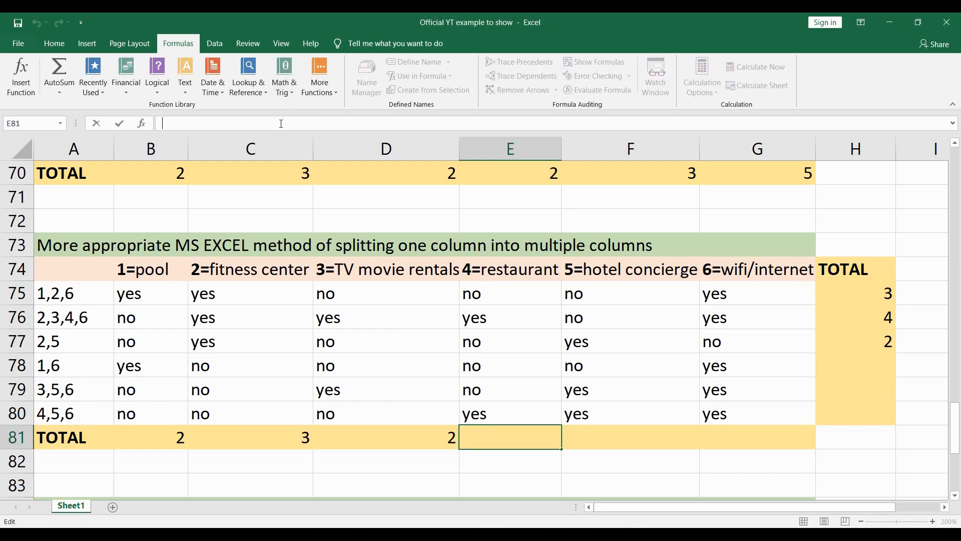
pyautogui.hotkey('ctrl', 'v')
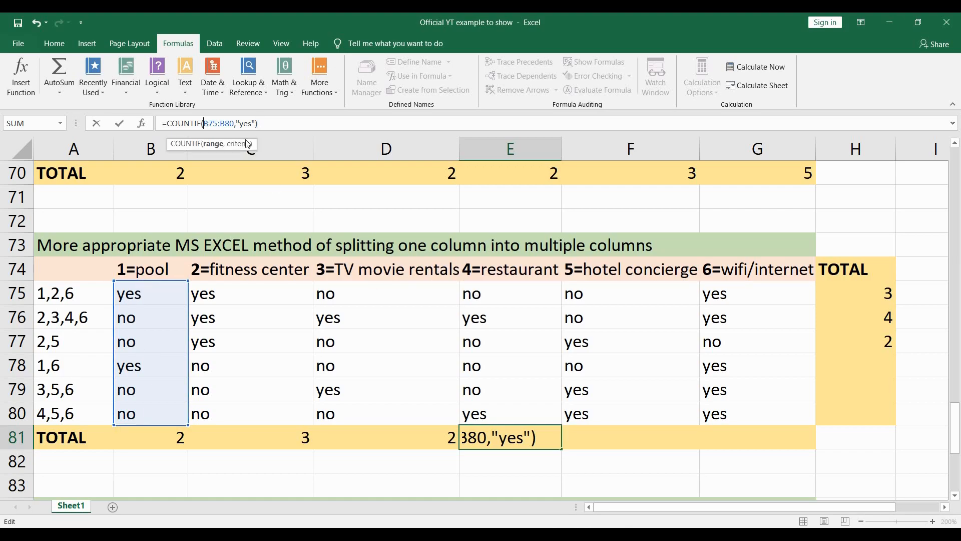
pyautogui.press('BackSpace')
pyautogui.write('E')
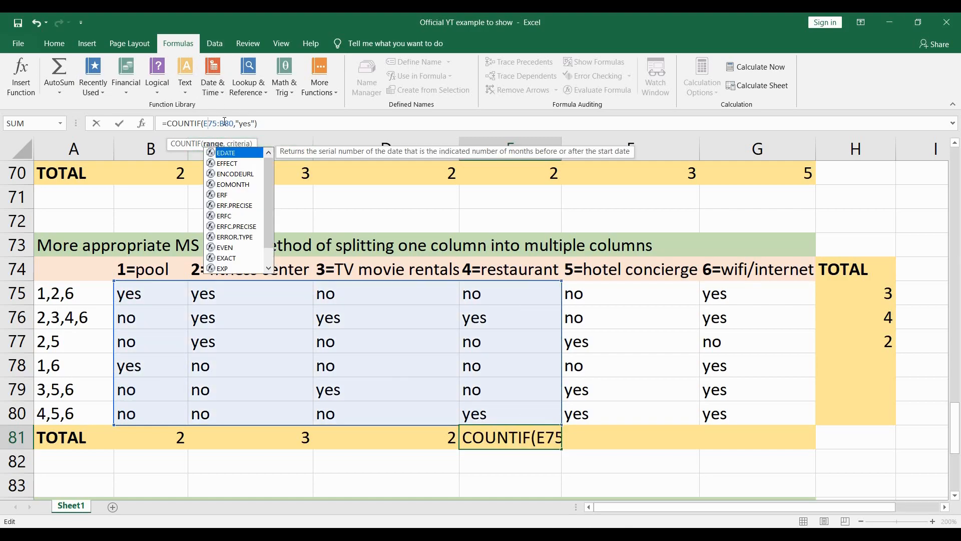
pyautogui.click(224, 123)
pyautogui.press('BackSpace')
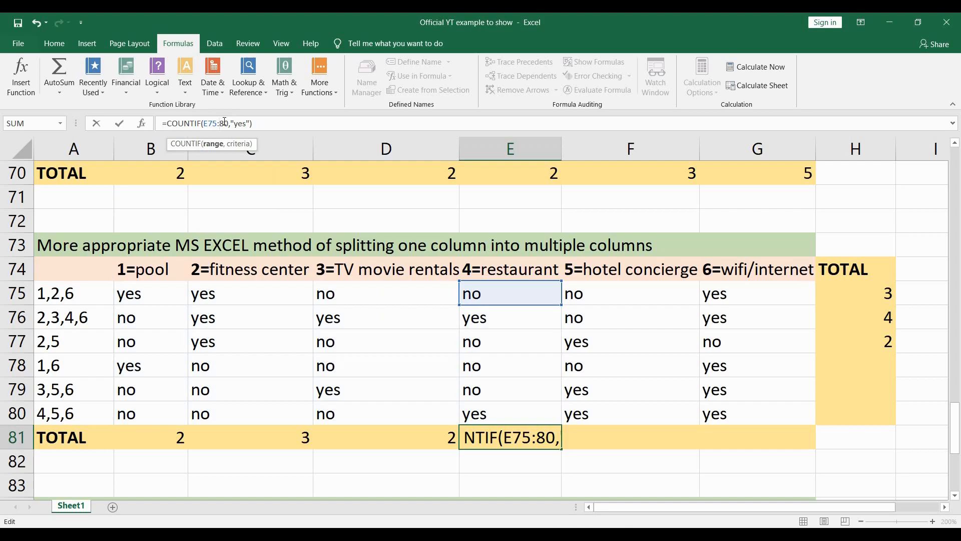
pyautogui.write('E')
pyautogui.click(264, 123)
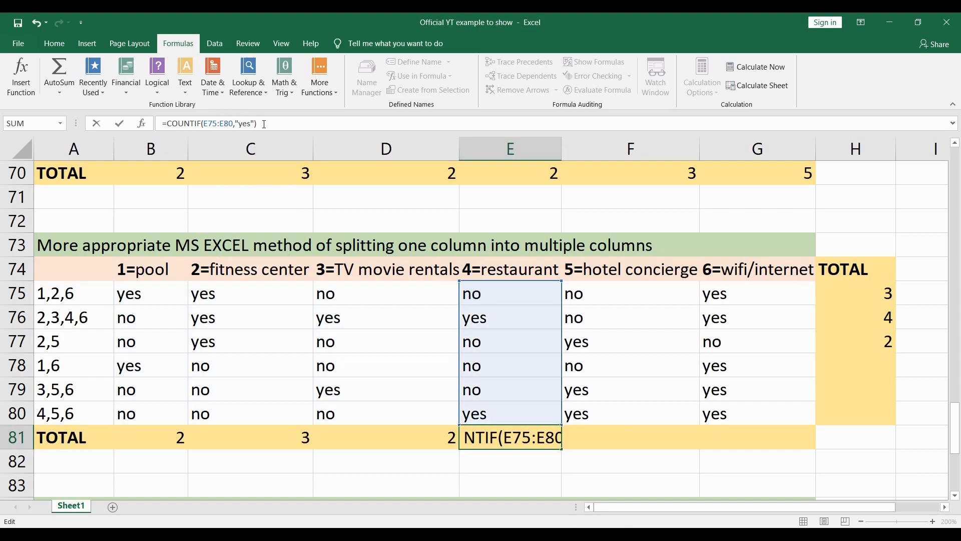
pyautogui.press('Return')
pyautogui.click(516, 434)
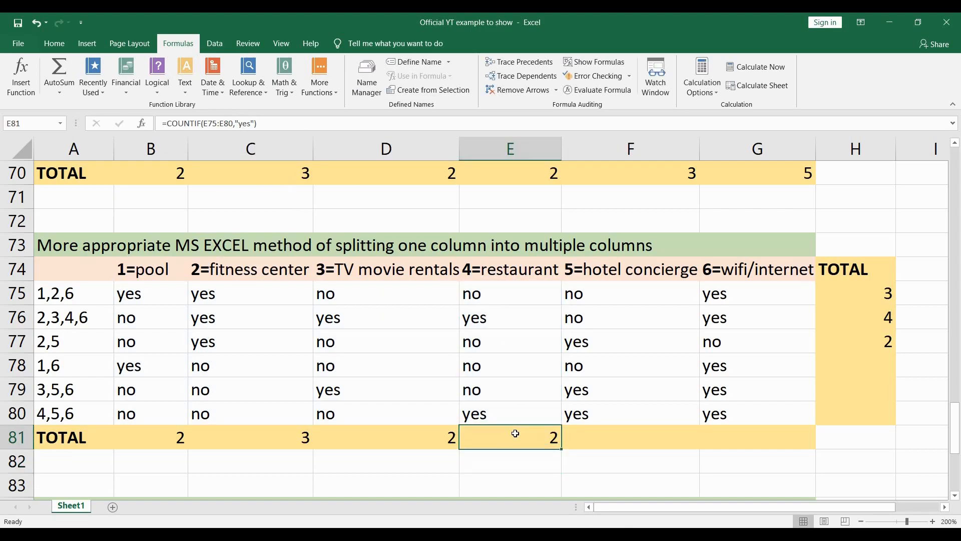
# Step: Count the hotel concierge "yes" responses in F81 by pasting the copied formula and adapting it to =COUNTIF(F75:F80,"yes")
pyautogui.click(616, 434)
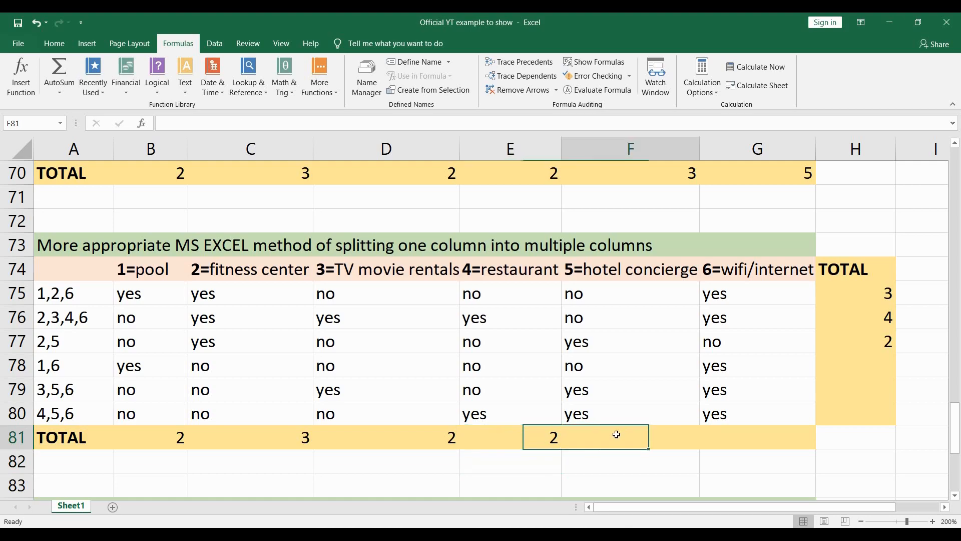
pyautogui.click(295, 125)
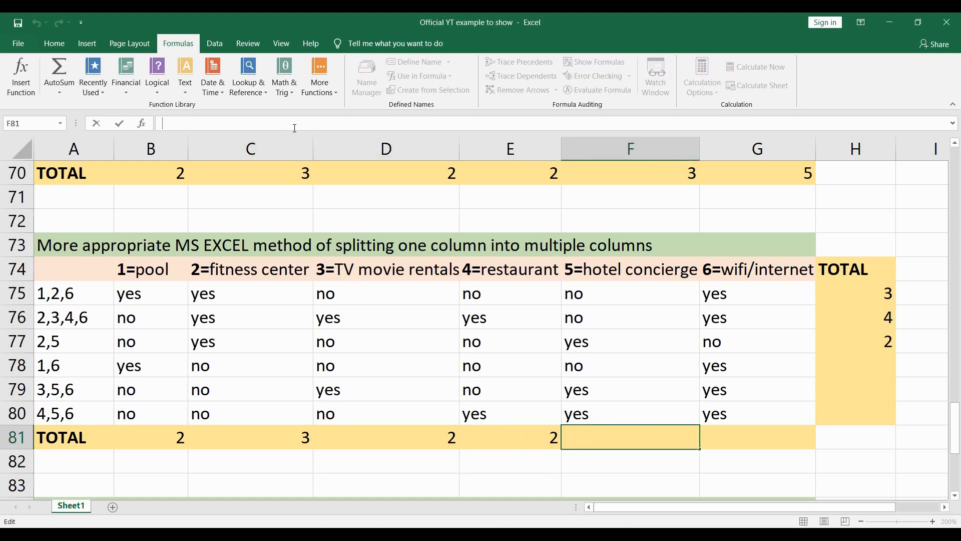
pyautogui.hotkey('ctrl', 'v')
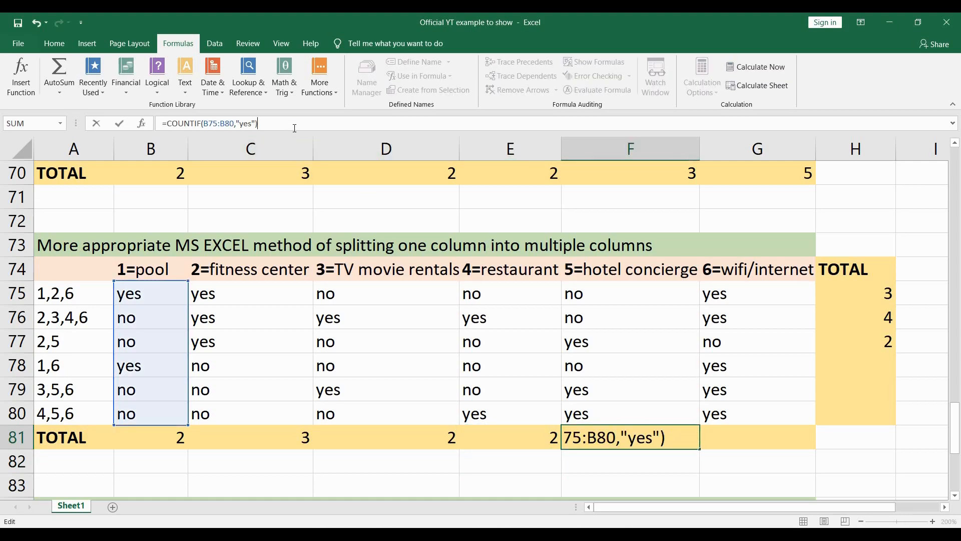
pyautogui.click(209, 123)
pyautogui.press('BackSpace')
pyautogui.write('F')
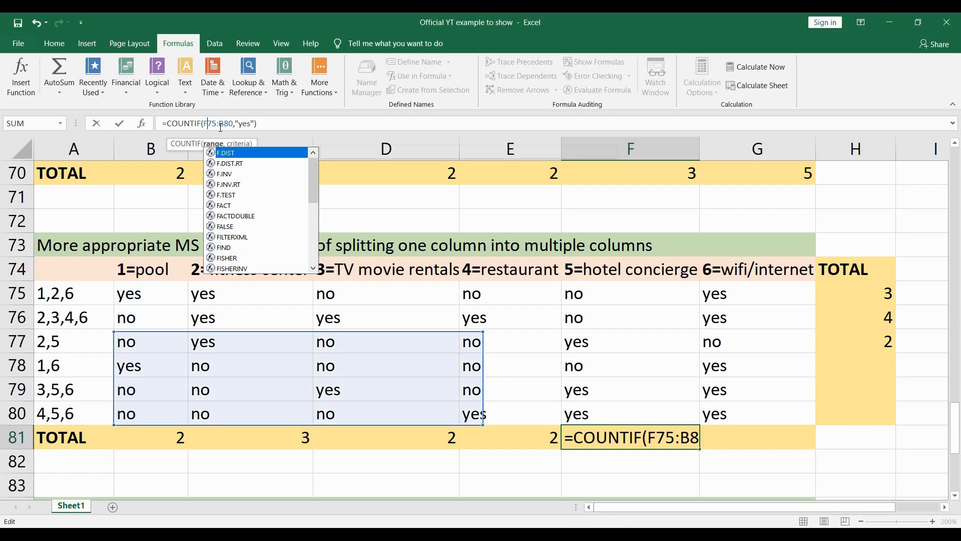
pyautogui.click(224, 122)
pyautogui.press('BackSpace')
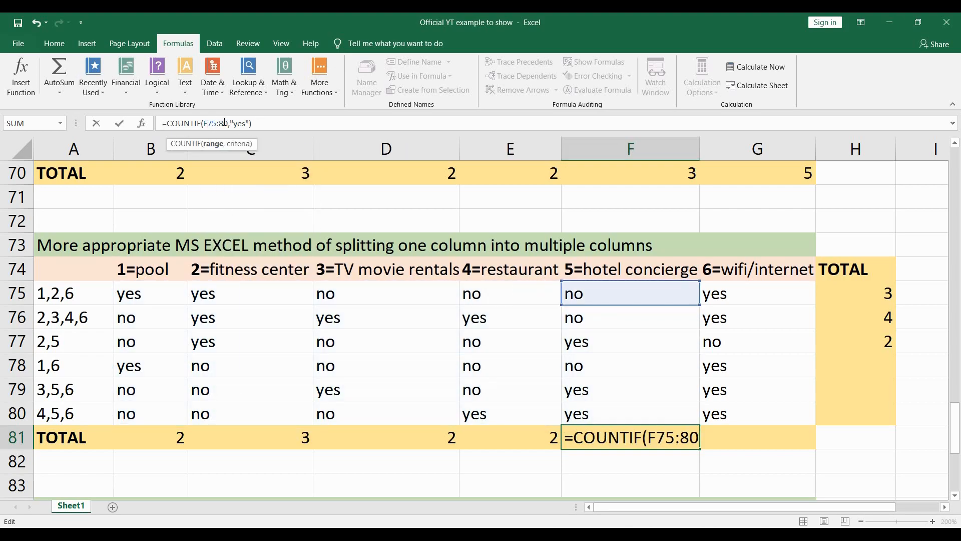
pyautogui.write('F')
pyautogui.press('Escape')
pyautogui.press('Return')
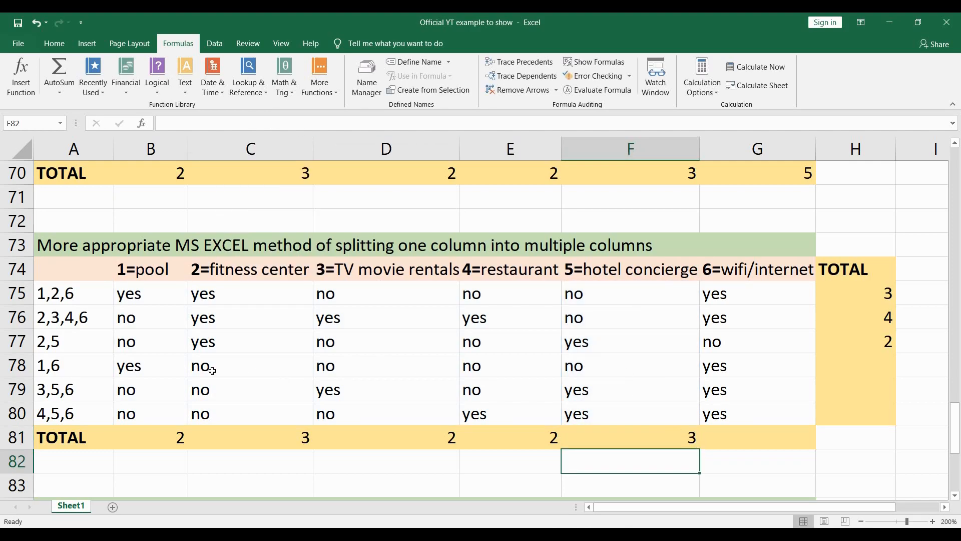
# Step: Examine the COUNTIF formula in H75 and the yes/no answers it covers in B75:G75
pyautogui.click(858, 289)
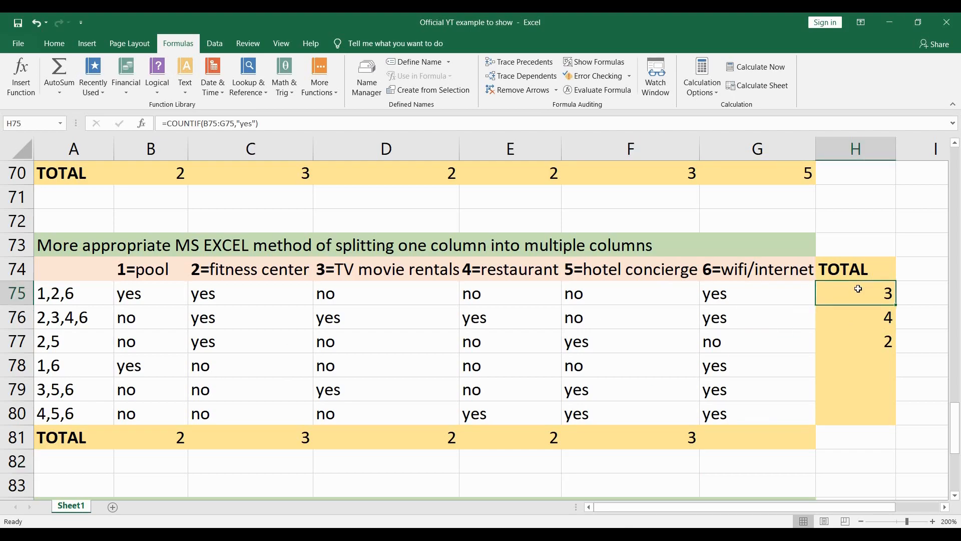
pyautogui.moveTo(858, 289); pyautogui.dragTo(168, 288)
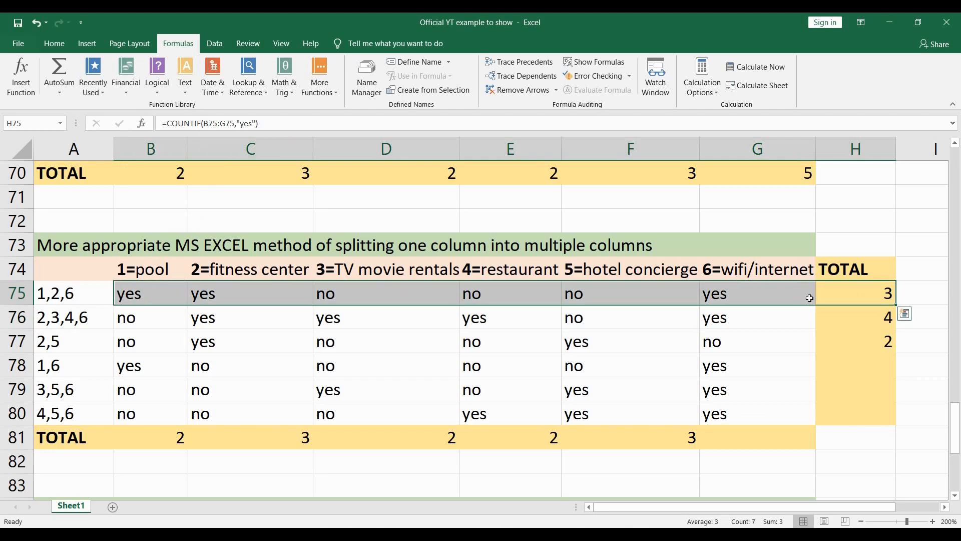
pyautogui.click(853, 295)
pyautogui.click(856, 361)
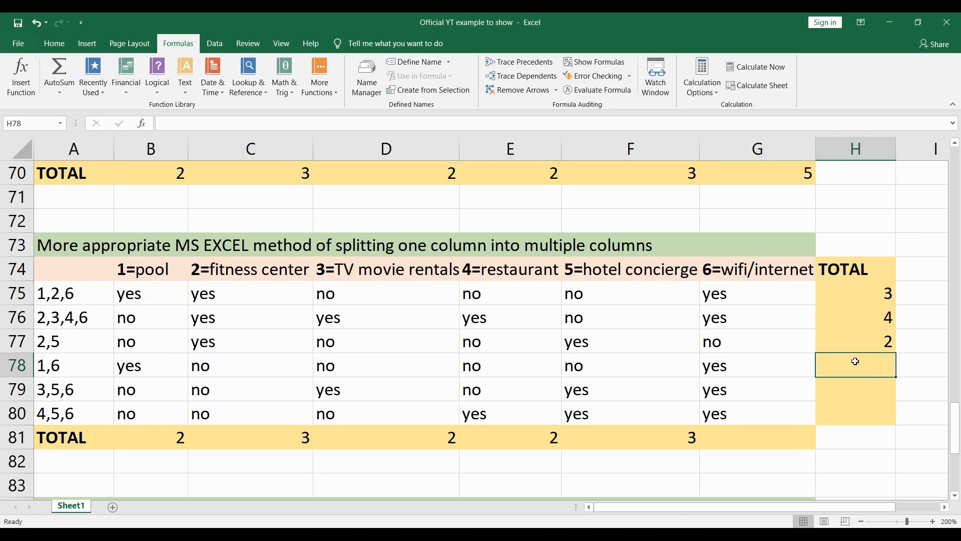
# Step: Check the 0/1 values in the complex-method table against the SUM formula on the PowerPoint slide, and return to Excel
pyautogui.moveTo(959, 429); pyautogui.dragTo(960, 476)
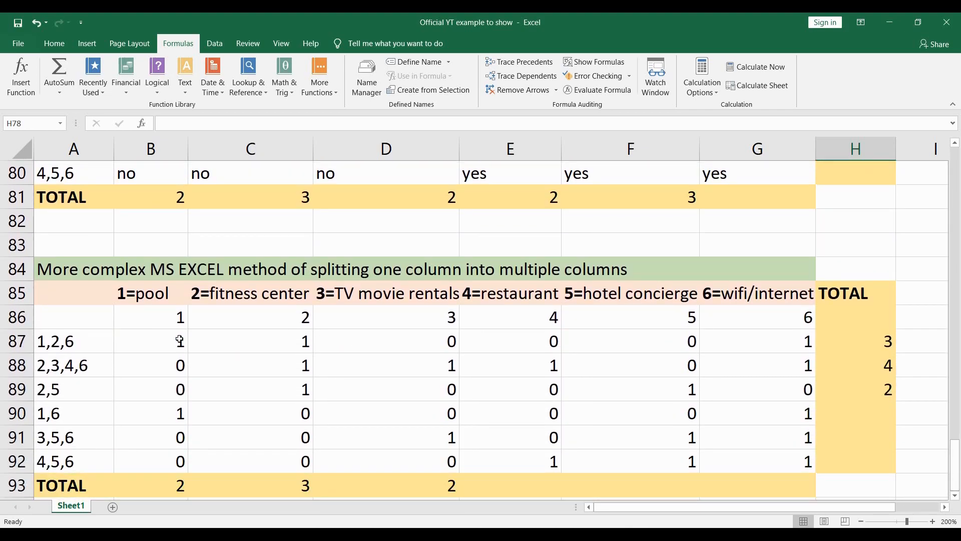
pyautogui.moveTo(180, 341); pyautogui.dragTo(316, 466)
pyautogui.click(432, 533)
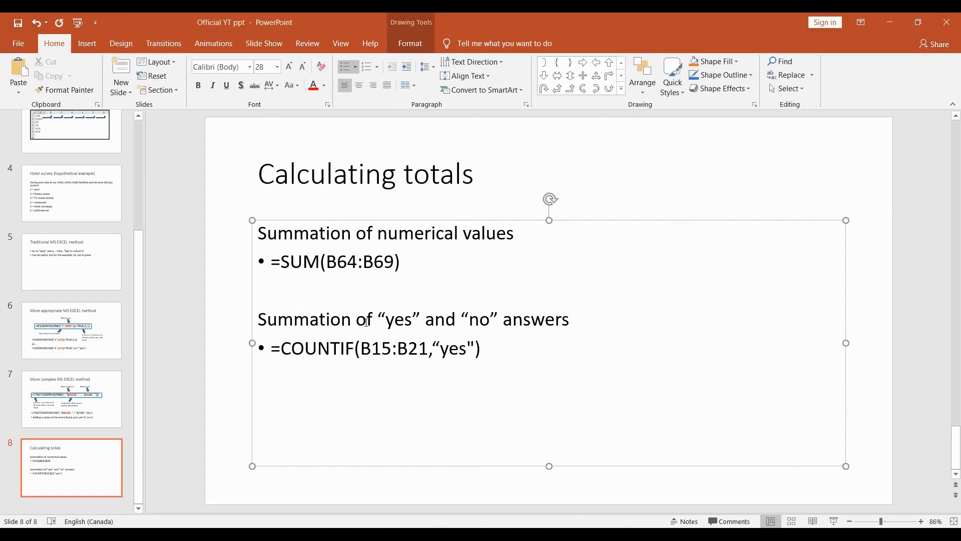
pyautogui.moveTo(400, 271); pyautogui.dragTo(270, 262)
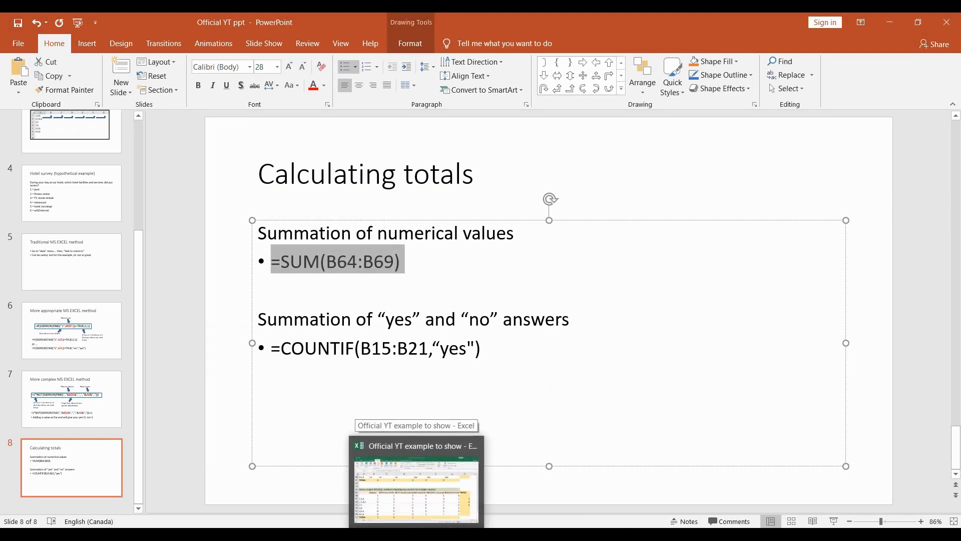
pyautogui.click(417, 534)
pyautogui.click(323, 436)
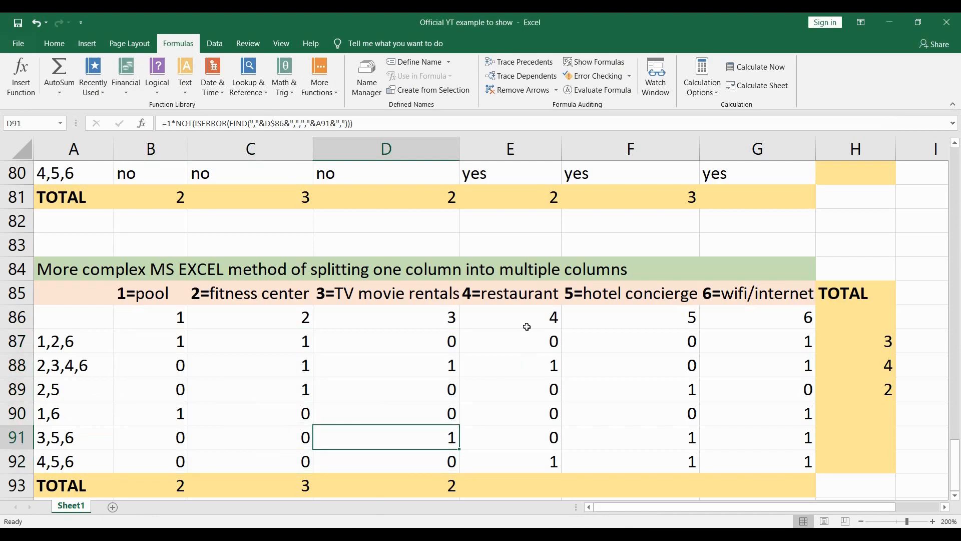
# Step: Total the restaurant, hotel concierge and wifi/internet columns of the complex-method table in E93, F93 and G93 with AutoSum over rows 87 to 92
pyautogui.moveTo(527, 334); pyautogui.dragTo(537, 456)
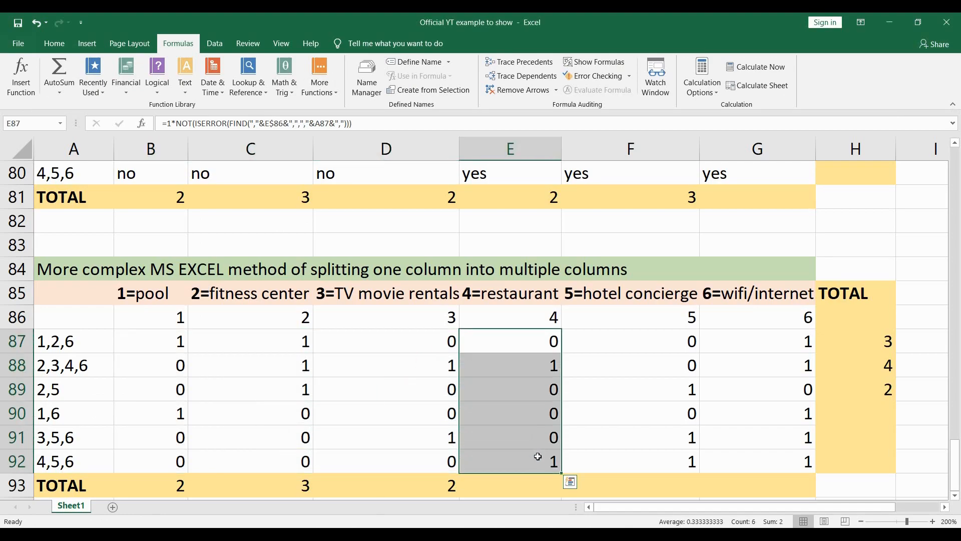
pyautogui.click(58, 73)
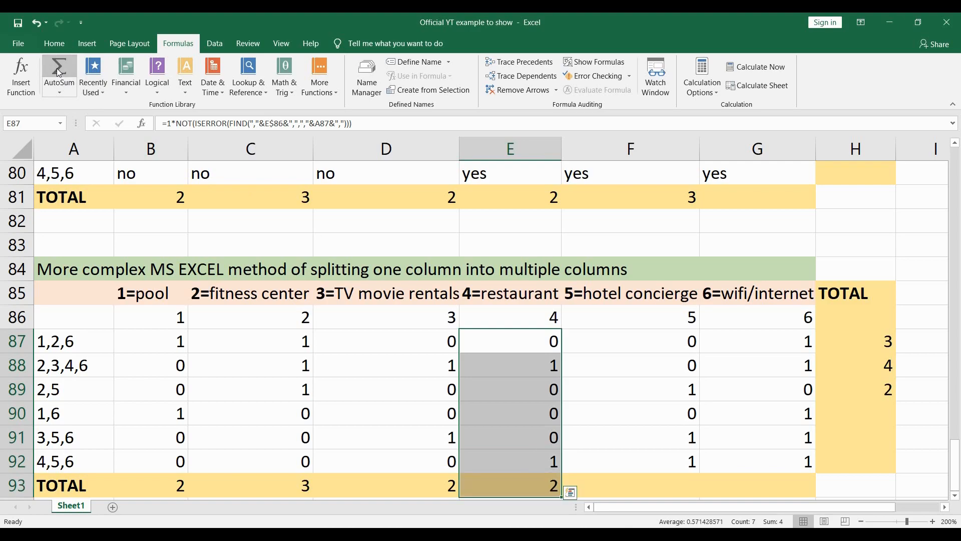
pyautogui.moveTo(653, 340); pyautogui.dragTo(668, 458)
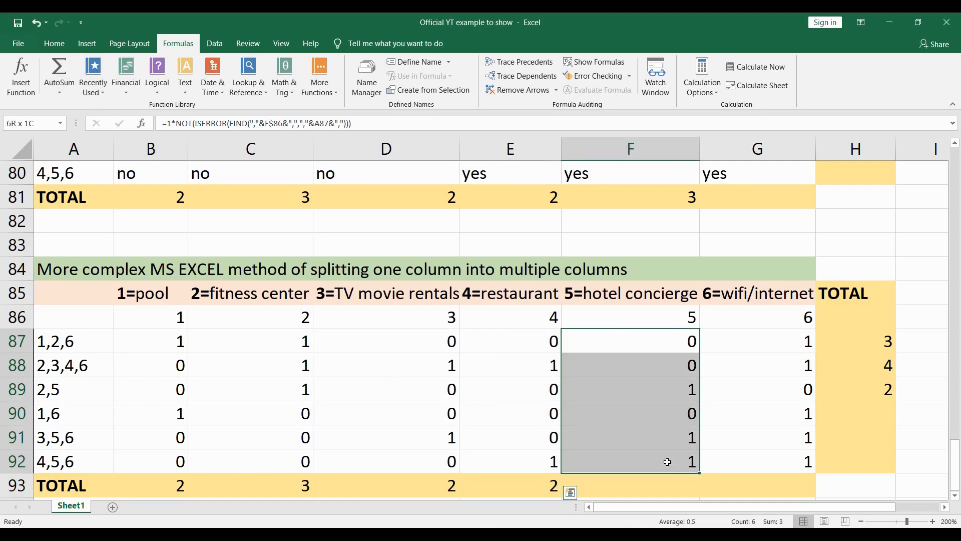
pyautogui.click(62, 68)
pyautogui.moveTo(730, 344); pyautogui.dragTo(766, 461)
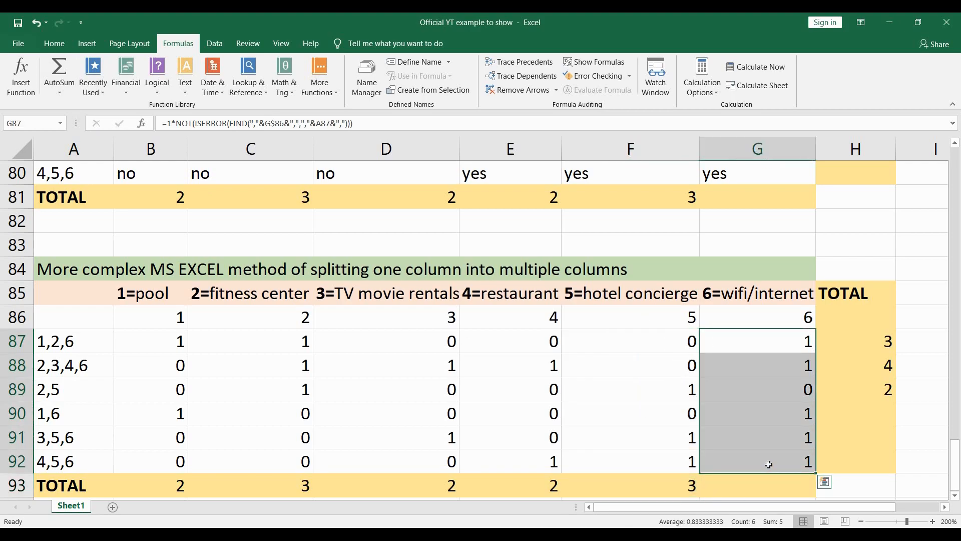
pyautogui.click(61, 68)
# Step: Total the "1,6" response row of the complex-method table in H90 with AutoSum over B90:G90
pyautogui.click(150, 414)
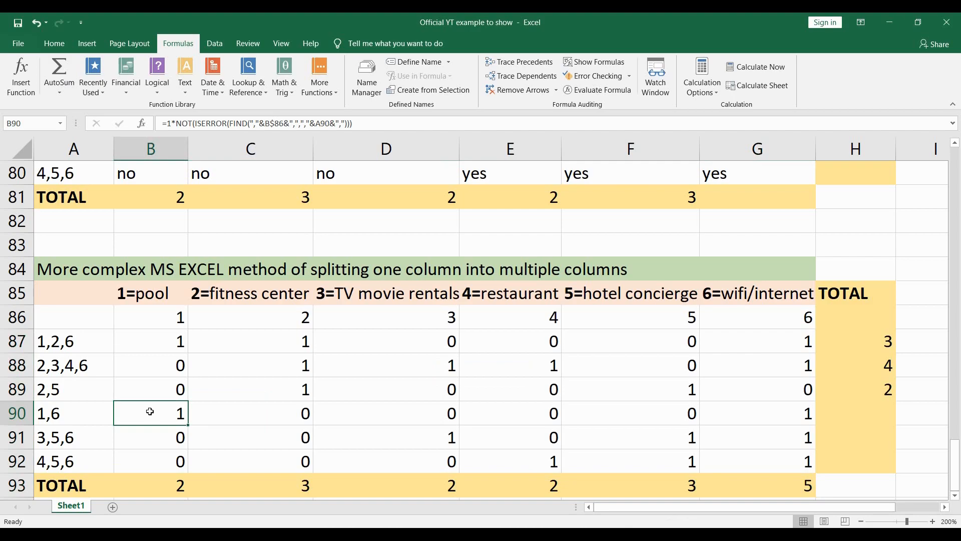
pyautogui.moveTo(150, 414); pyautogui.dragTo(782, 419)
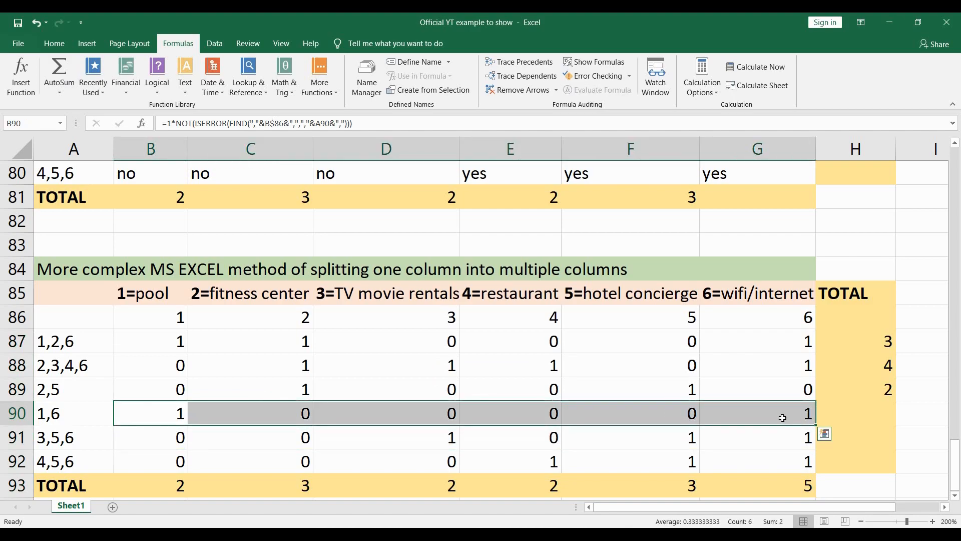
pyautogui.click(43, 72)
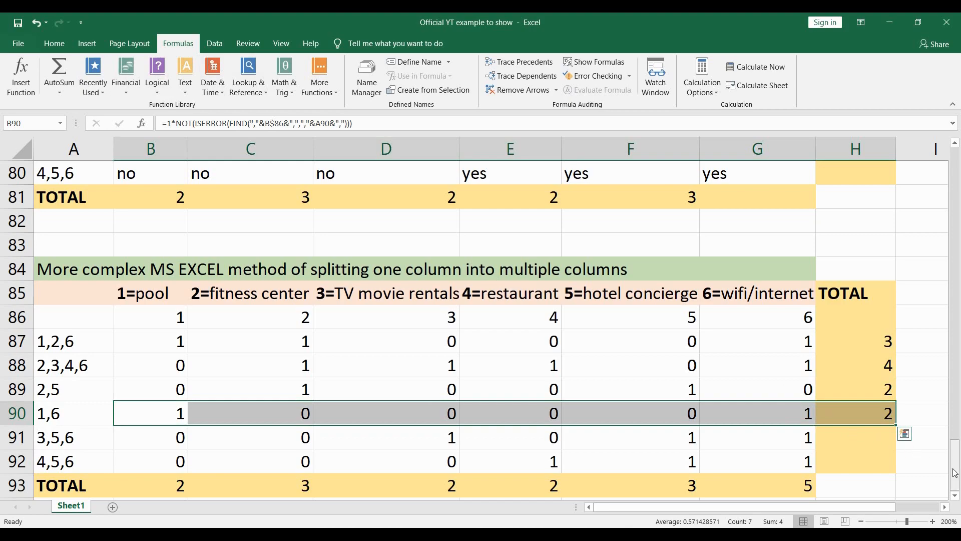
# Step: Review the fitness center yes/no answers, compare the SUM and COUNTIF formulas on the PowerPoint slide, and return to Excel
pyautogui.moveTo(956, 469); pyautogui.dragTo(958, 430)
pyautogui.click(250, 314)
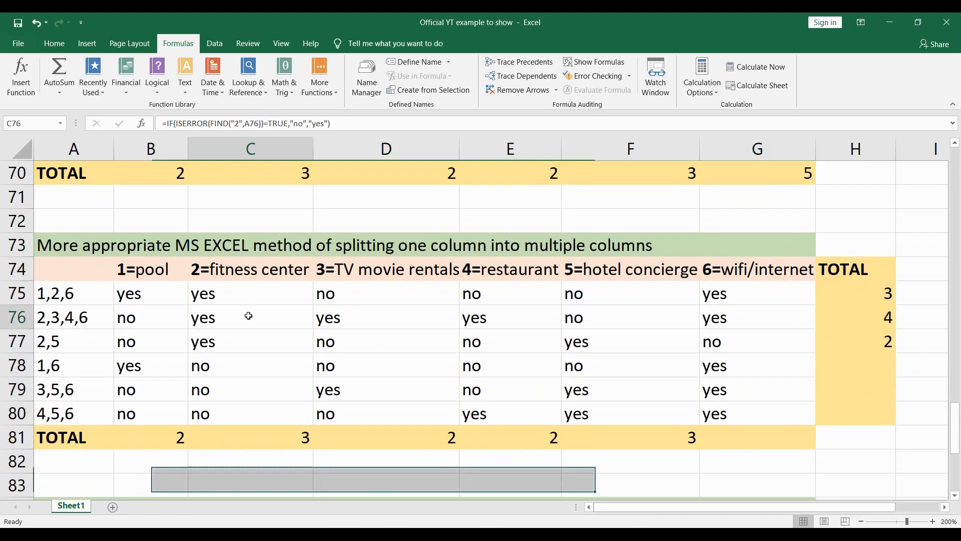
pyautogui.click(233, 345)
pyautogui.click(231, 368)
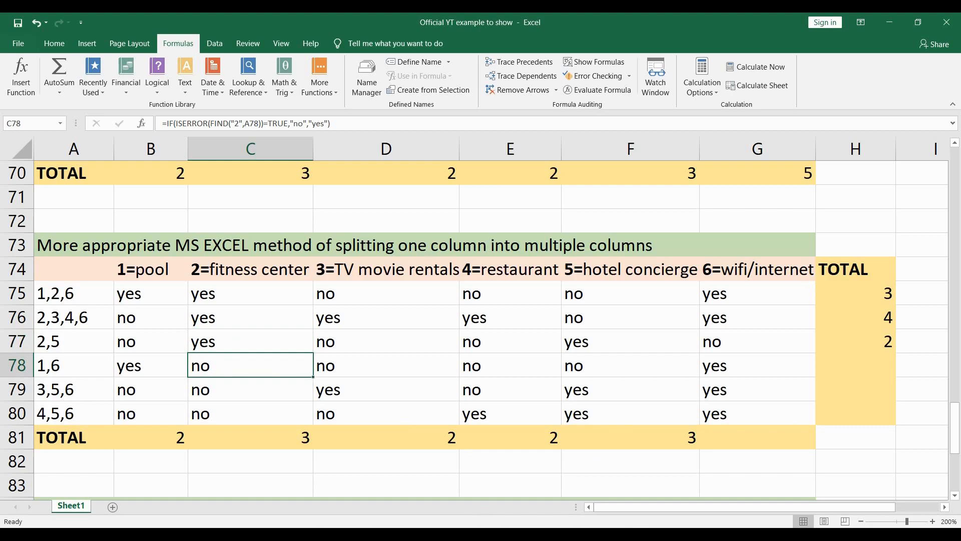
pyautogui.hotkey('alt', 'Tab')
pyautogui.moveTo(406, 261); pyautogui.dragTo(283, 266)
pyautogui.click(289, 265)
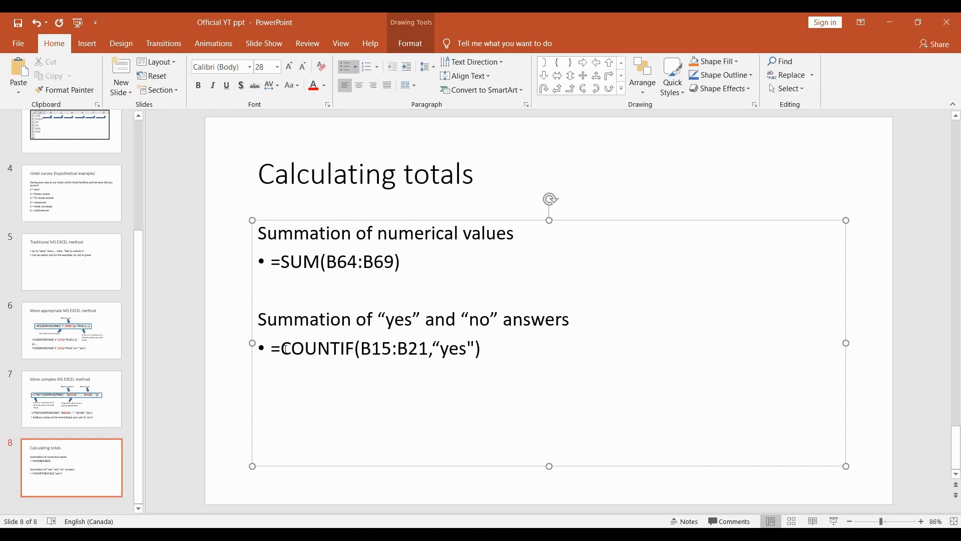
pyautogui.moveTo(282, 349); pyautogui.dragTo(371, 350)
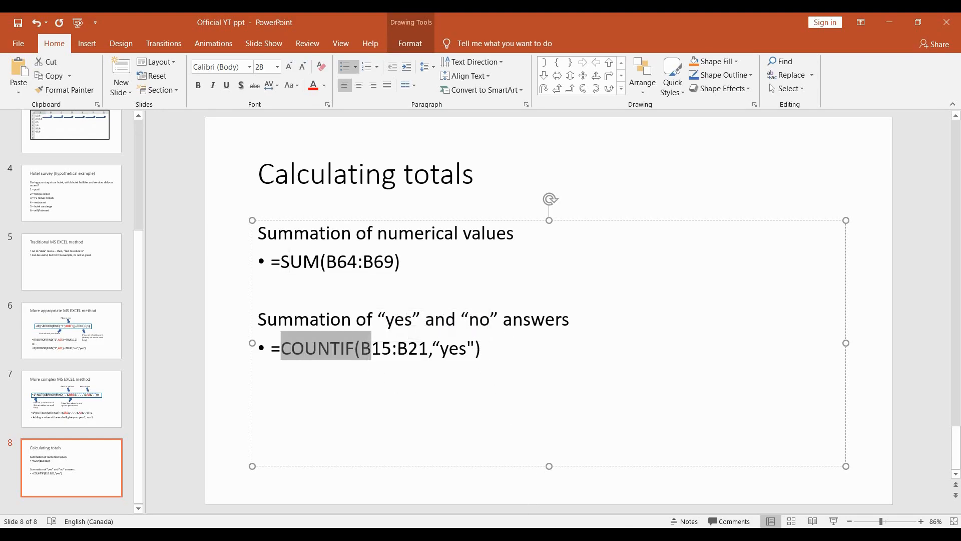
pyautogui.moveTo(448, 534)
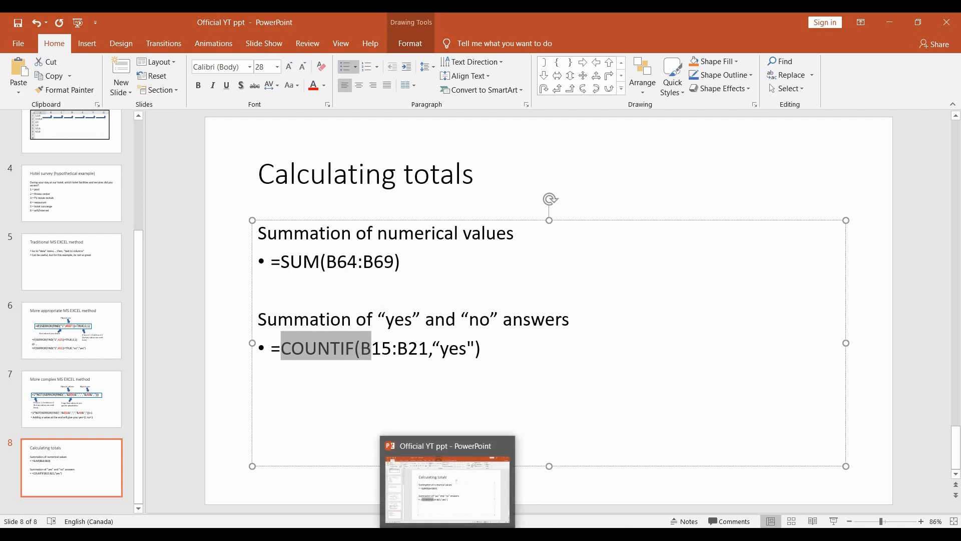
pyautogui.click(418, 533)
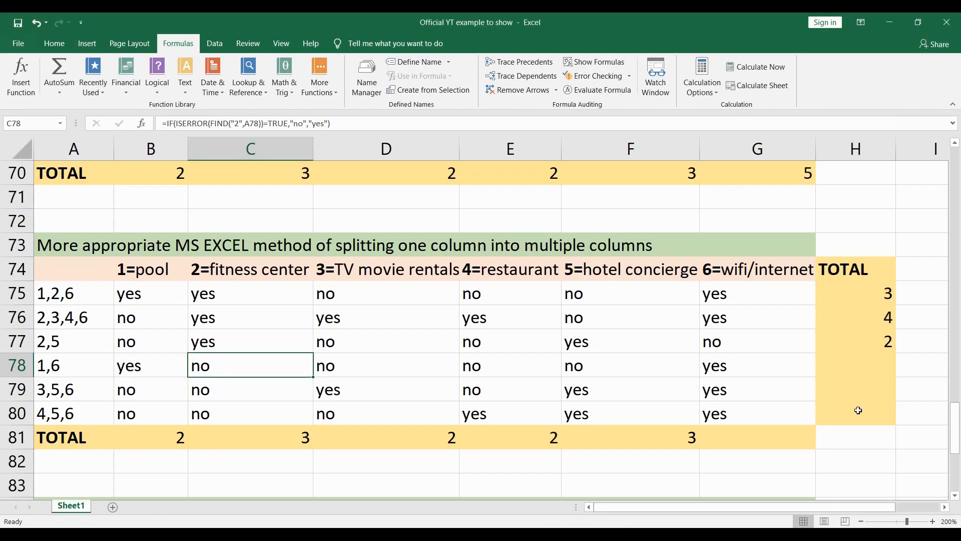
# Step: Review the raw survey responses in A5:A10 and the split-column tables with their totals further down the sheet
pyautogui.moveTo(956, 446); pyautogui.dragTo(956, 178)
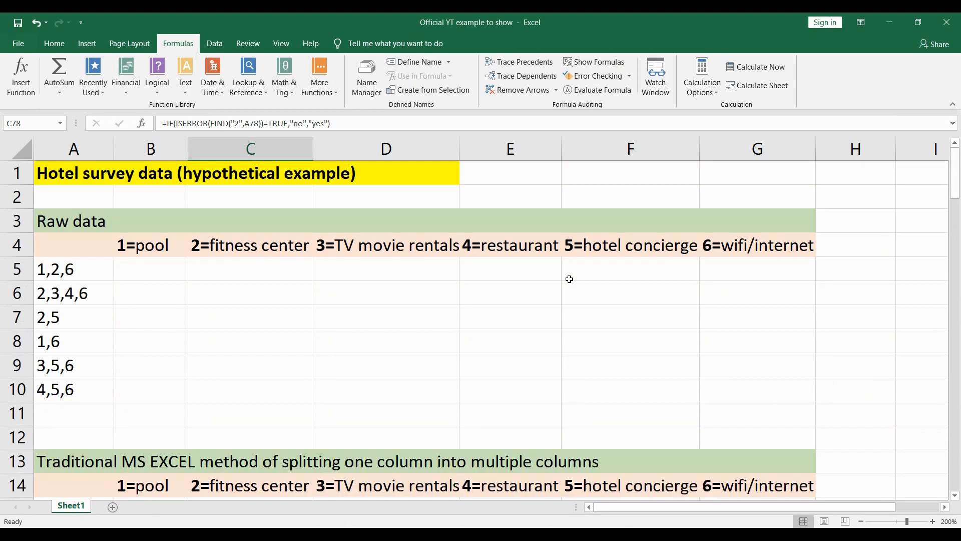
pyautogui.moveTo(87, 265); pyautogui.dragTo(74, 390)
pyautogui.moveTo(957, 175); pyautogui.dragTo(957, 386)
pyautogui.click(337, 320)
pyautogui.click(517, 302)
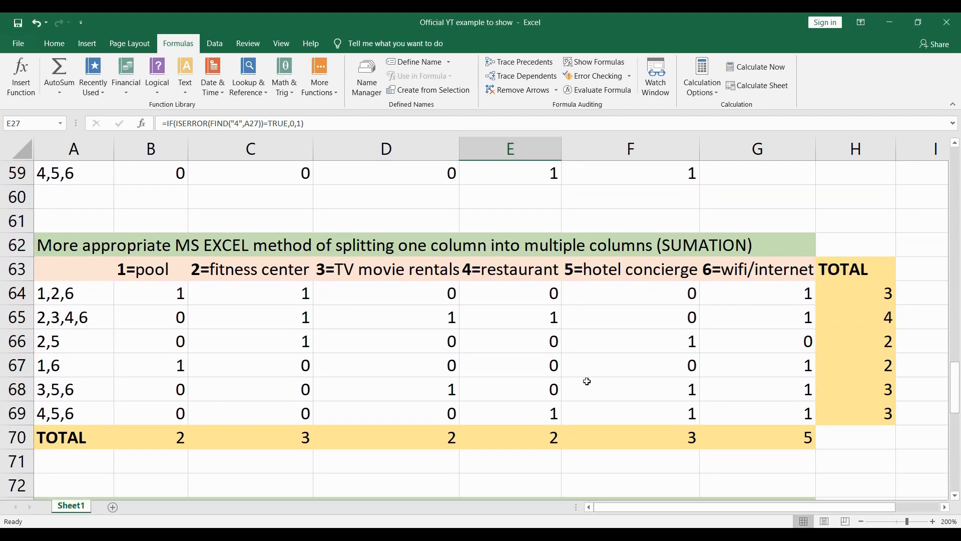